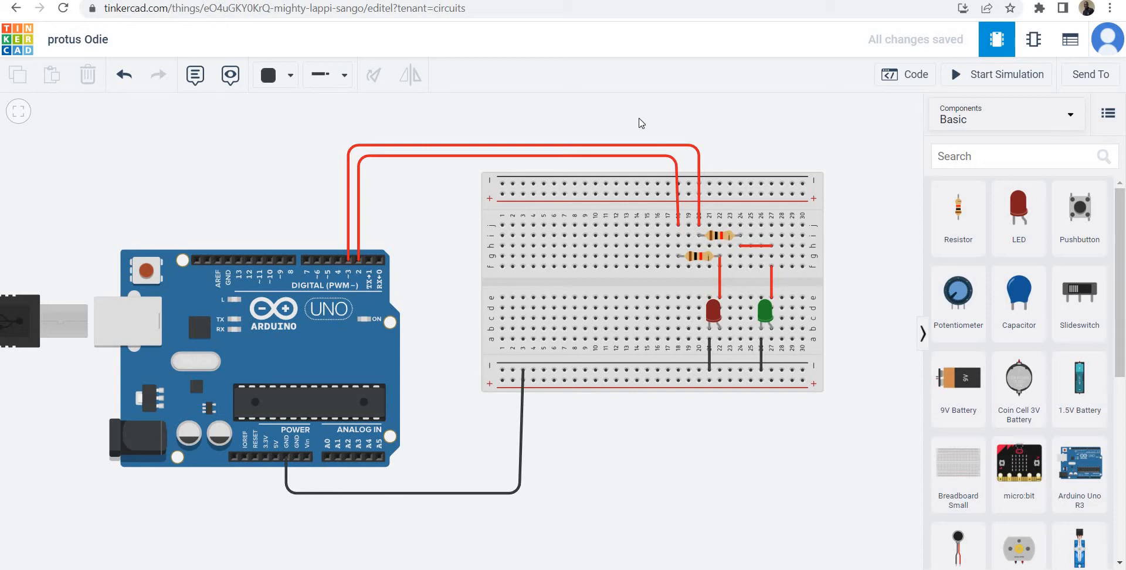
Review the Arduino's block code and run the simulation to watch the red and green LEDs on the breadboard.
click(912, 84)
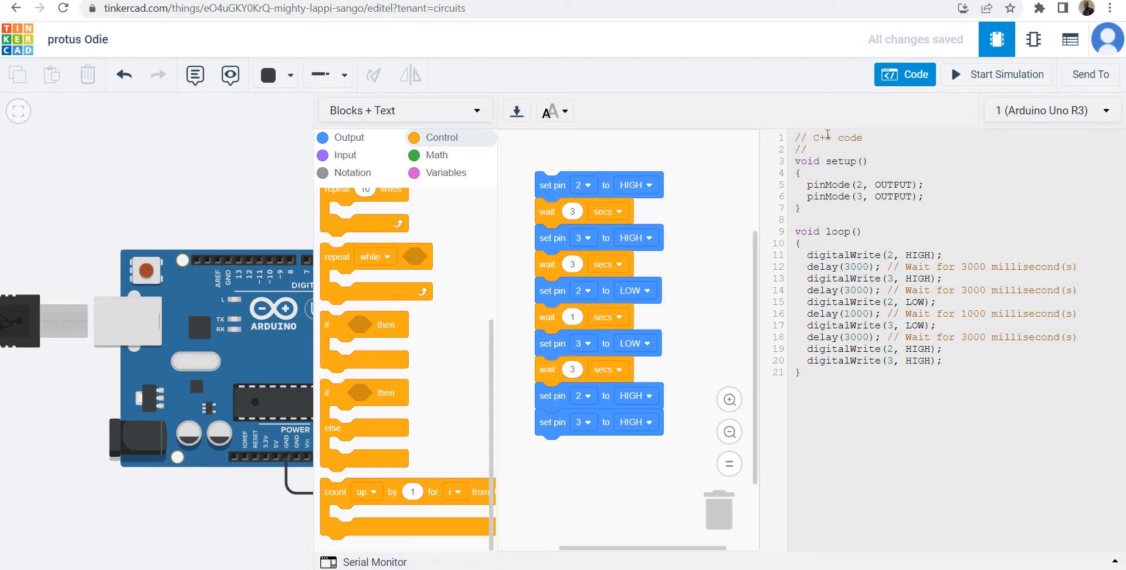
click(267, 148)
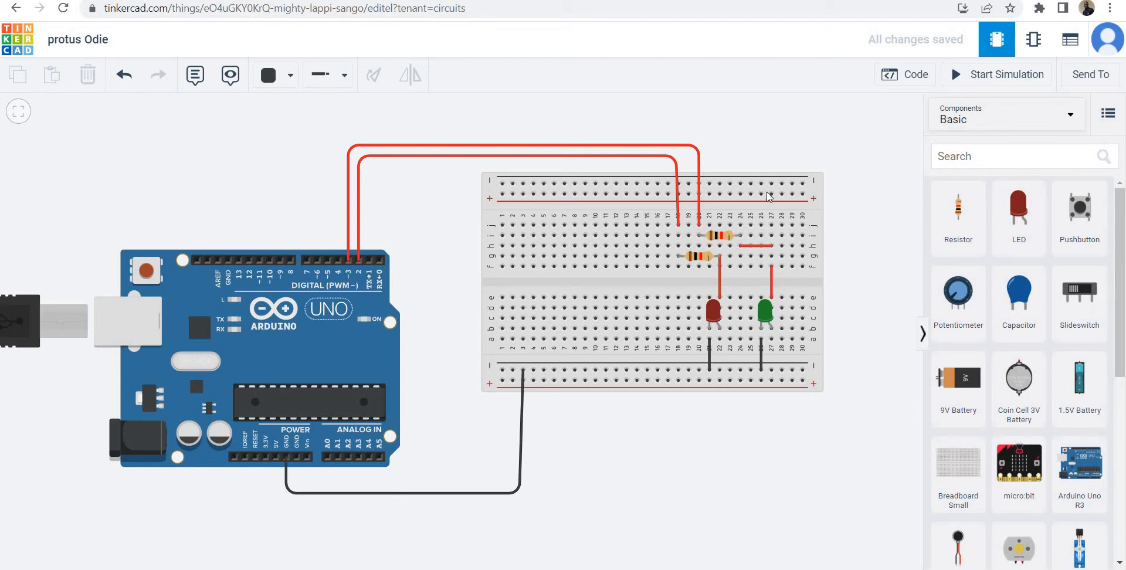
click(987, 76)
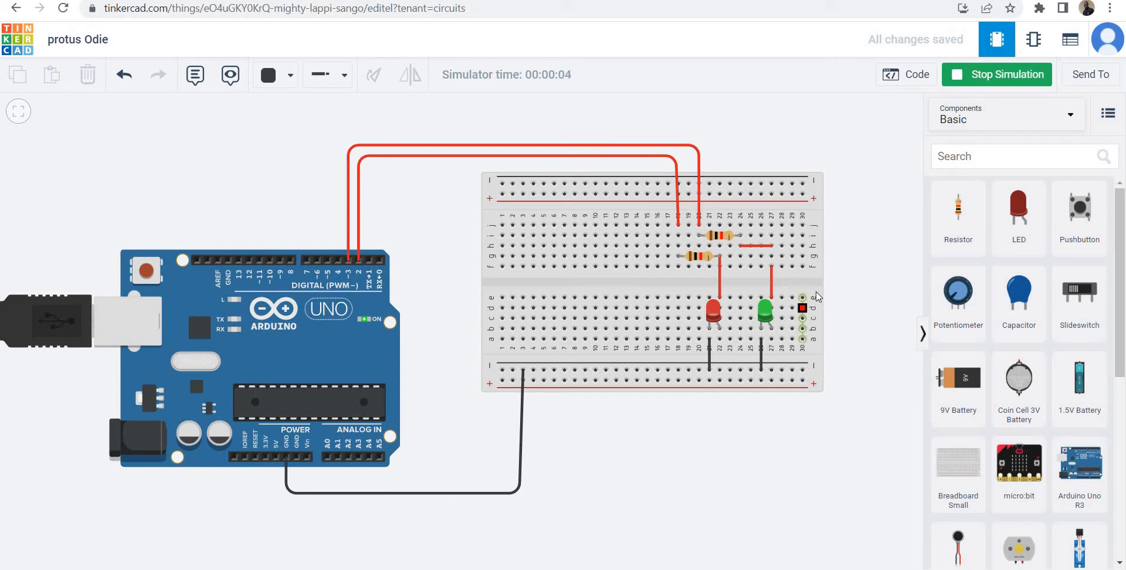
scroll(809, 302, up, 5)
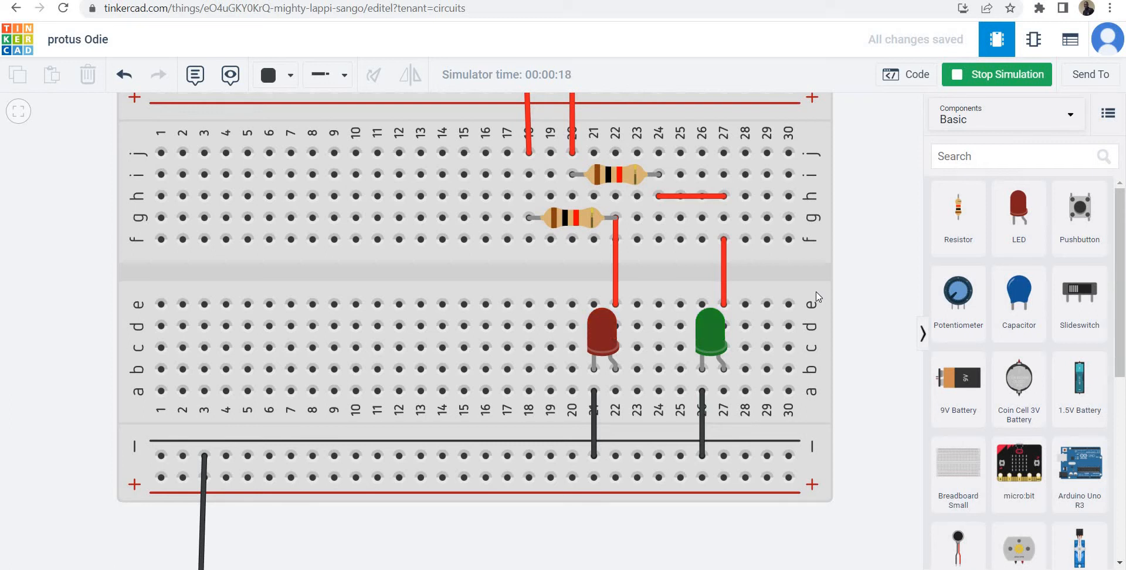
scroll(775, 297, down, 2)
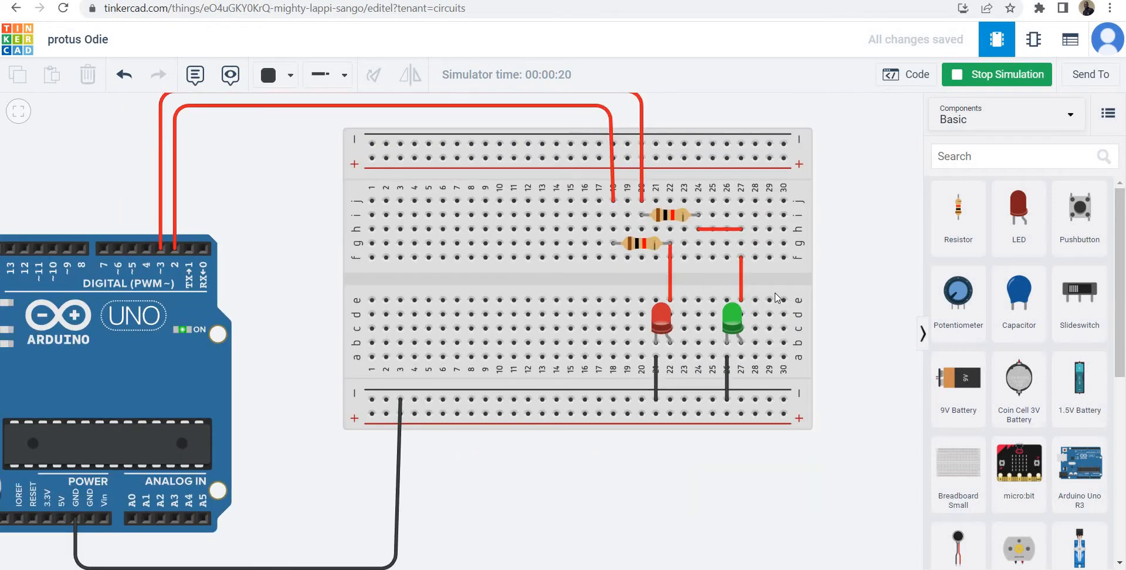
scroll(775, 297, down, 1)
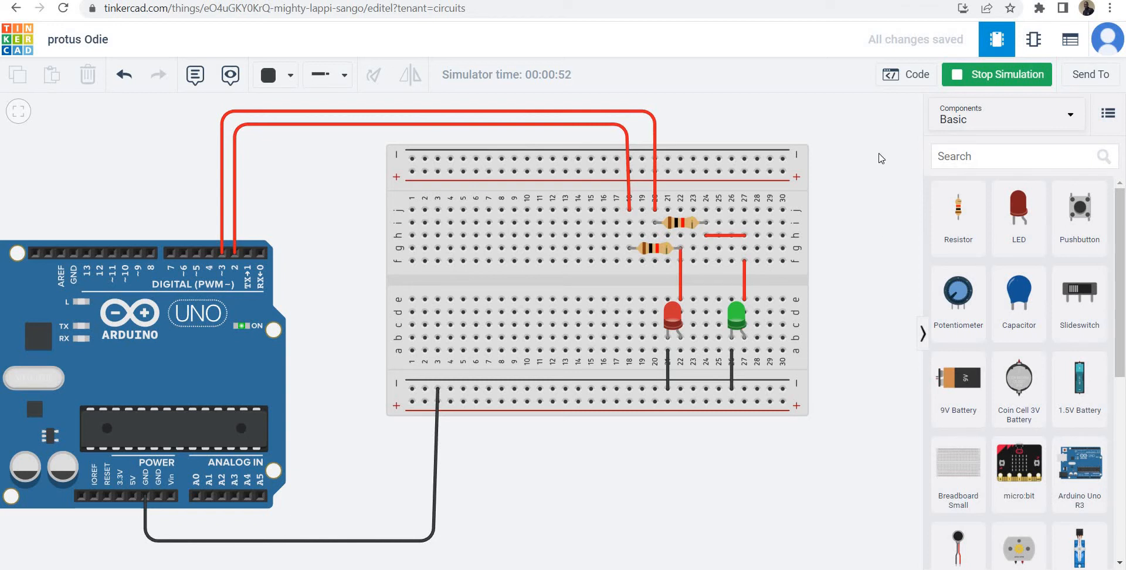
Set the wait block between the pin 2 LOW and pin 3 LOW blocks to 3 secs.
click(898, 78)
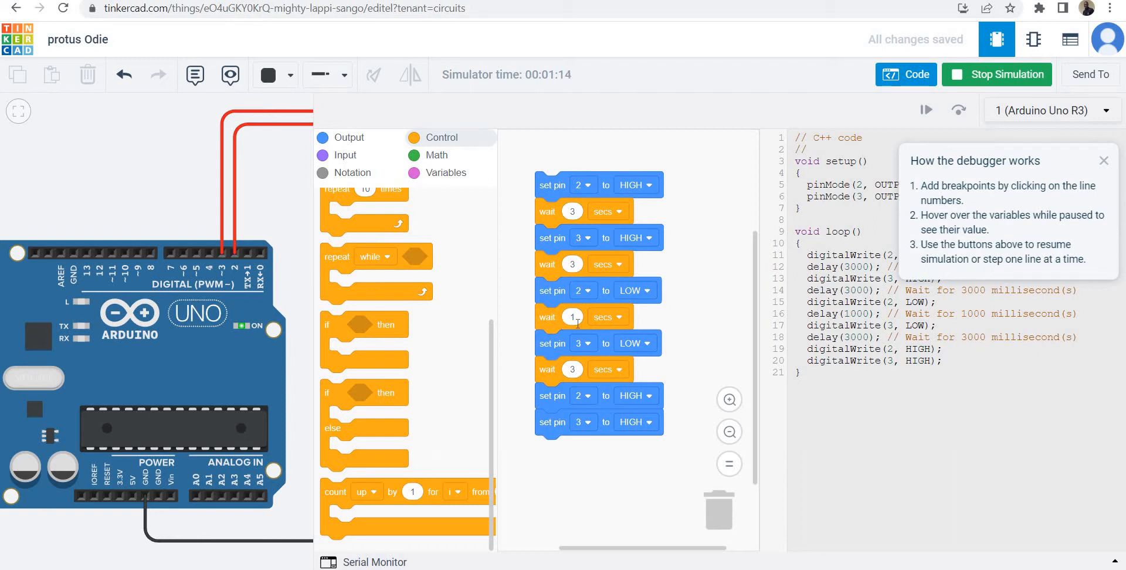
click(573, 319)
text(3)
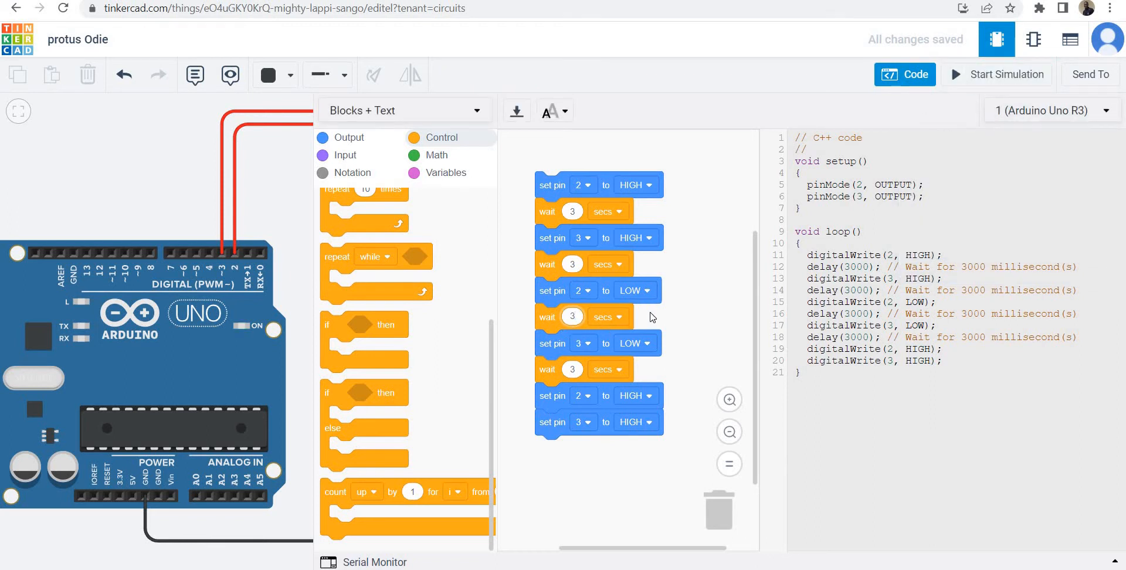
click(650, 317)
Examine the pinMode lines in the setup code and rerun the simulation to watch both LEDs, stopping it when done.
scroll(375, 425, up, 1)
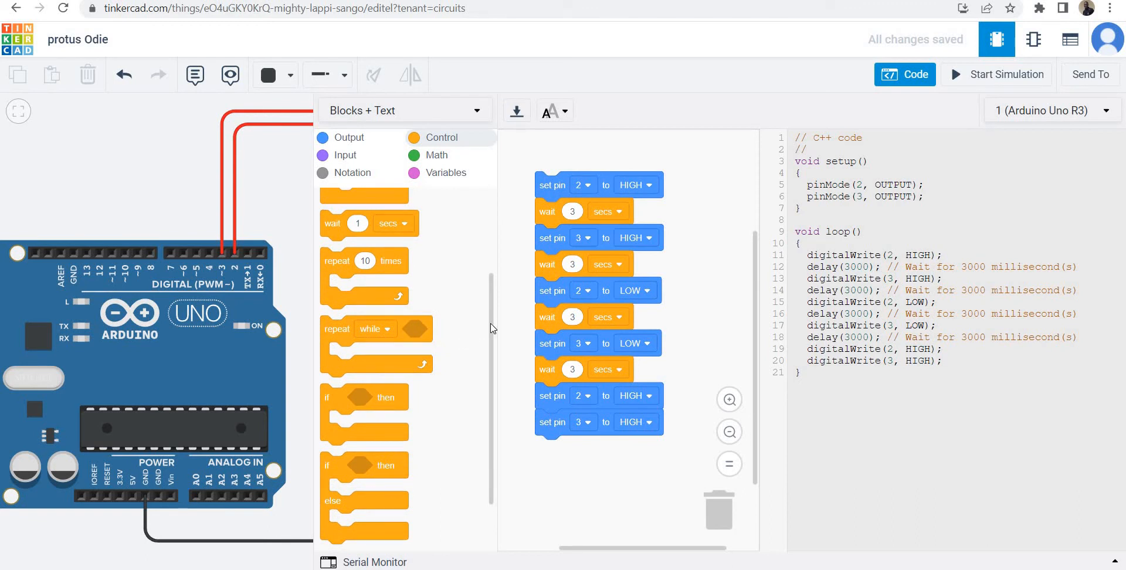
scroll(492, 326, up, 2)
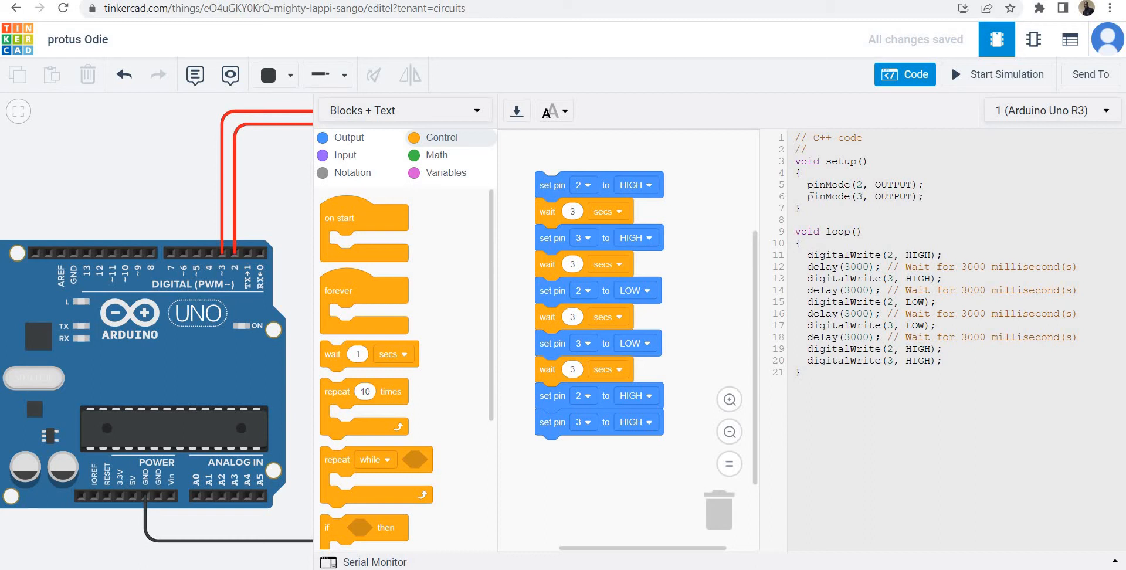
drag(810, 186, 915, 203)
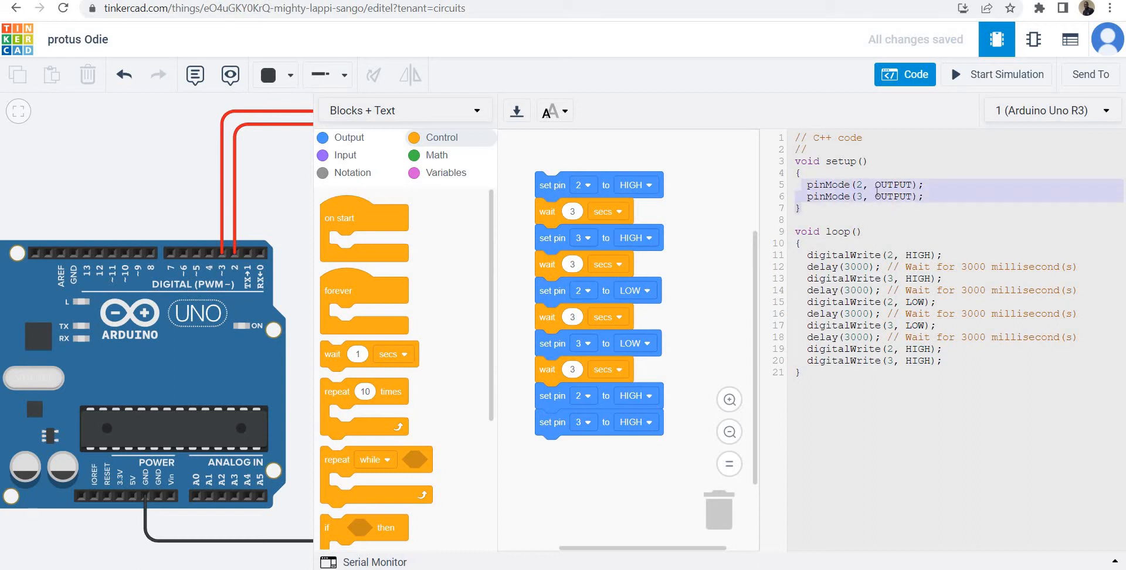
click(858, 208)
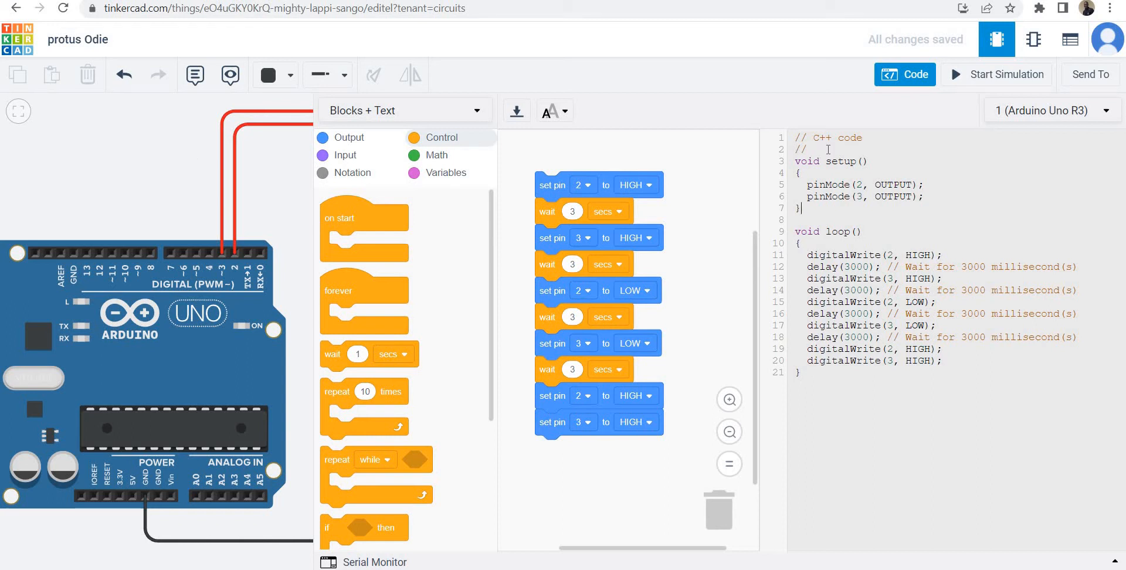
click(974, 83)
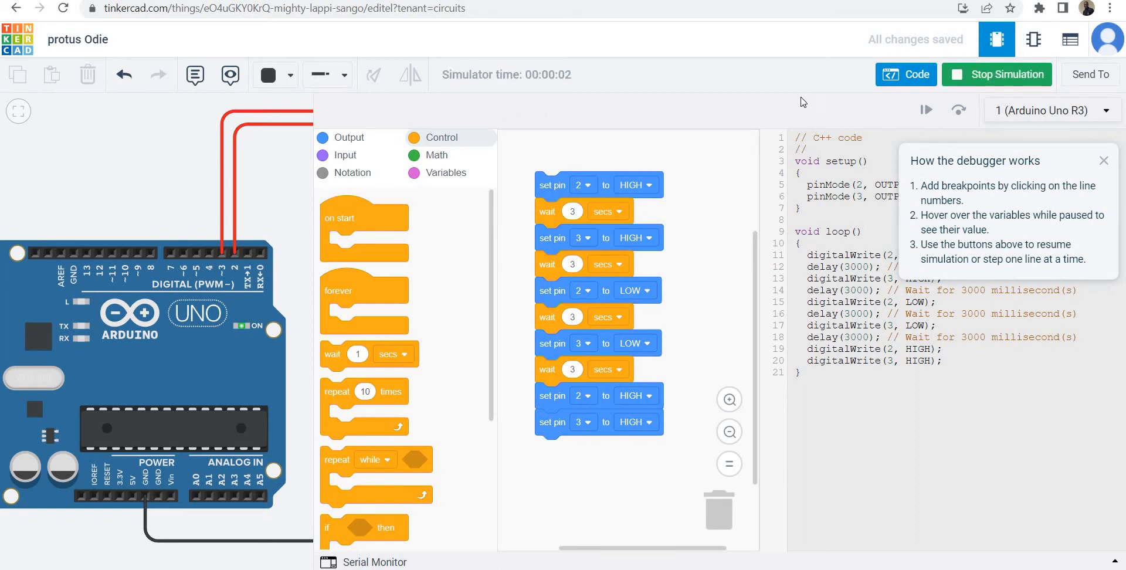
click(1102, 162)
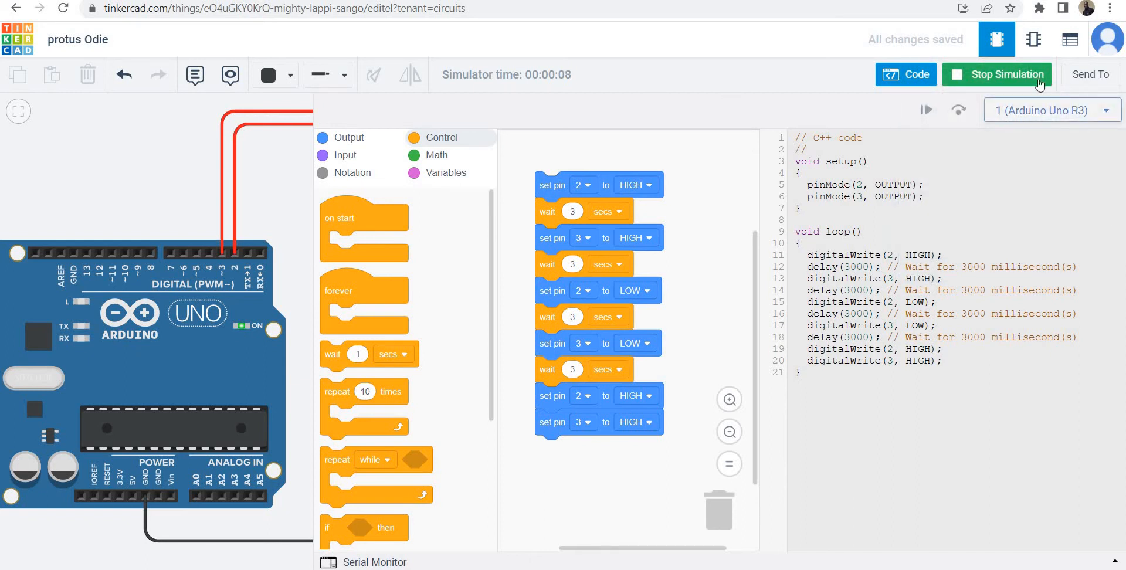
click(1019, 81)
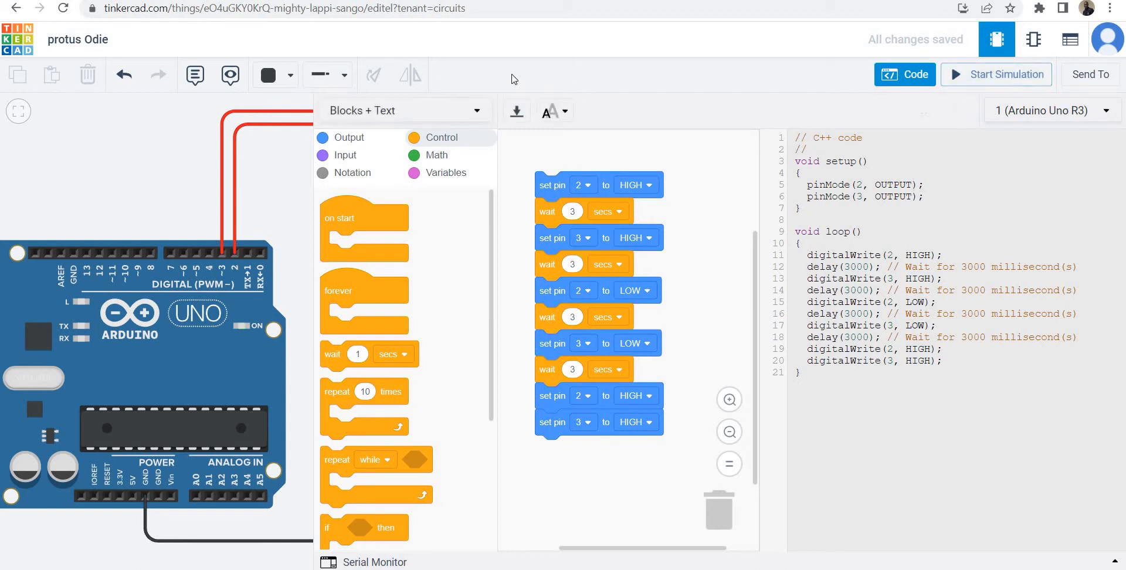
click(905, 74)
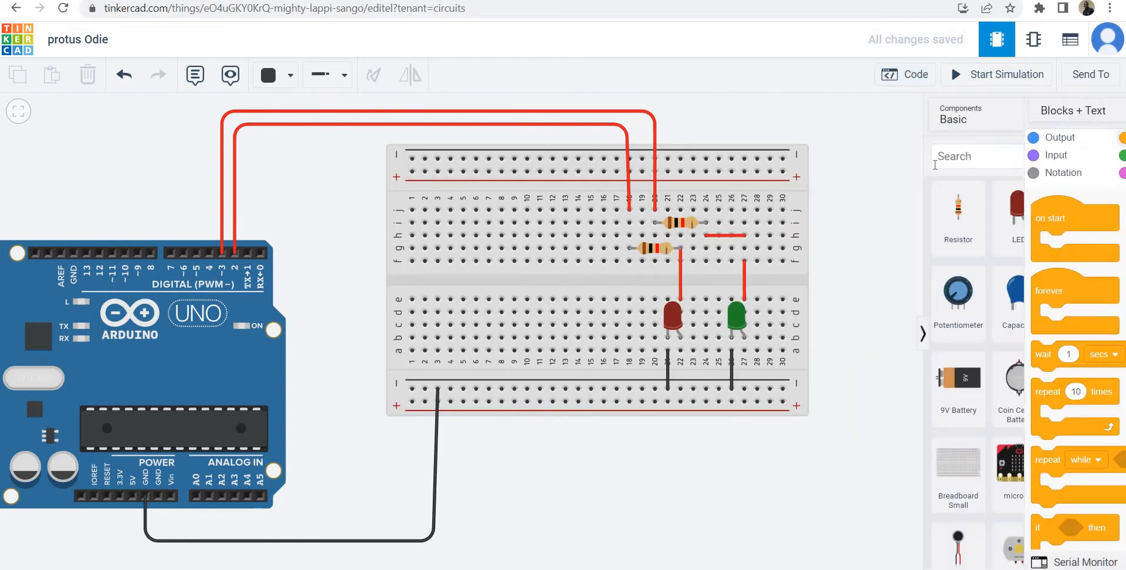
click(993, 79)
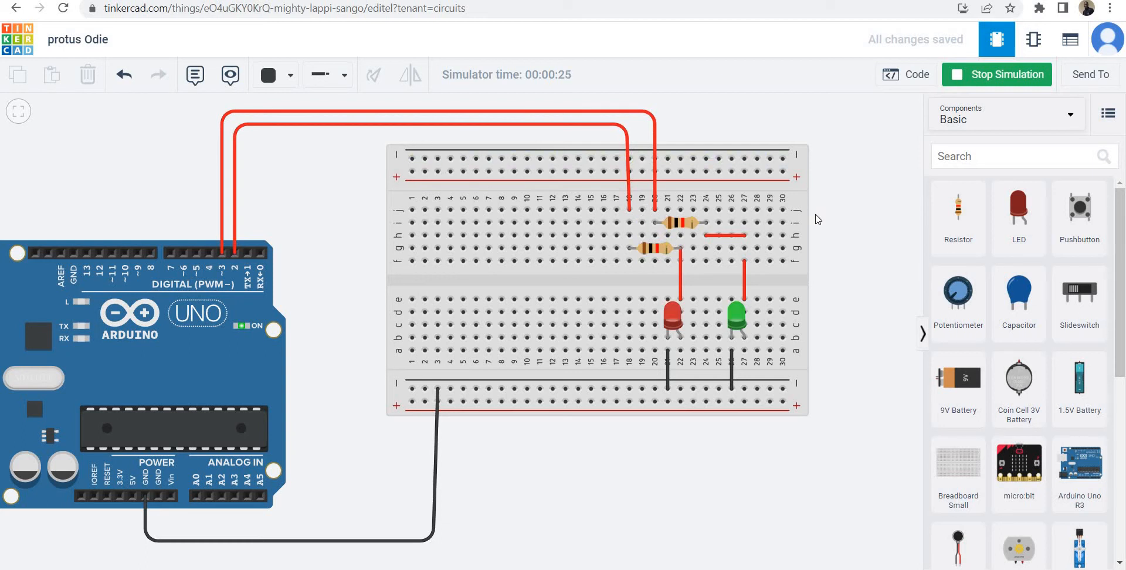
click(1005, 75)
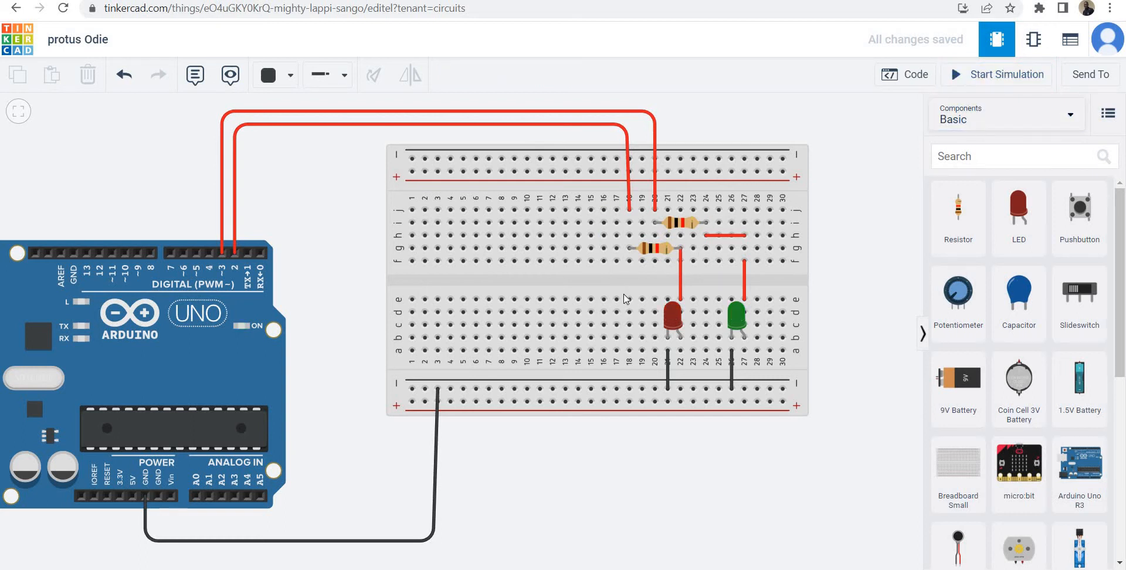
Delete both resistors and the short red jumper wires that feed the LEDs from the breadboard.
click(659, 251)
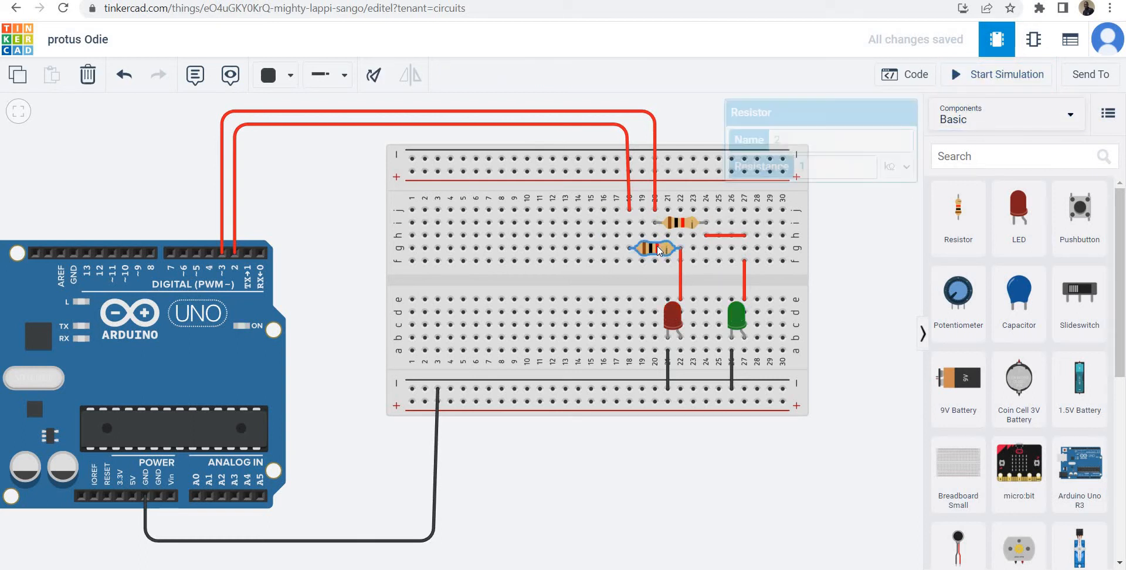
key(Delete)
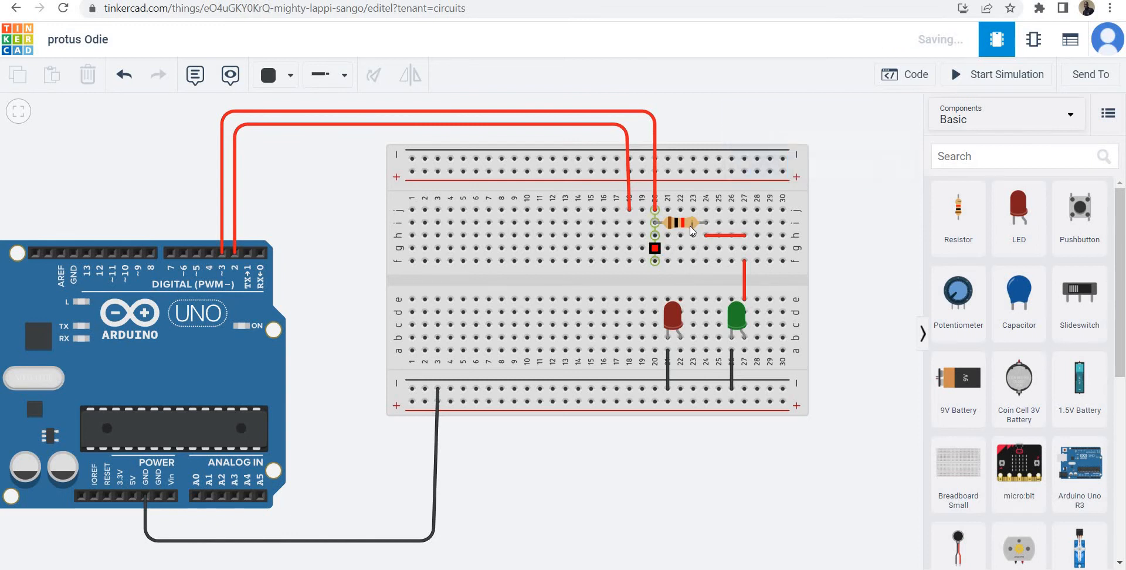
click(693, 226)
key(Delete)
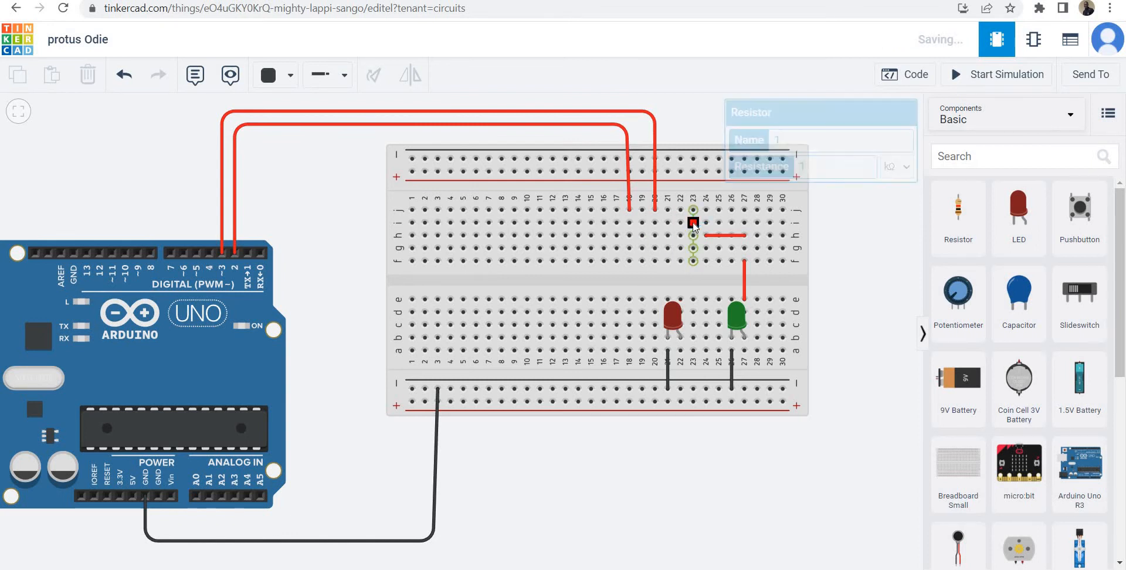
click(715, 236)
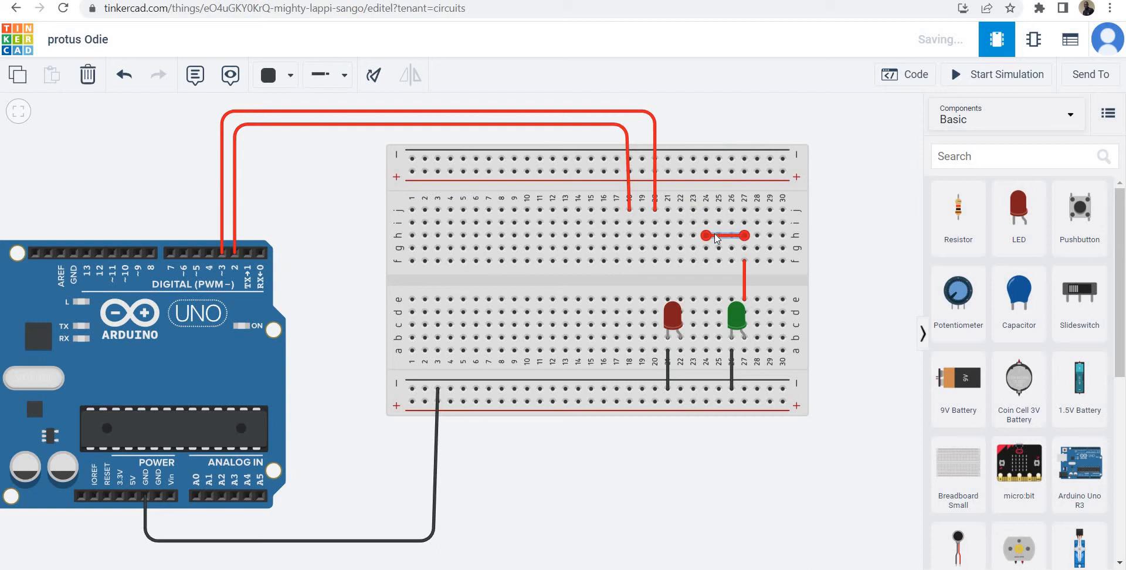
key(Delete)
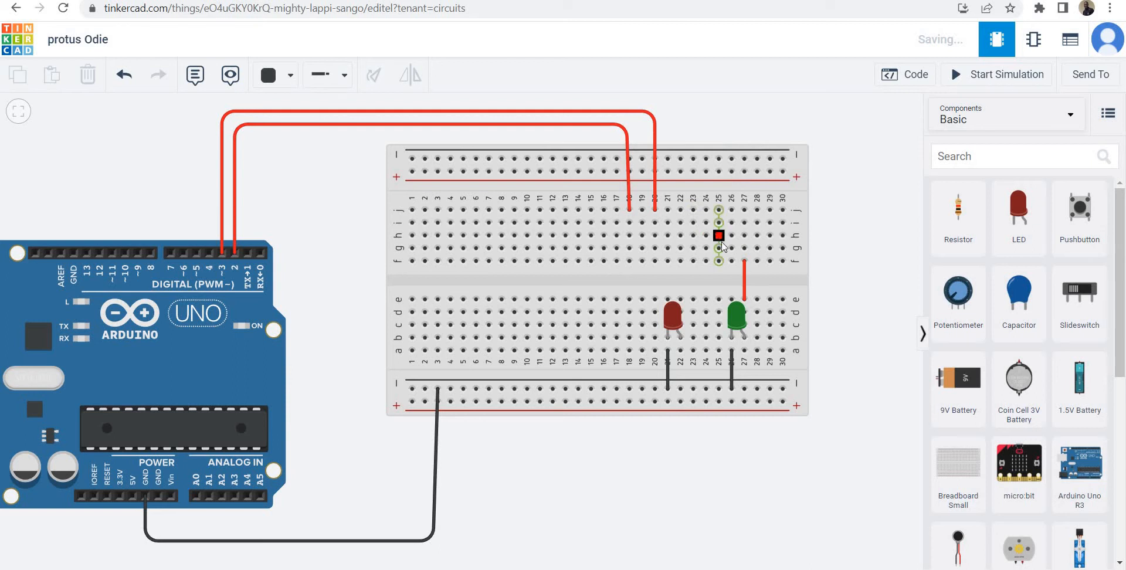
click(743, 281)
key(Delete)
Delete the green and red LEDs and their two short black ground jumpers from the breadboard.
click(738, 302)
key(Delete)
click(666, 314)
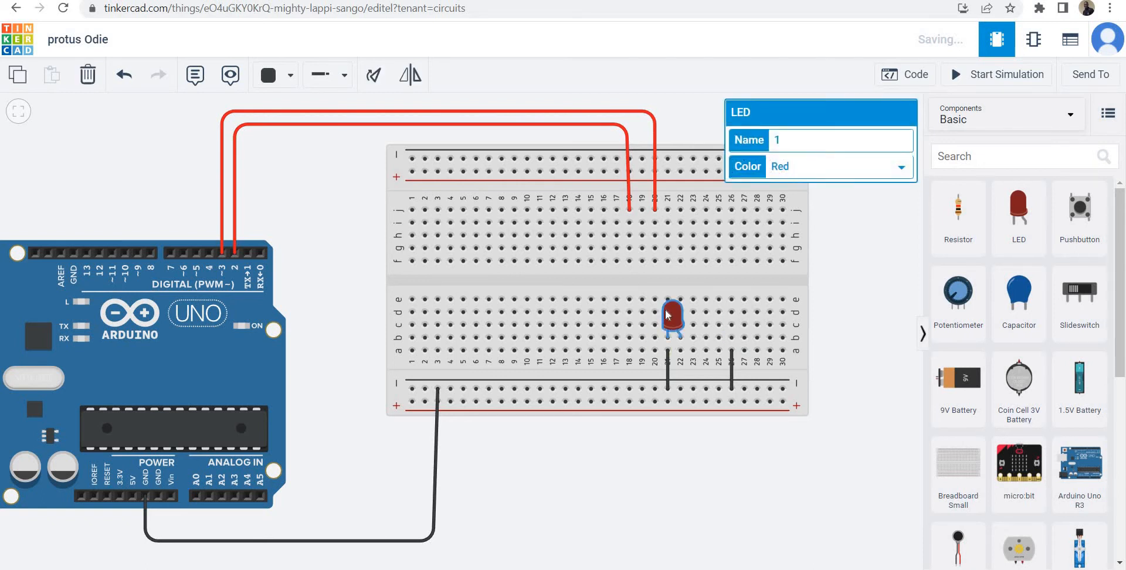
key(Delete)
click(665, 362)
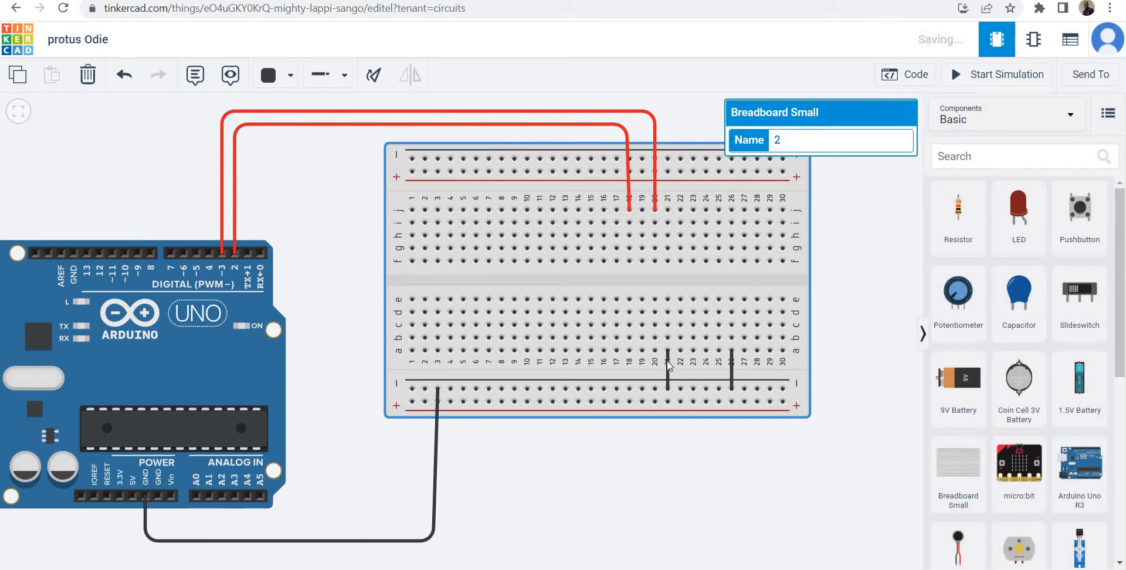
click(669, 365)
key(Delete)
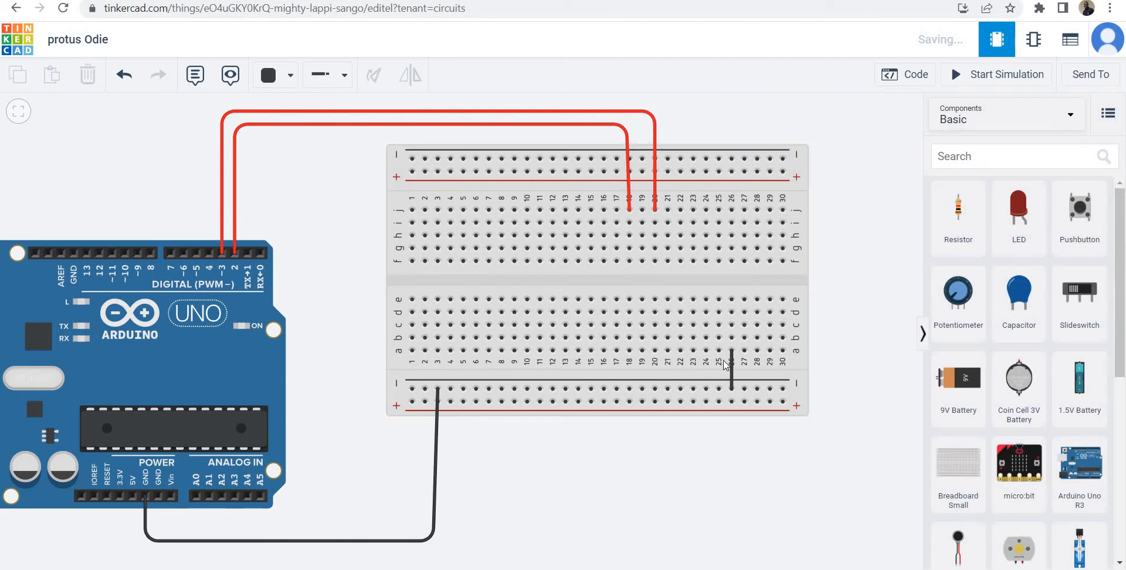
click(729, 363)
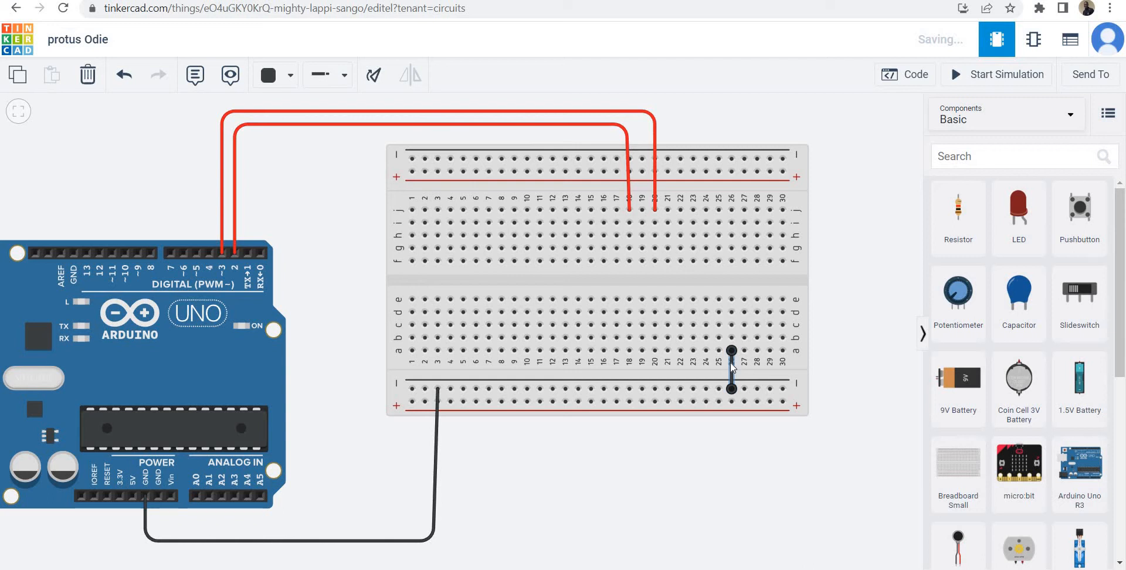
key(Delete)
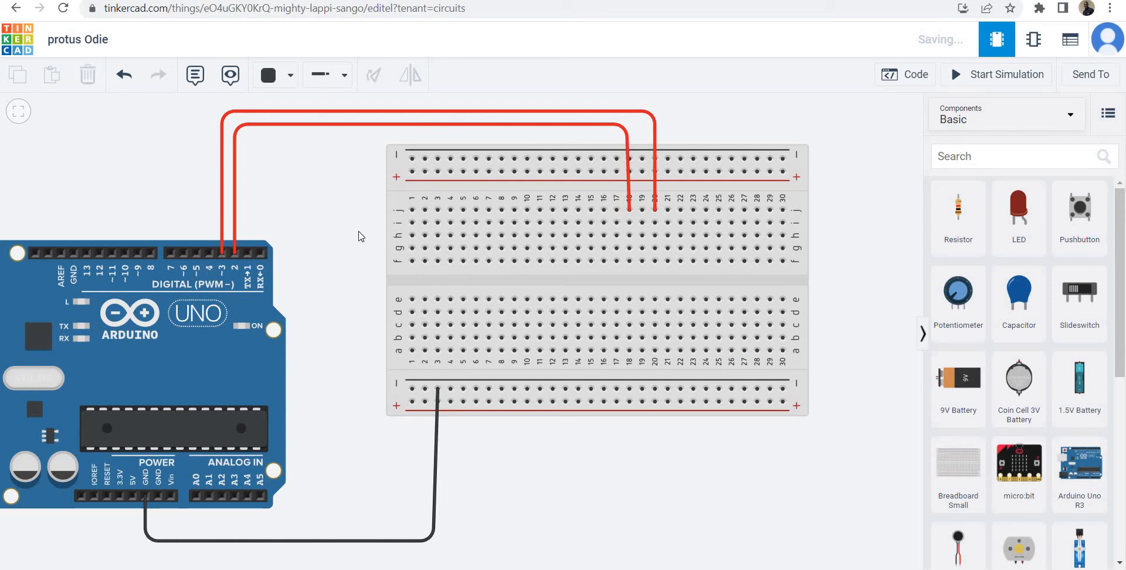
Route a wire from Arduino digital pin 4 above the existing wires to breadboard hole j14, with its last segment straightened vertically.
click(208, 253)
click(209, 147)
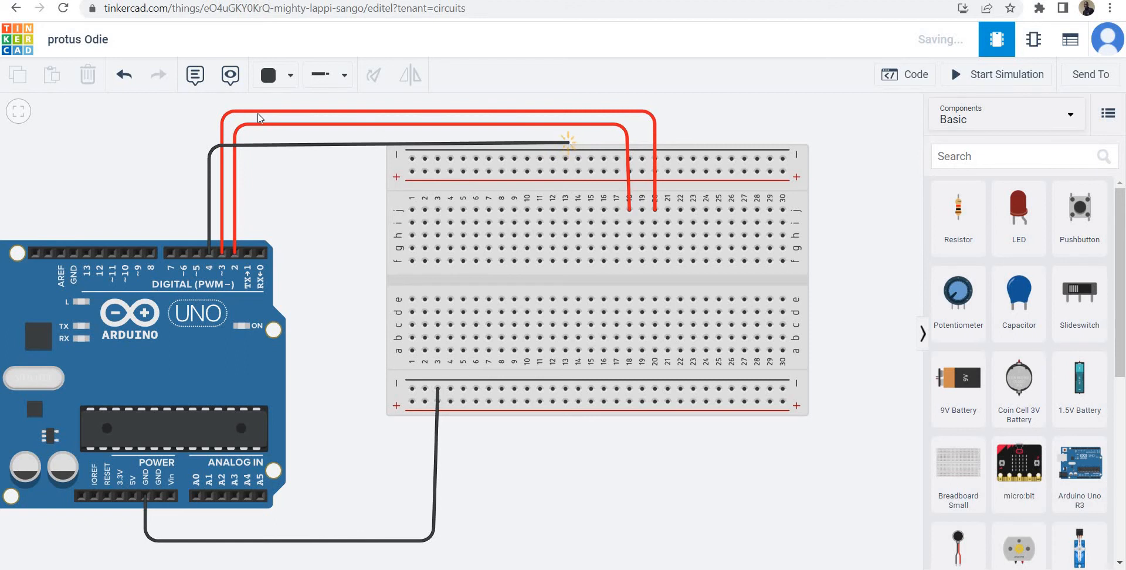
click(211, 101)
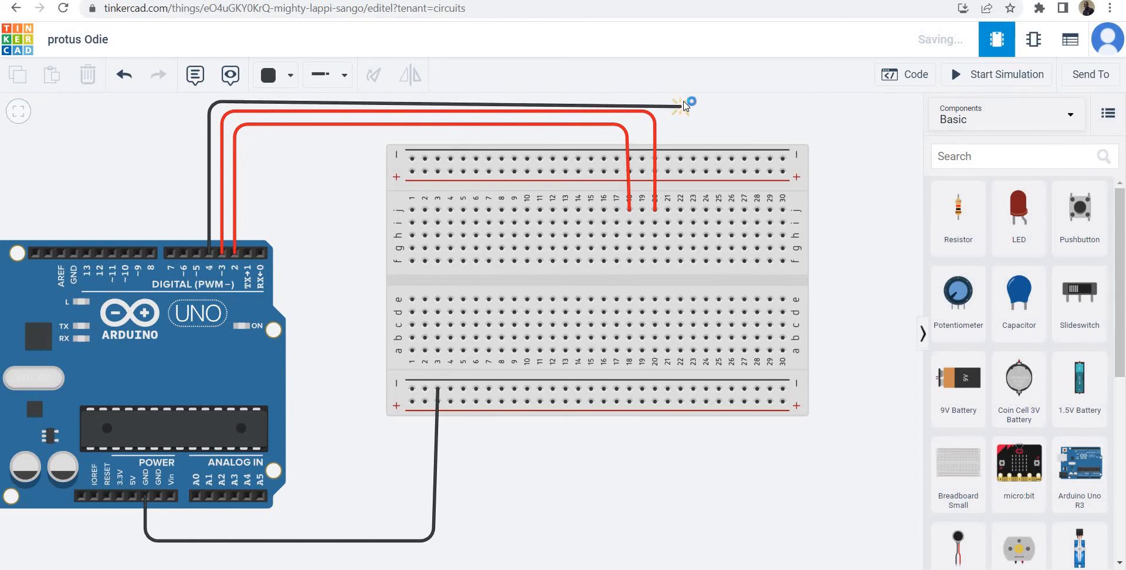
click(582, 102)
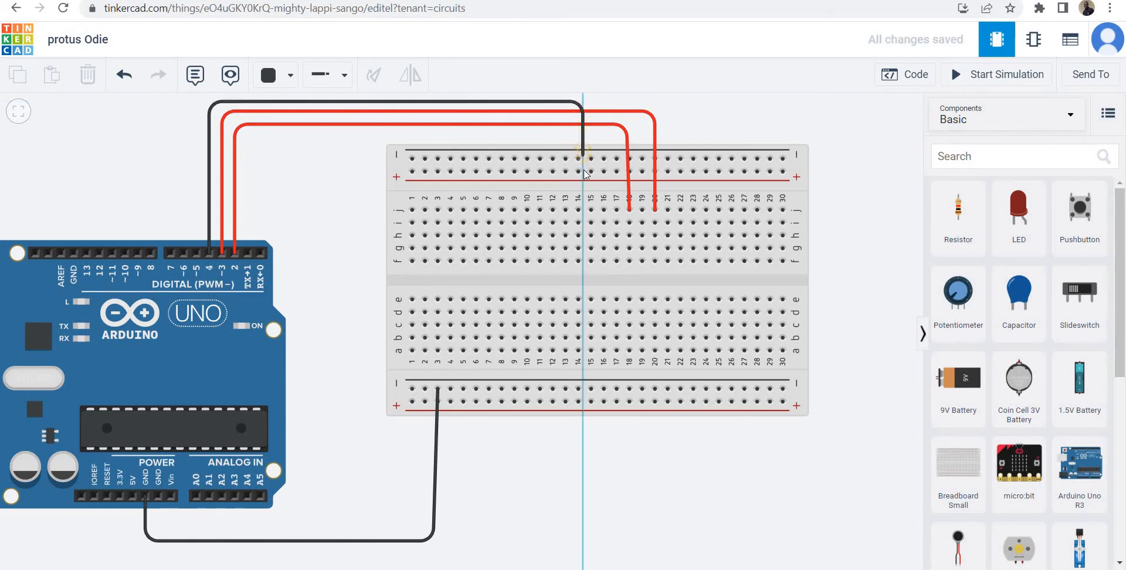
click(578, 210)
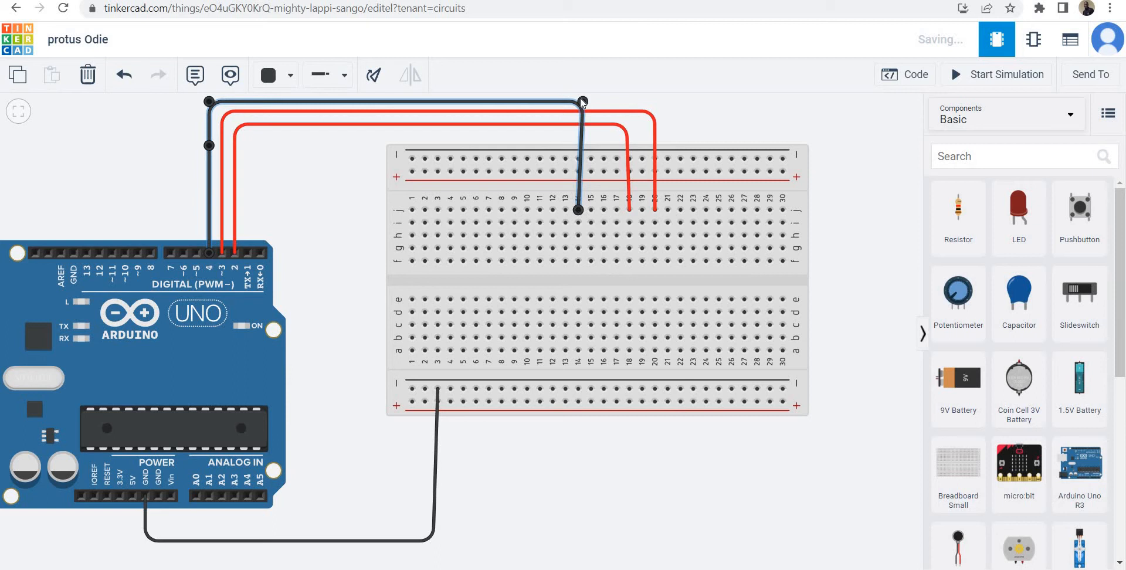
drag(582, 101, 577, 100)
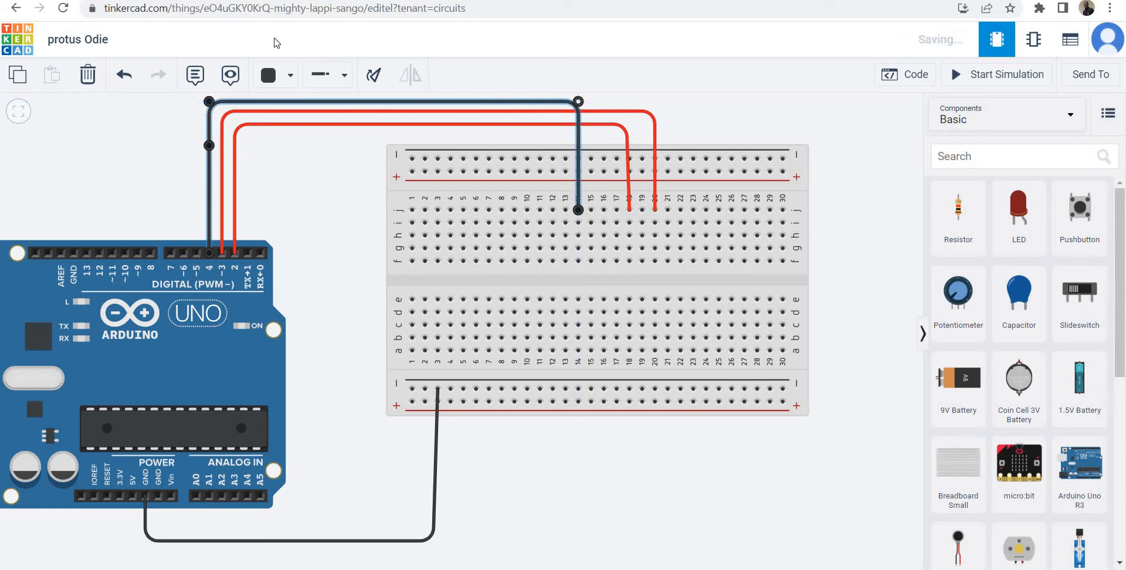
Color the wire from Arduino pin 4 red and deselect it.
click(276, 75)
click(285, 148)
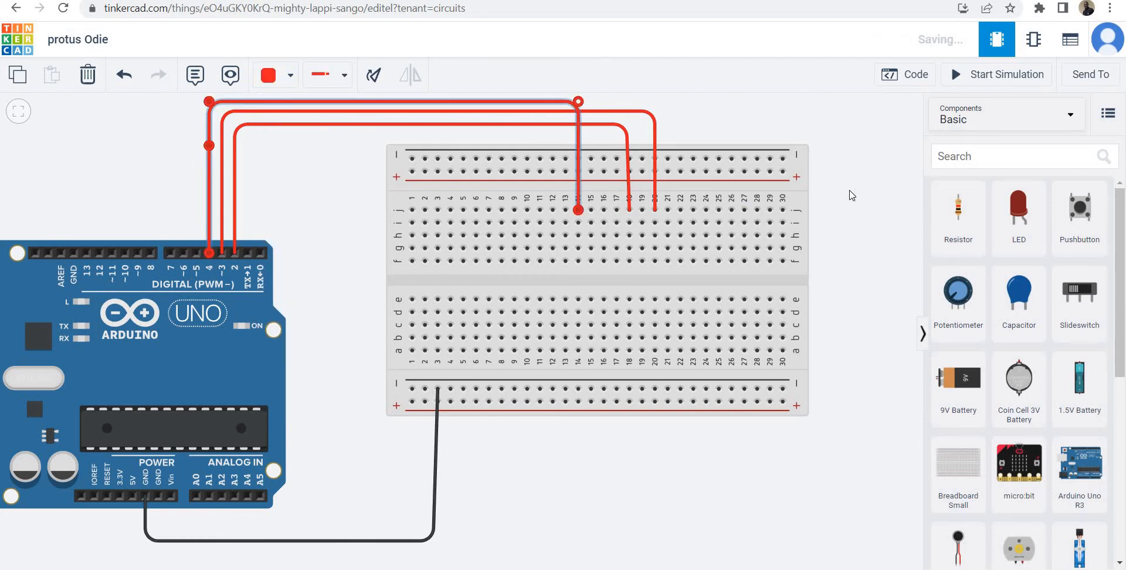
click(322, 161)
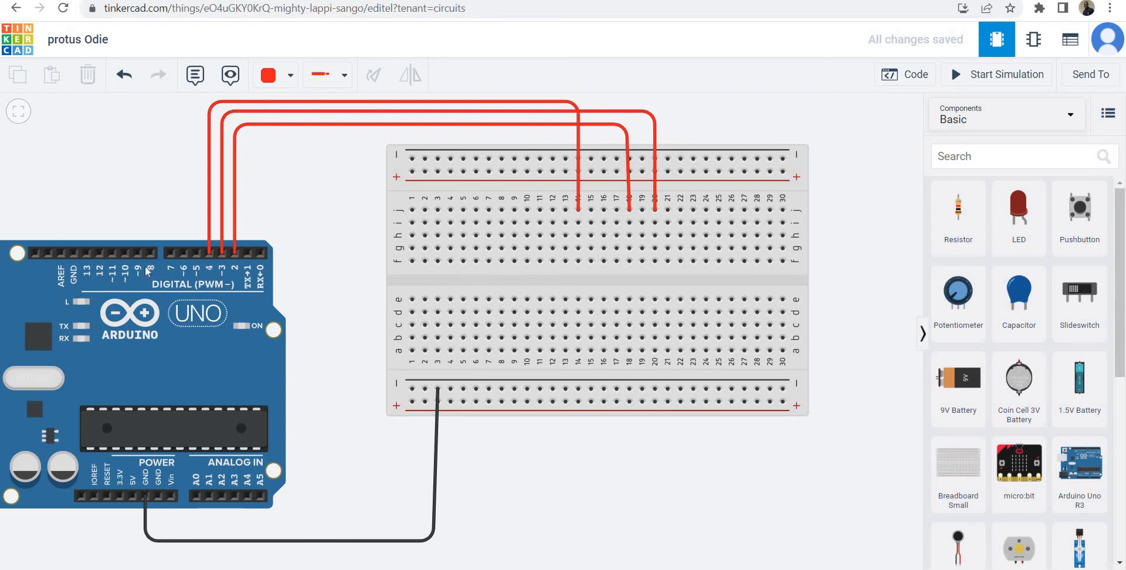
Route a red wire from Arduino digital pin 5 to breadboard hole j10, straighten its last segment vertically, and deselect it.
click(197, 252)
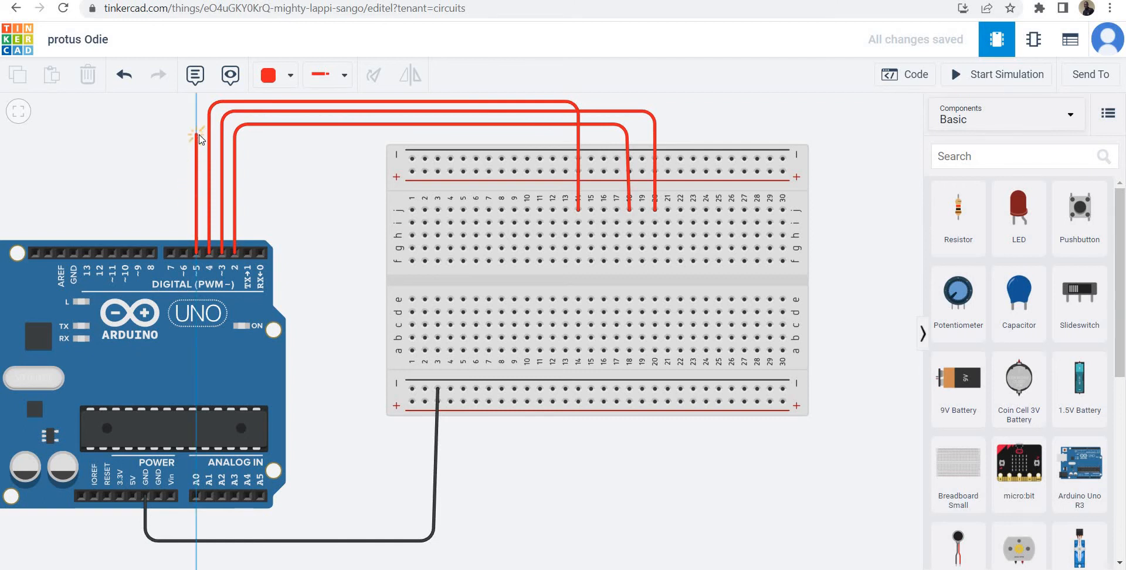
click(203, 139)
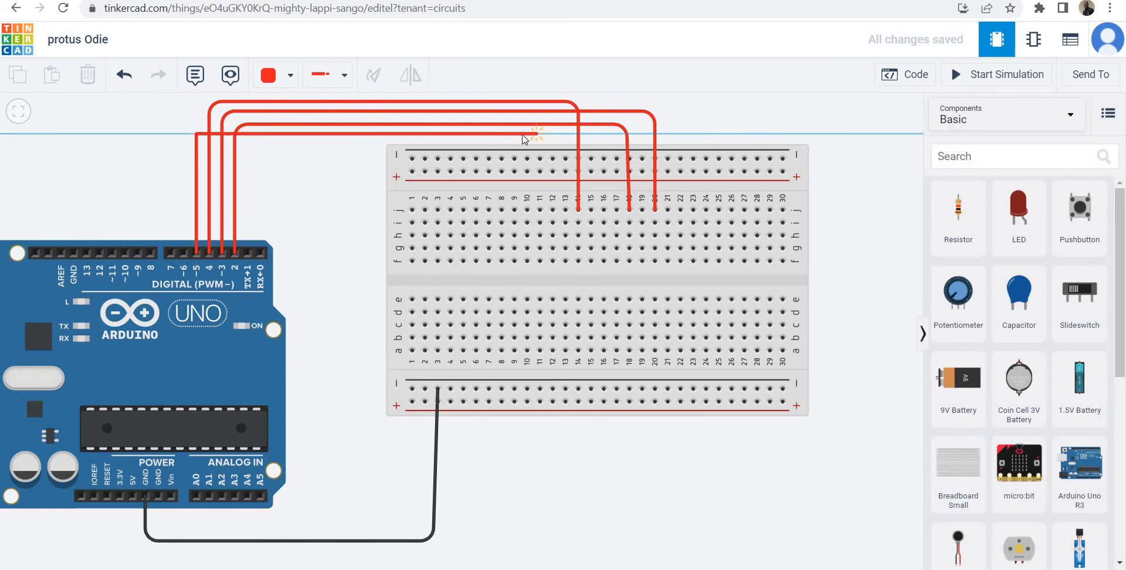
click(523, 135)
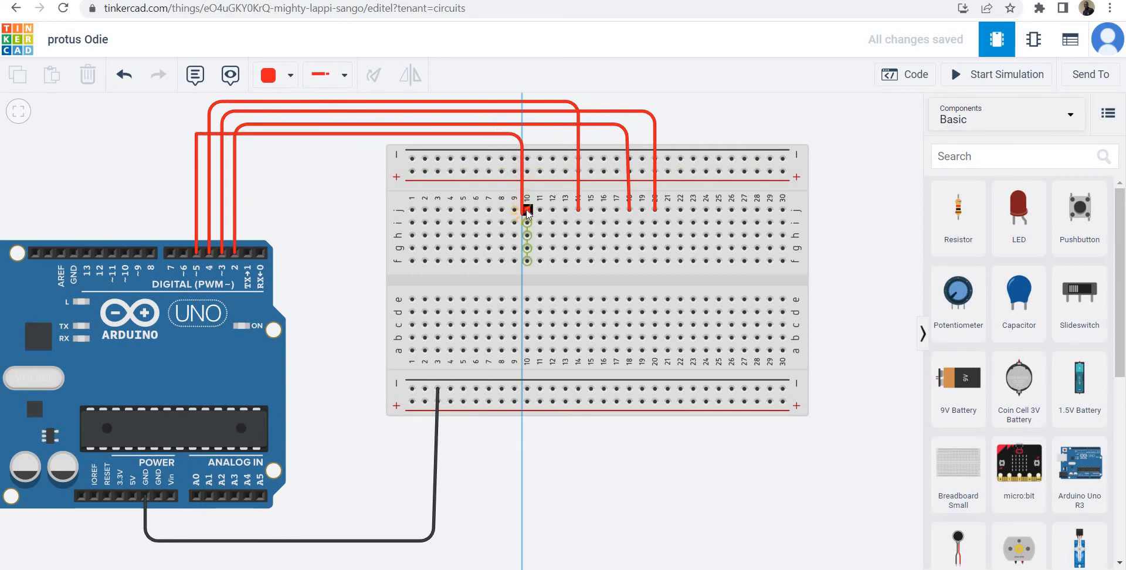
click(527, 209)
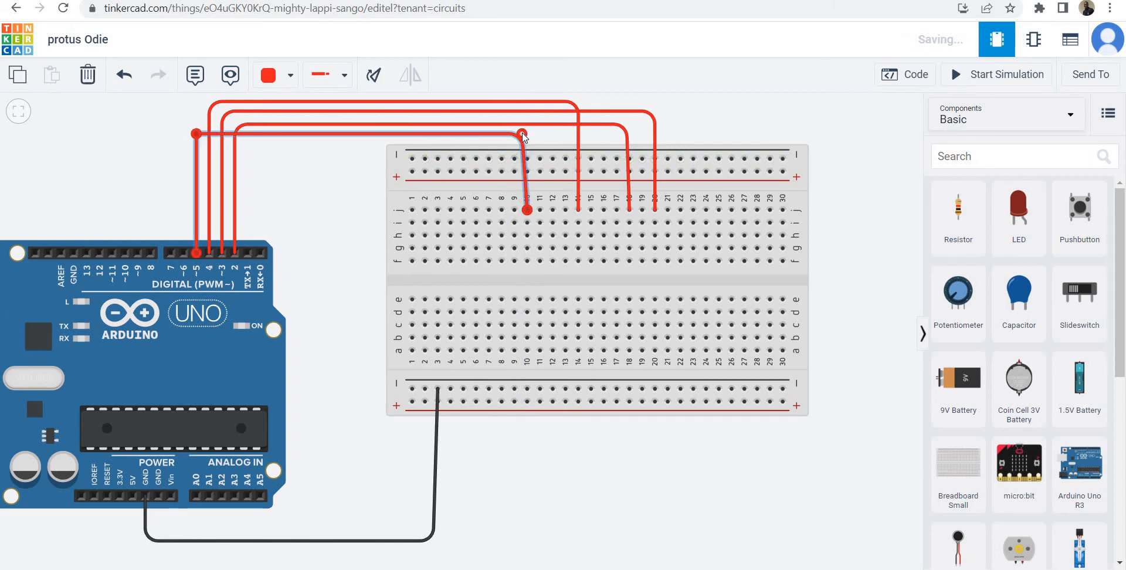
drag(521, 133, 526, 134)
click(720, 121)
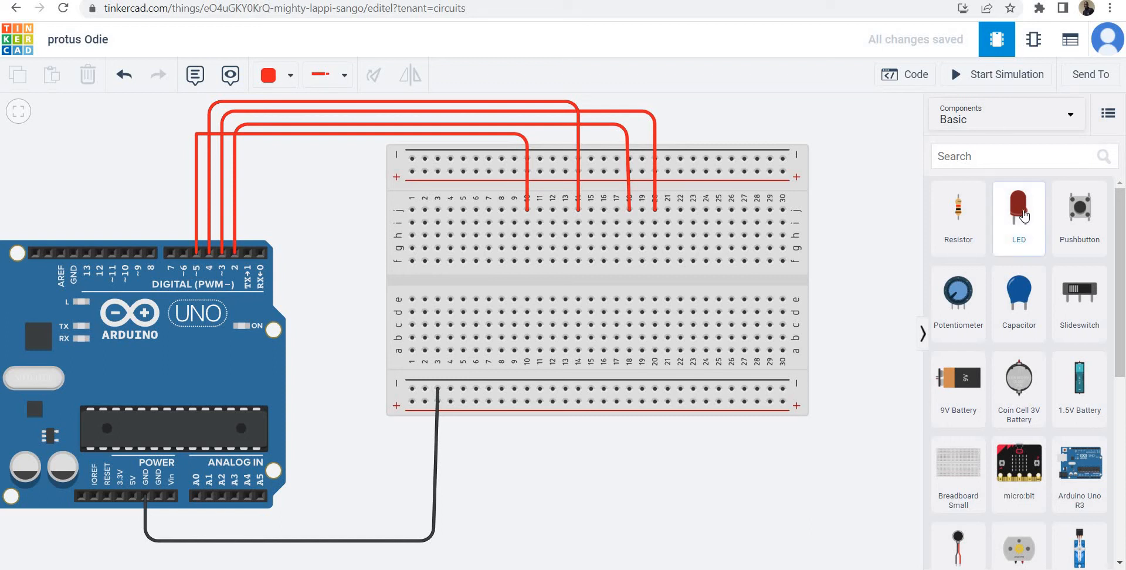
Place four LEDs in breadboard row i with their right legs in columns 10, 14, 18 and 20, below the red wires.
drag(1022, 215, 522, 235)
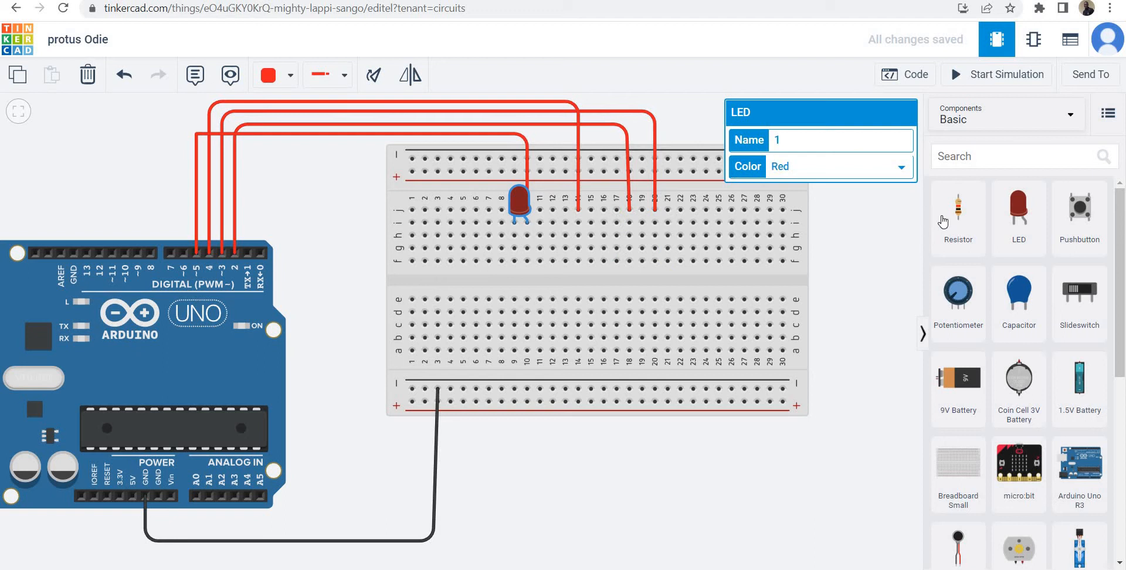
click(1020, 226)
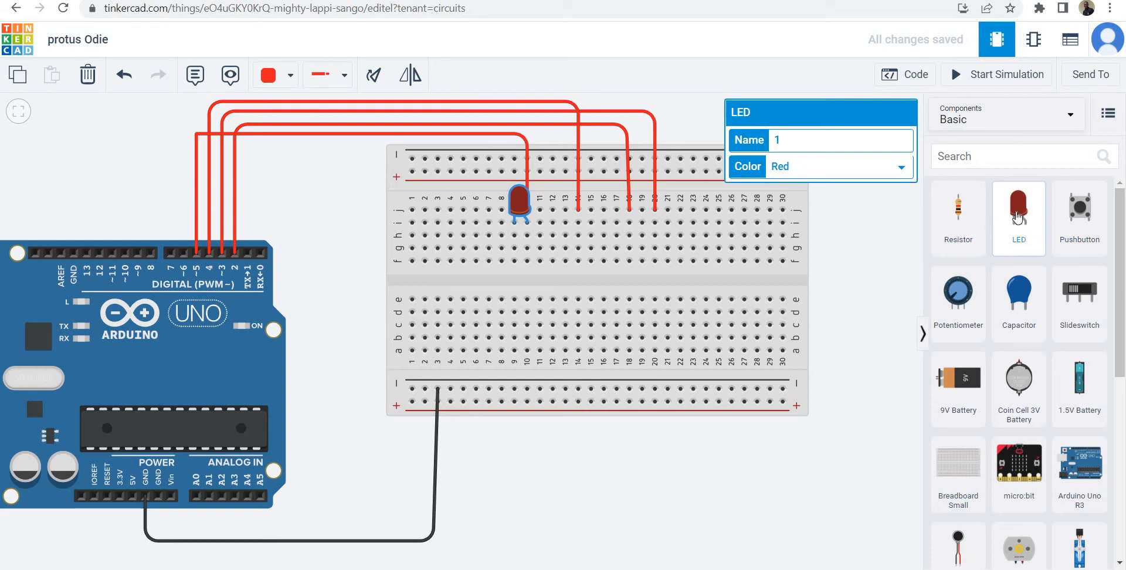
drag(1017, 218, 574, 230)
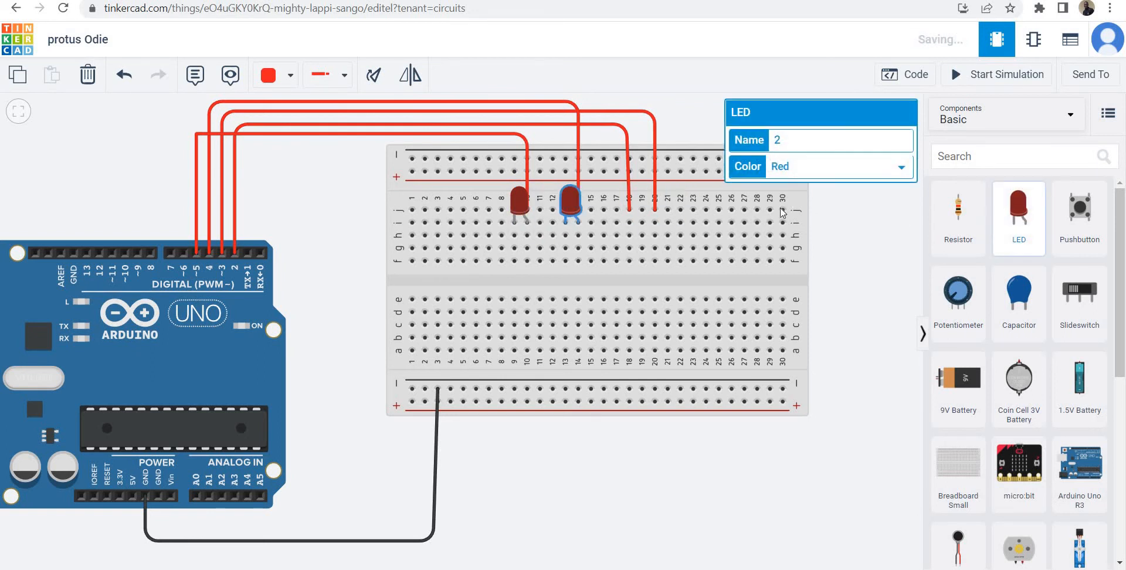
drag(1018, 216, 621, 227)
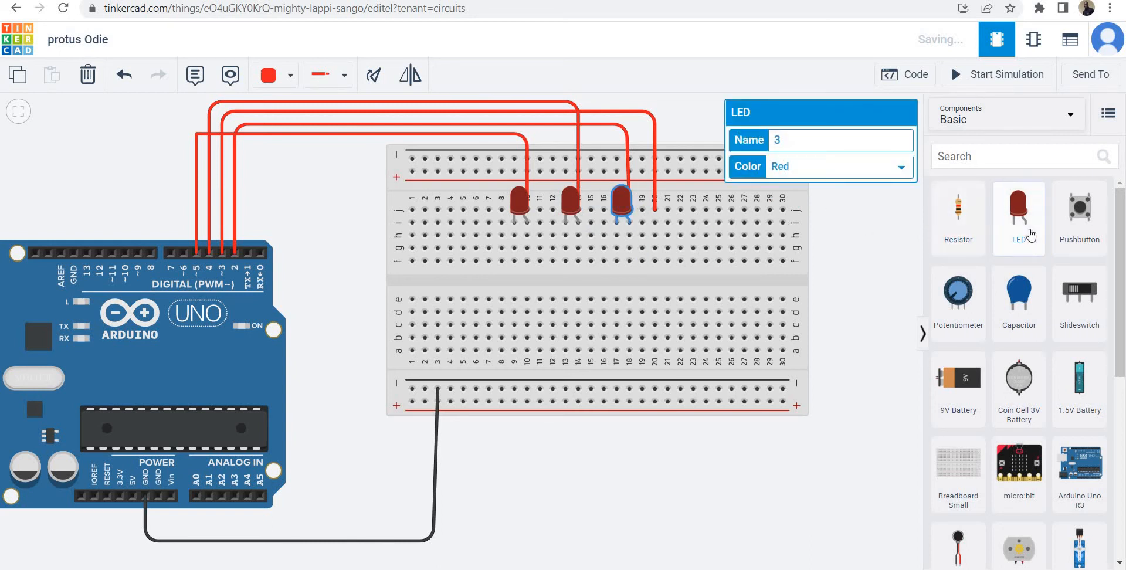
drag(1020, 227, 645, 226)
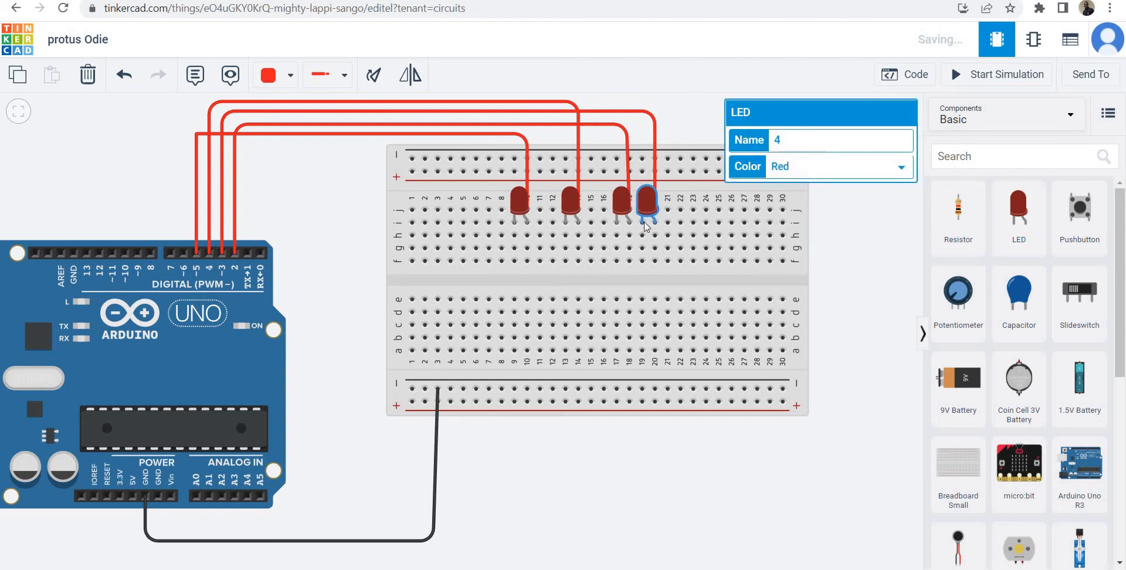
Set the LED at columns 13–14 to green and the LED at columns 17–18 to blue.
click(572, 201)
click(797, 172)
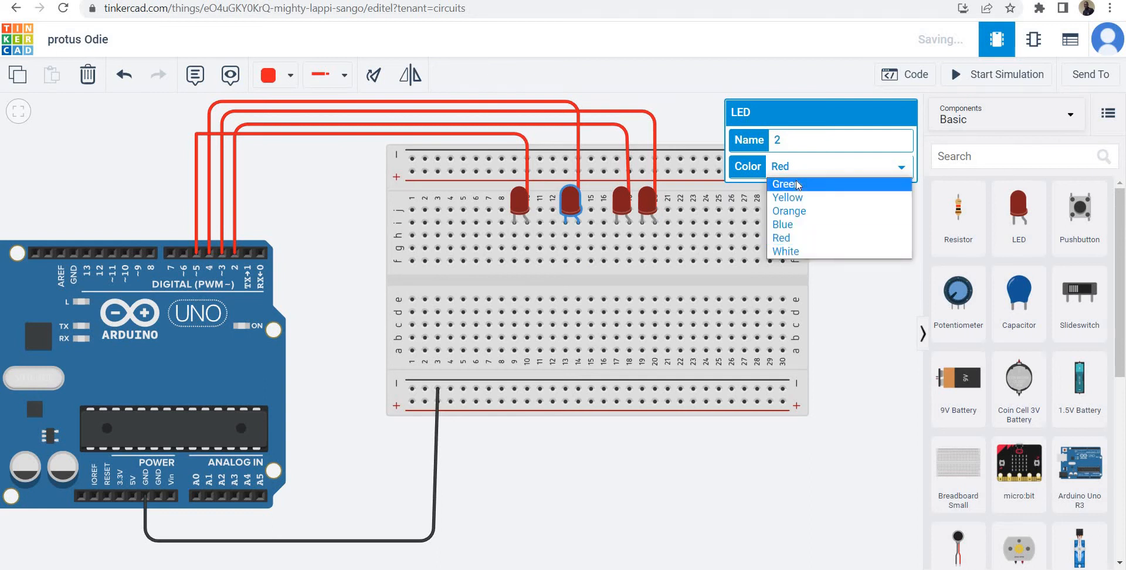
click(796, 185)
click(628, 198)
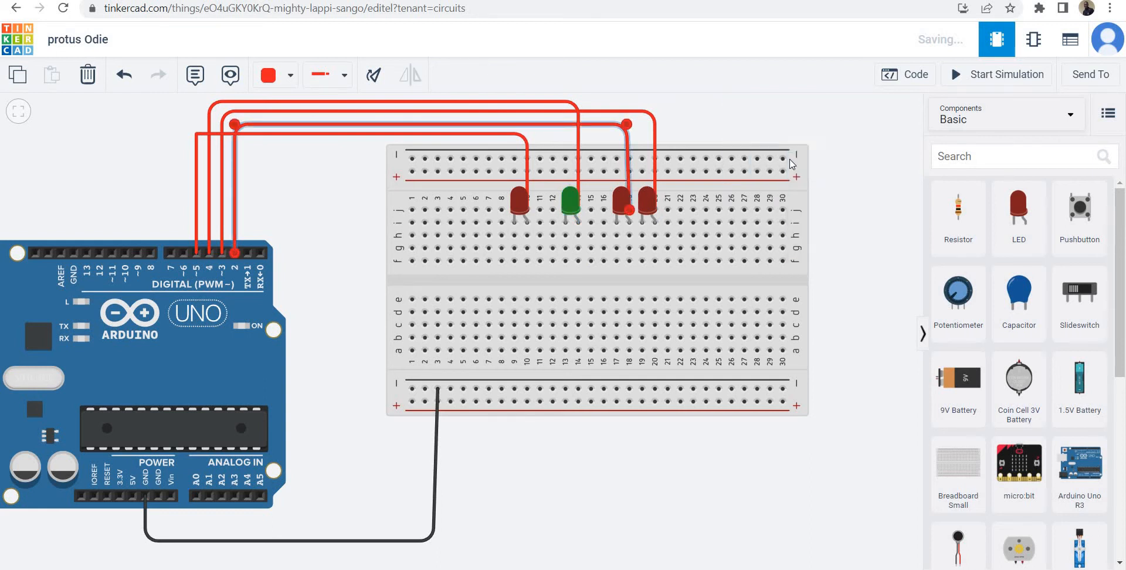
click(634, 199)
click(620, 202)
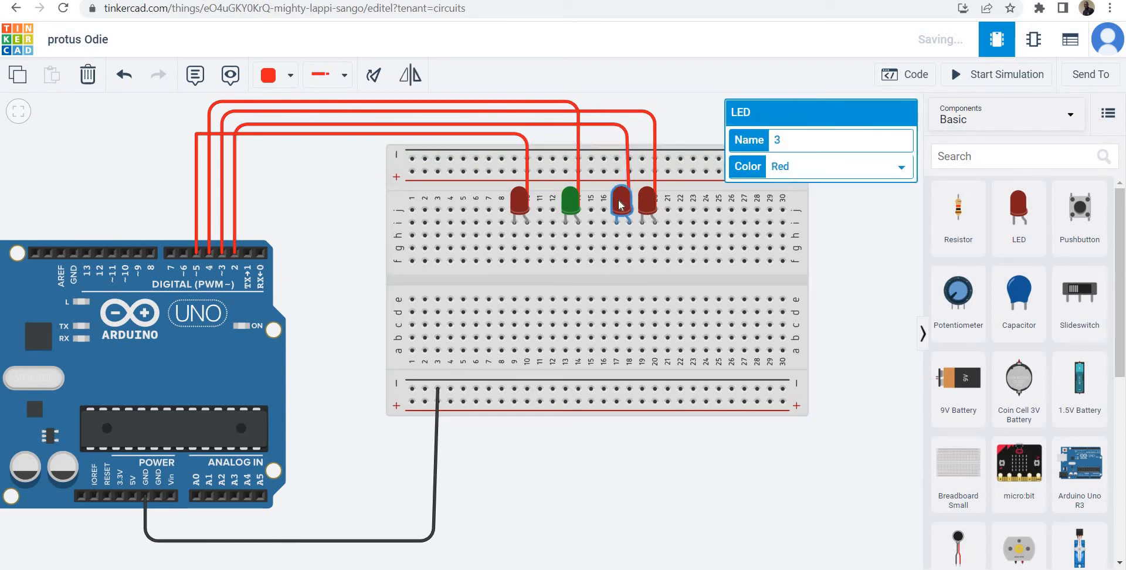
click(796, 180)
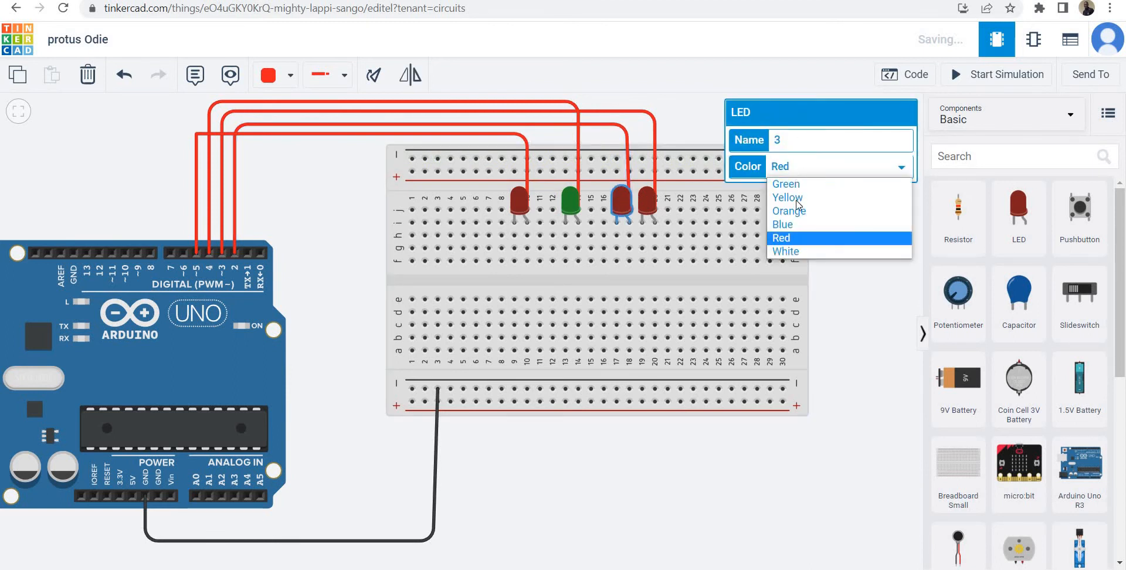
click(788, 224)
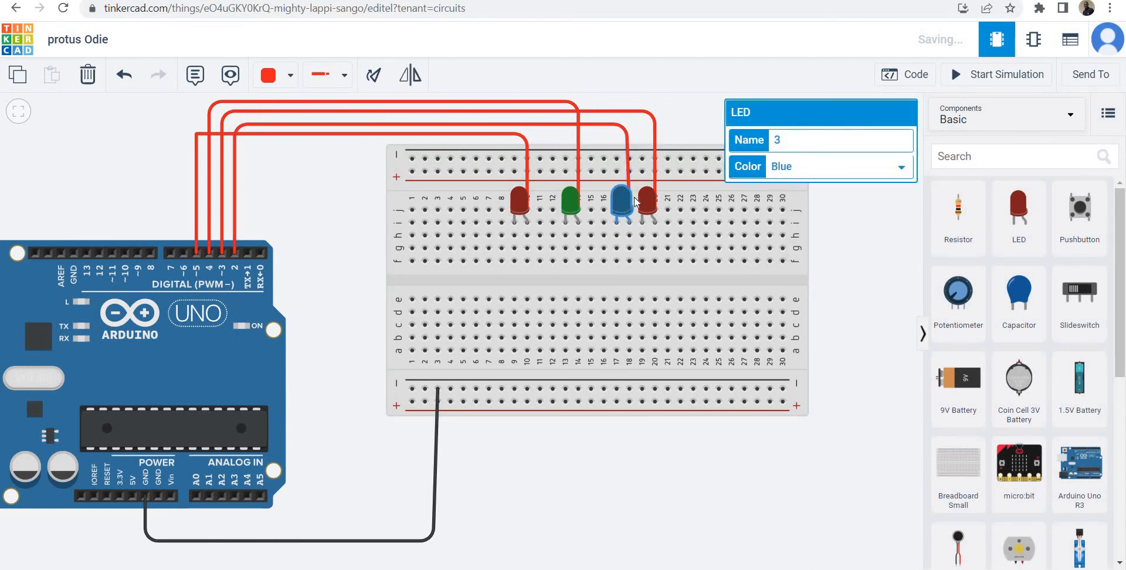
Set the LED at columns 19–20 to yellow and deselect it.
click(647, 201)
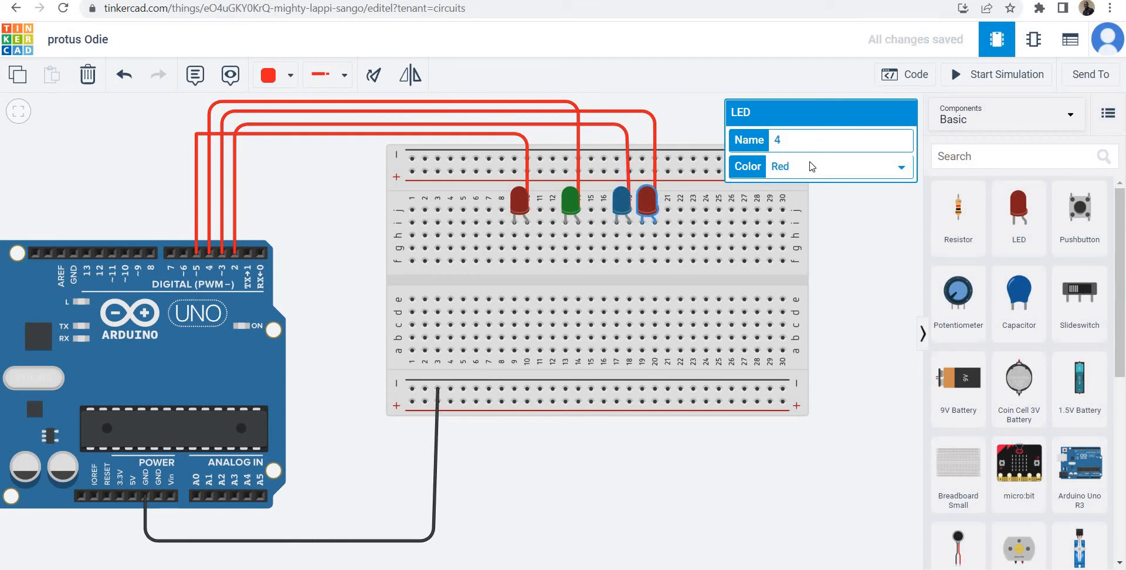
click(811, 167)
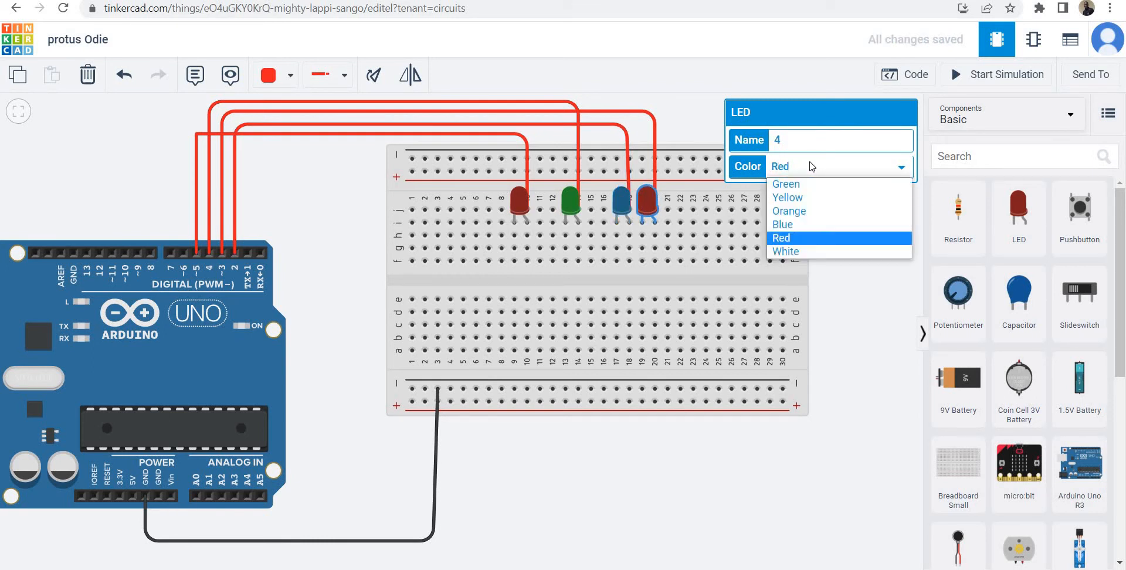
click(811, 198)
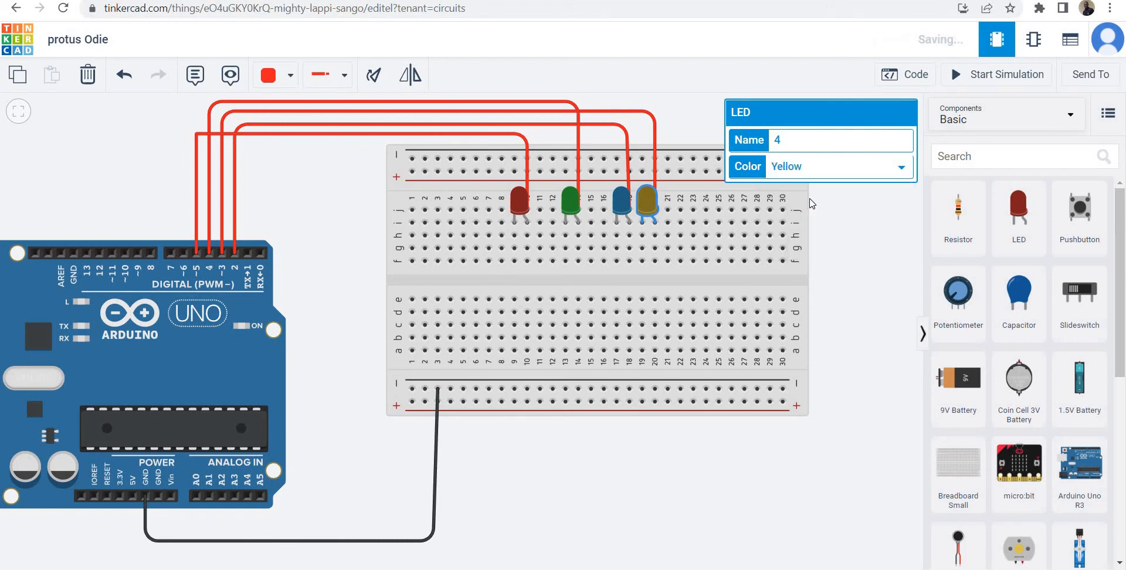
click(850, 263)
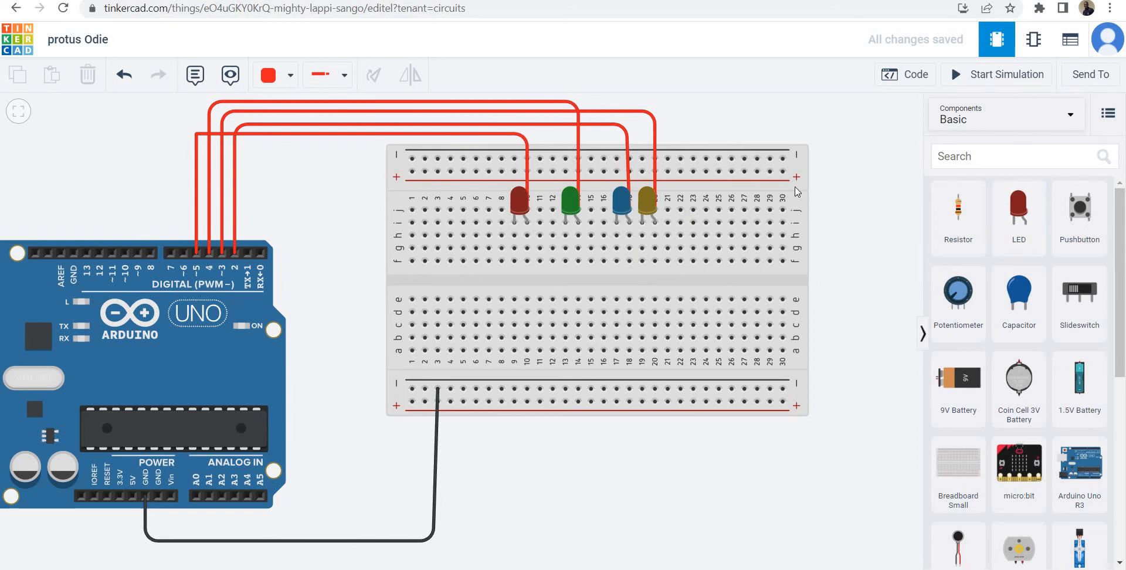
Add a resistor, rotate it horizontal, and place it in breadboard row g from column 5 to column 9, below the red LED.
click(958, 208)
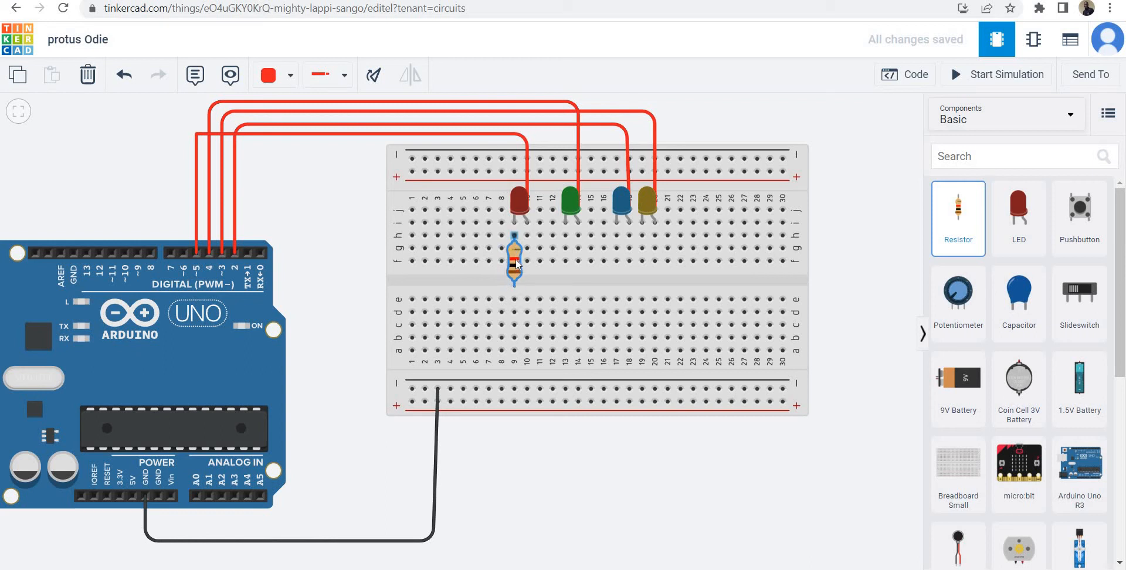
click(515, 259)
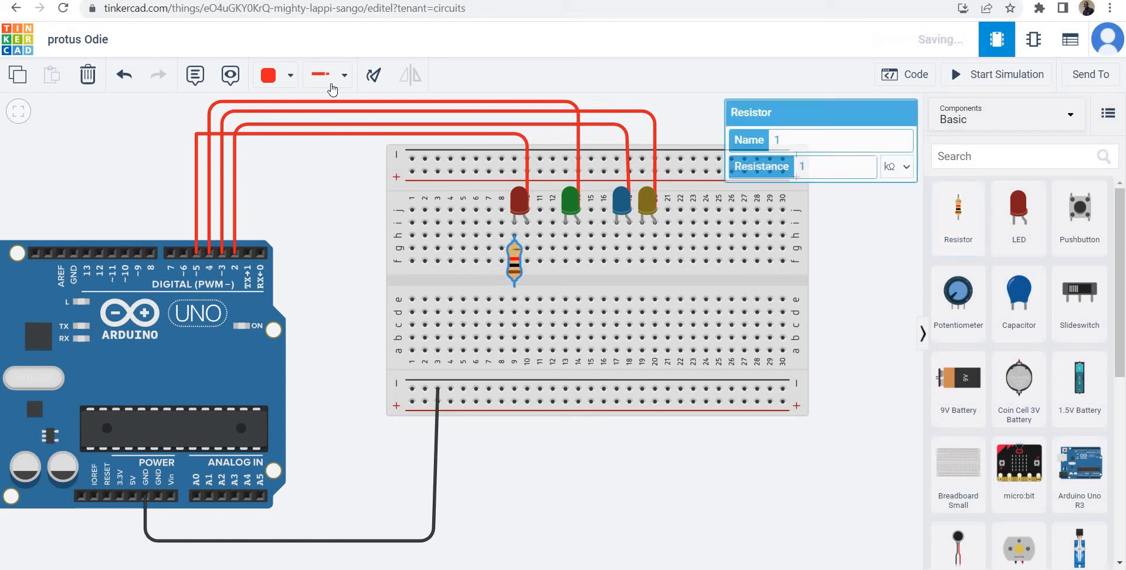
click(370, 78)
click(370, 78)
click(370, 79)
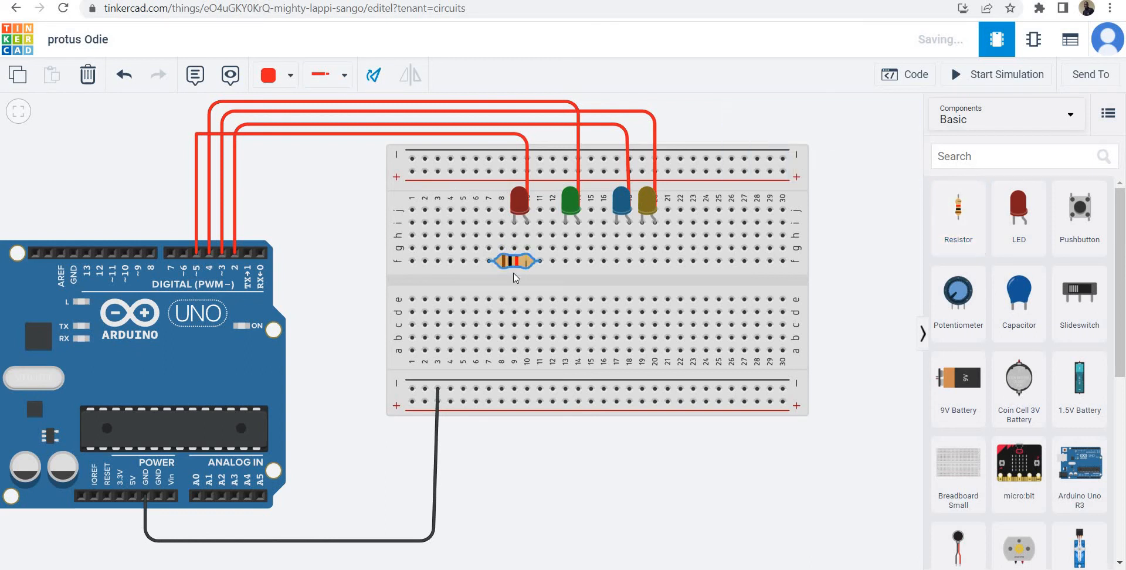
drag(488, 250, 487, 248)
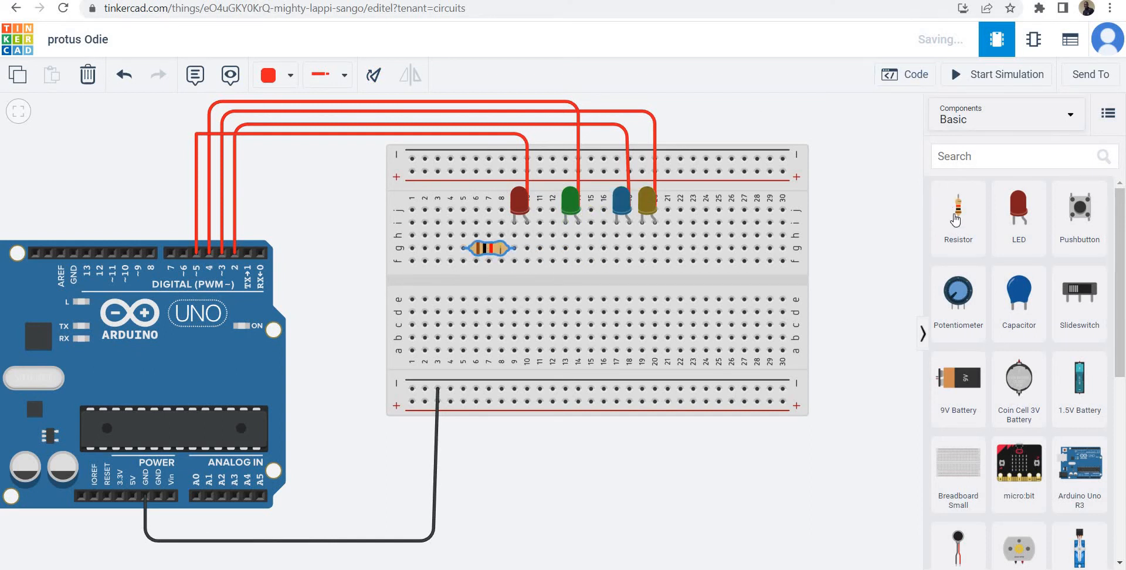
Place a second horizontal resistor across d9–d13 and connect e13 to f13 with a black wire.
drag(955, 220, 566, 317)
click(374, 76)
click(565, 299)
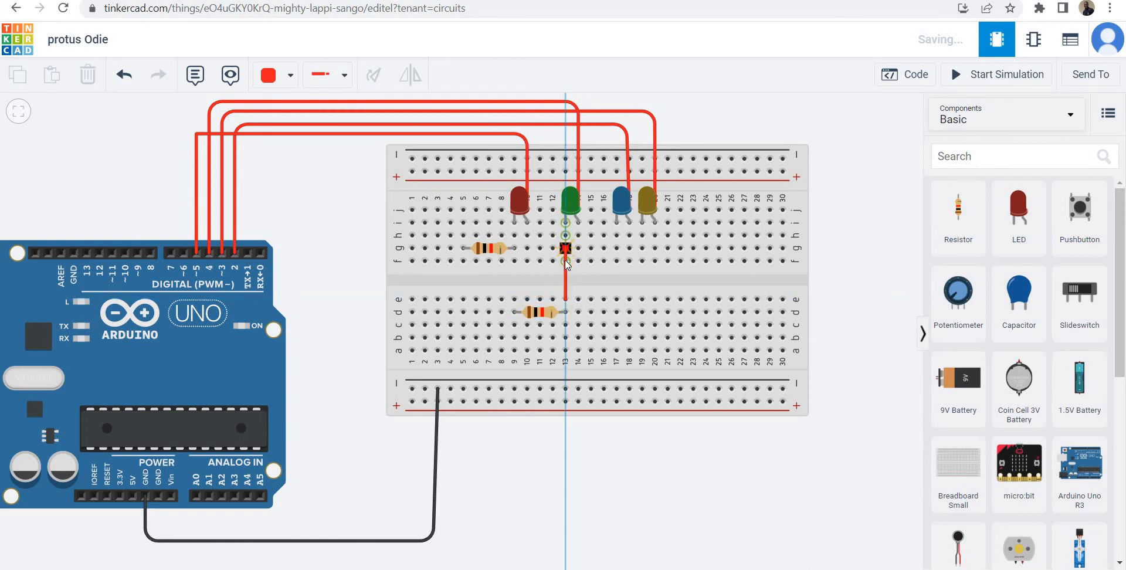
click(565, 261)
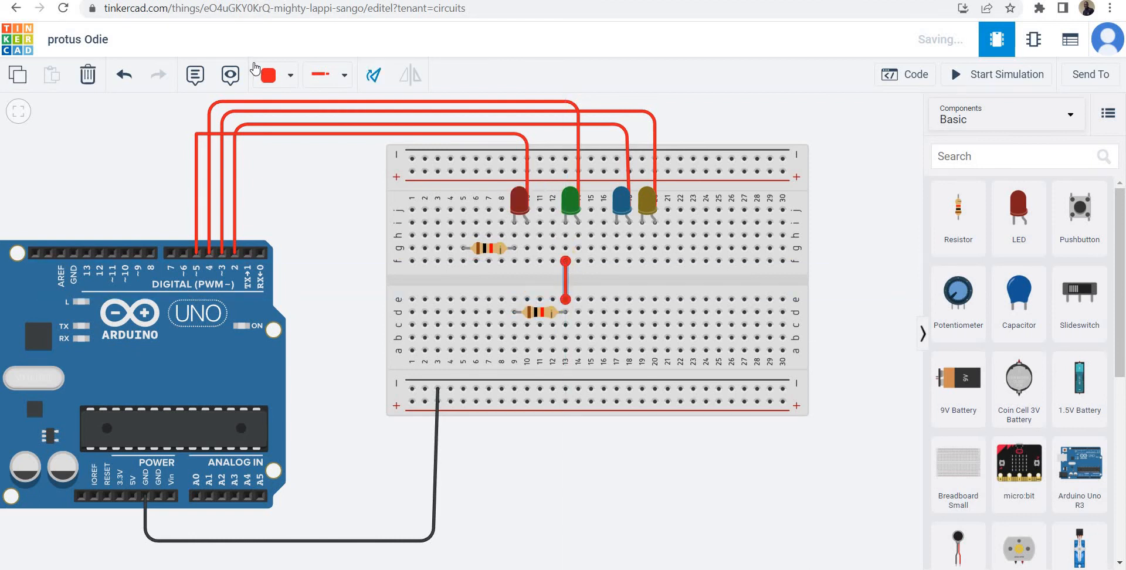
click(279, 76)
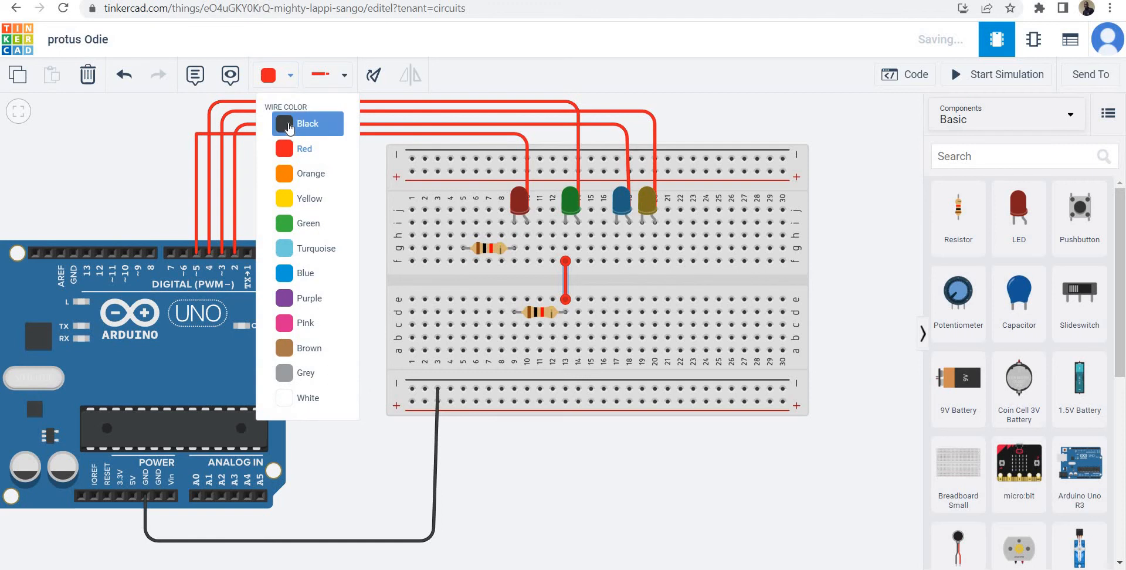
click(284, 117)
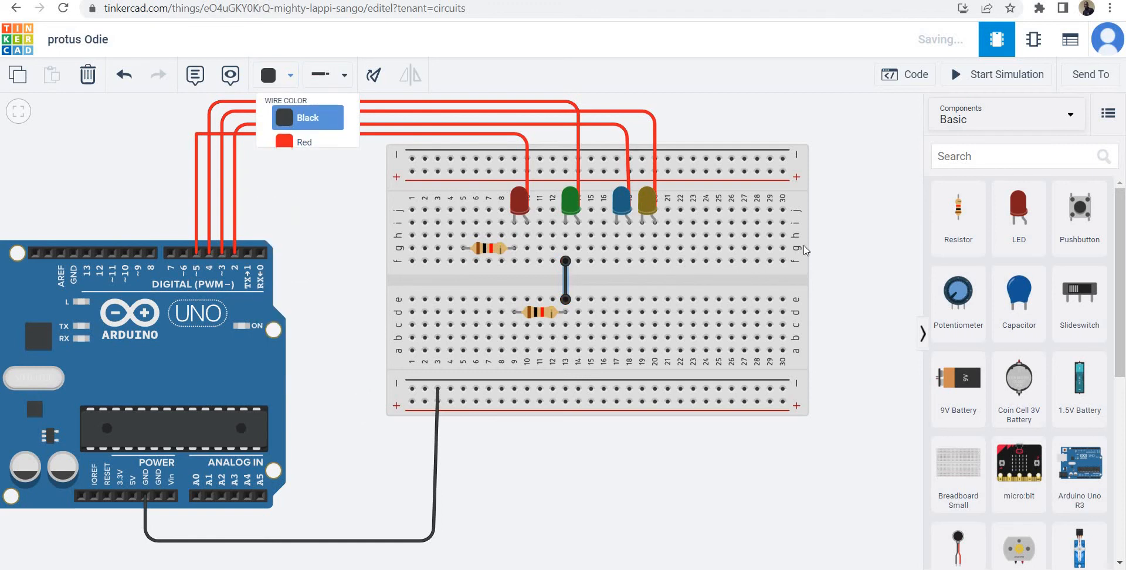
click(847, 222)
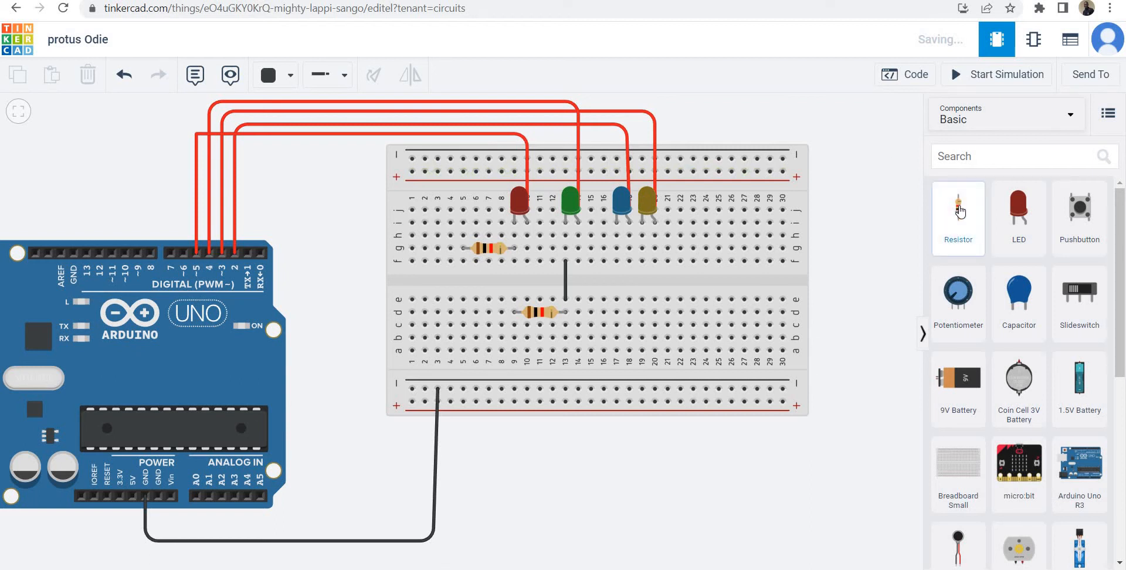
Add a third resistor, rotate it horizontal, and place it in breadboard row c from column 15 to column 19.
drag(959, 212, 643, 337)
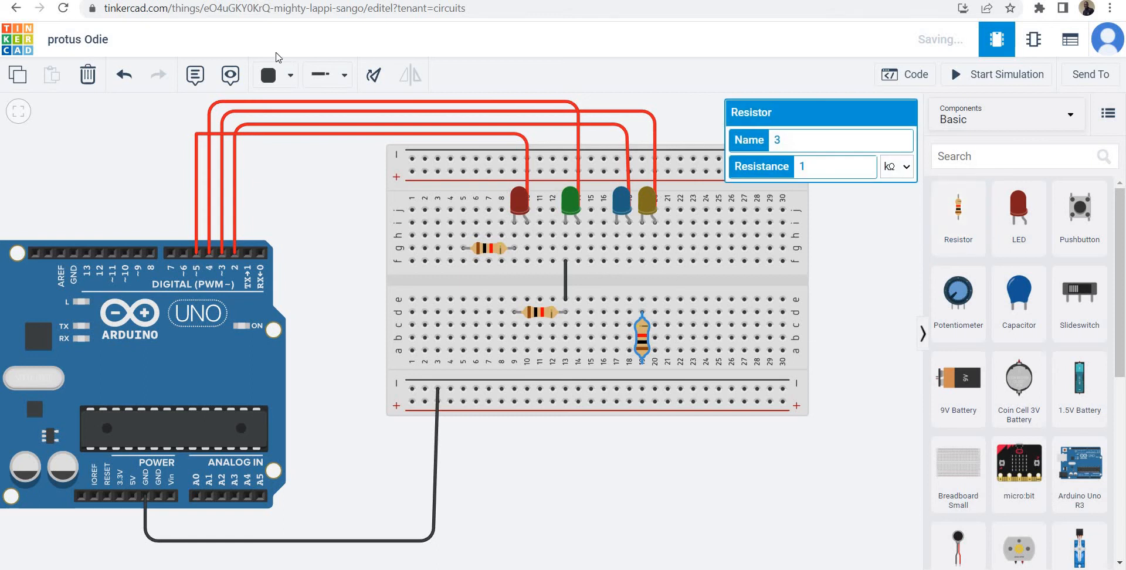
click(368, 81)
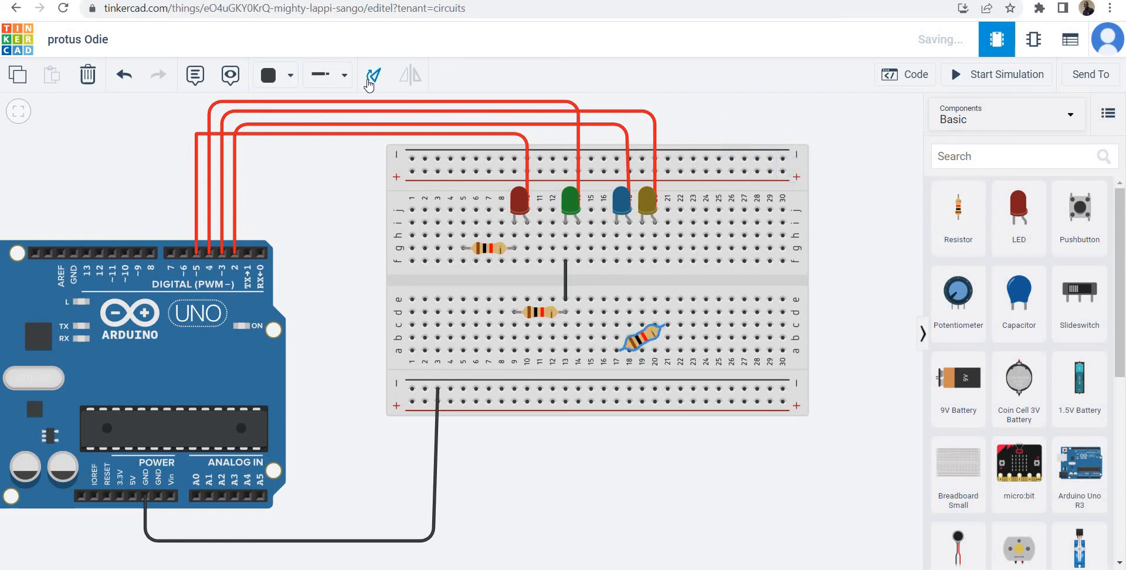
click(368, 82)
mouse_move(625, 329)
mouse_down()
mouse_move(616, 321)
mouse_move(615, 332)
mouse_up()
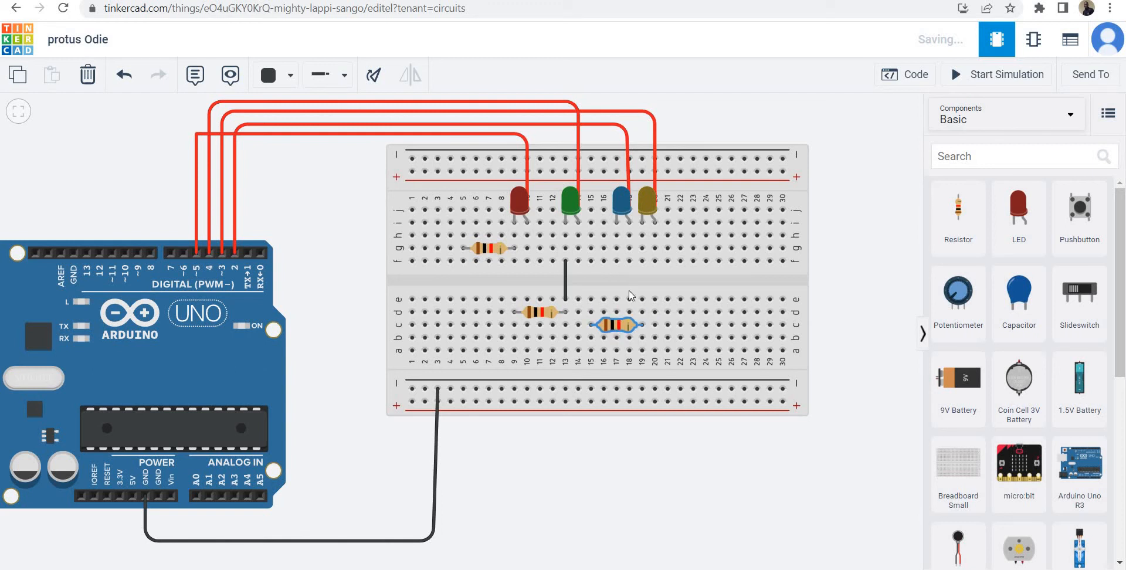
Add black jumper wires from f17 to e17 and from d17 to d19 to link the blue LED to its resistor.
click(616, 262)
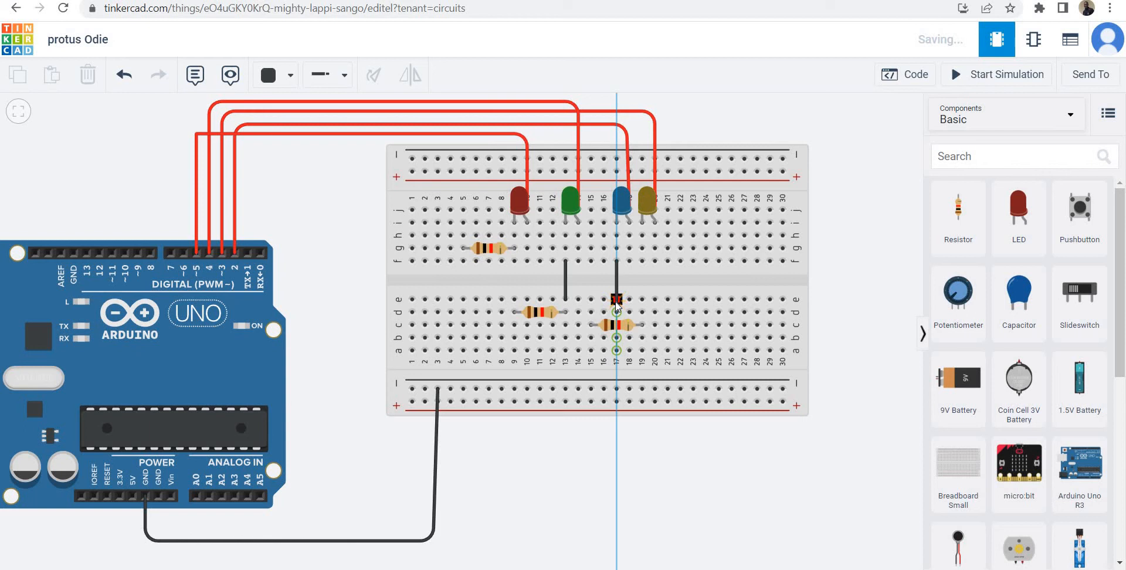
click(616, 312)
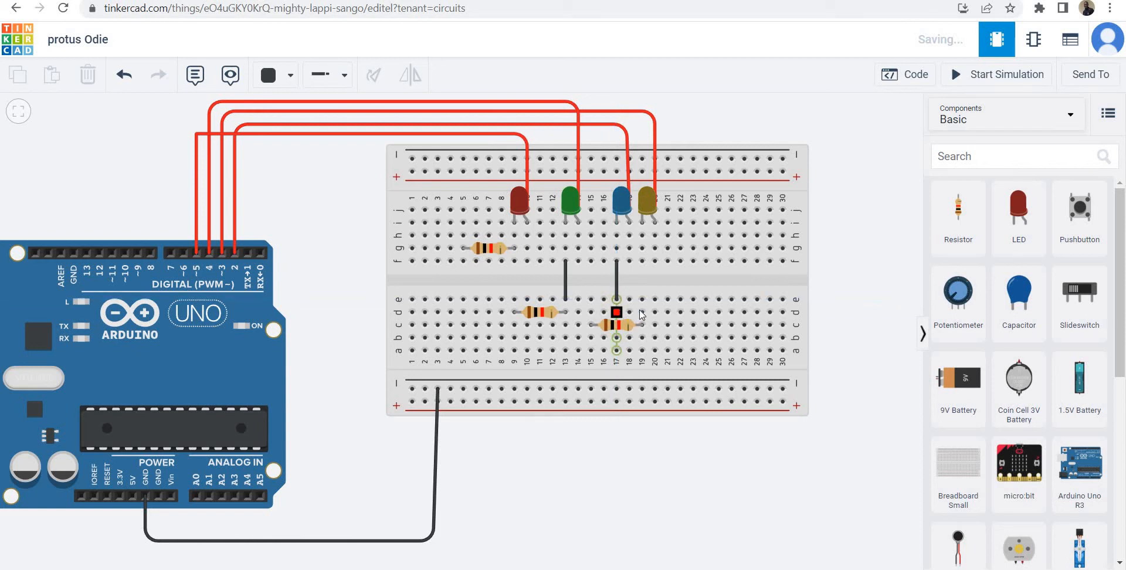
click(642, 312)
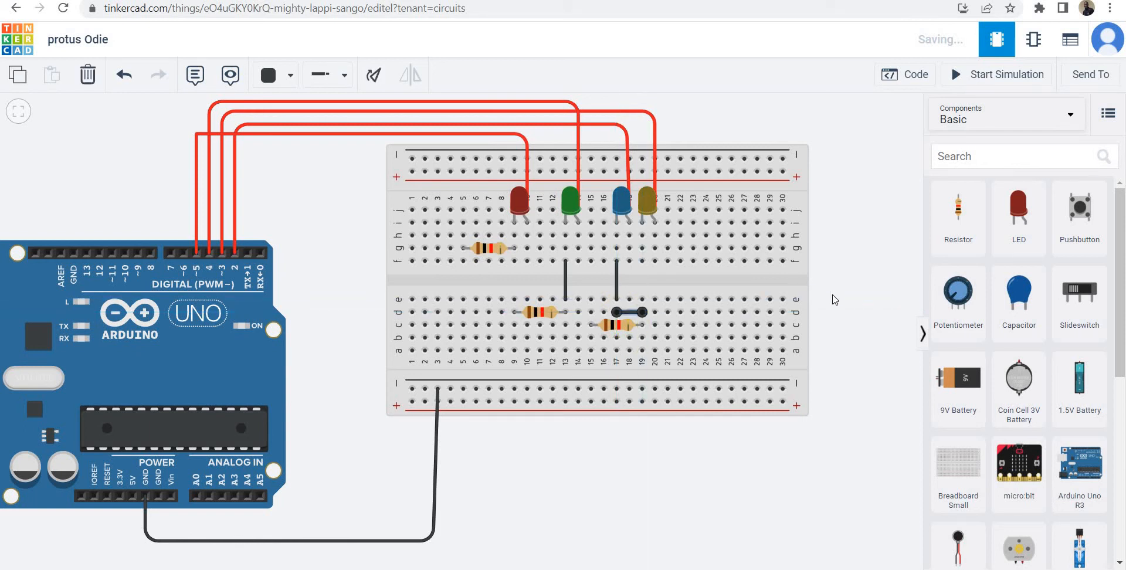
Connect f5 to the lower negative rail with a black wire to ground the red LED's resistor.
click(843, 310)
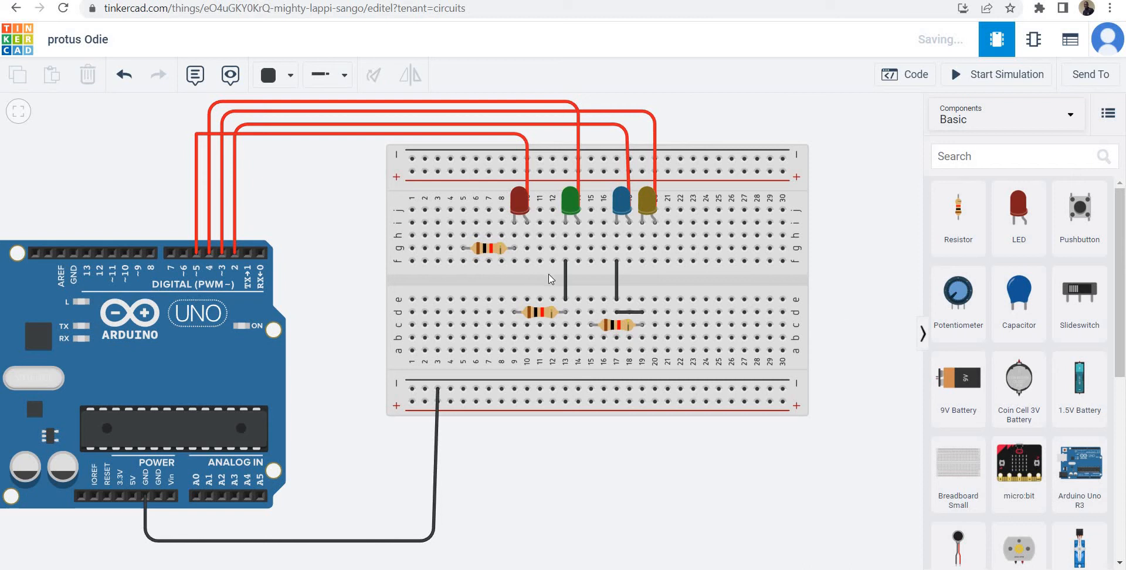
click(464, 260)
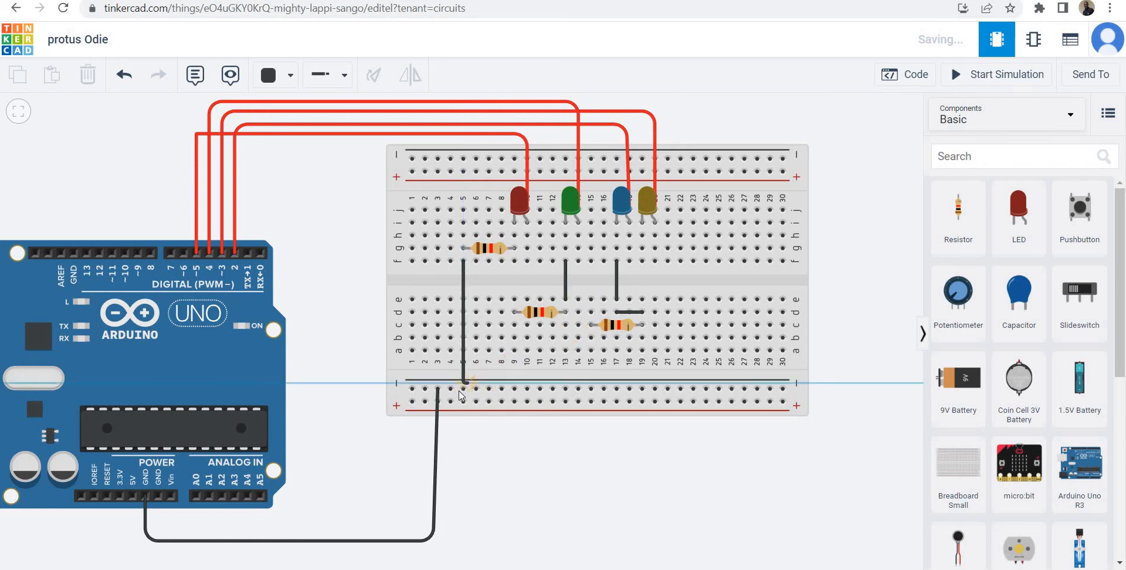
click(463, 386)
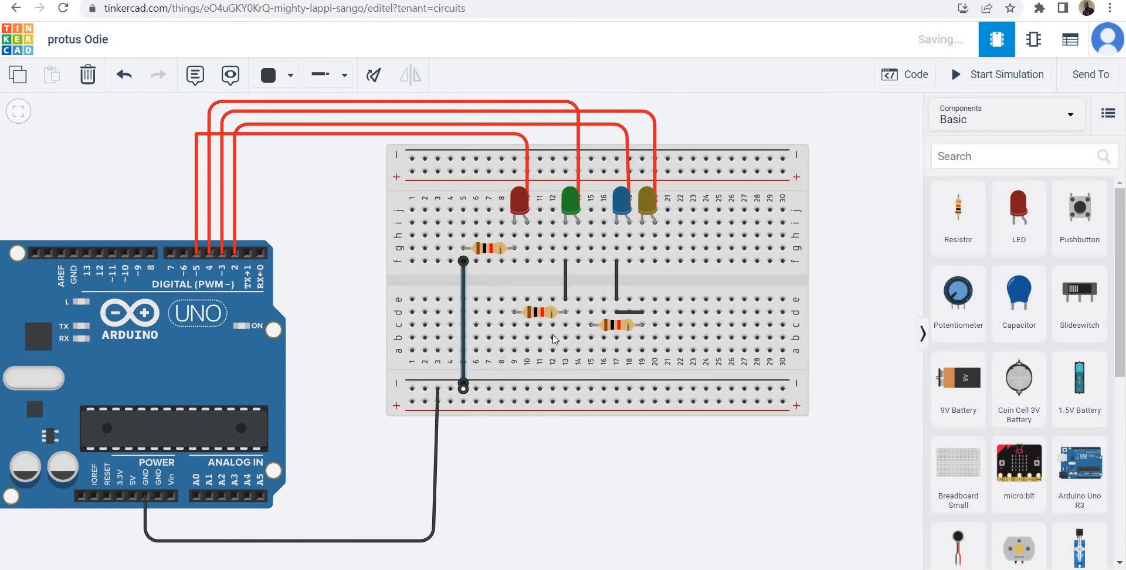
click(619, 463)
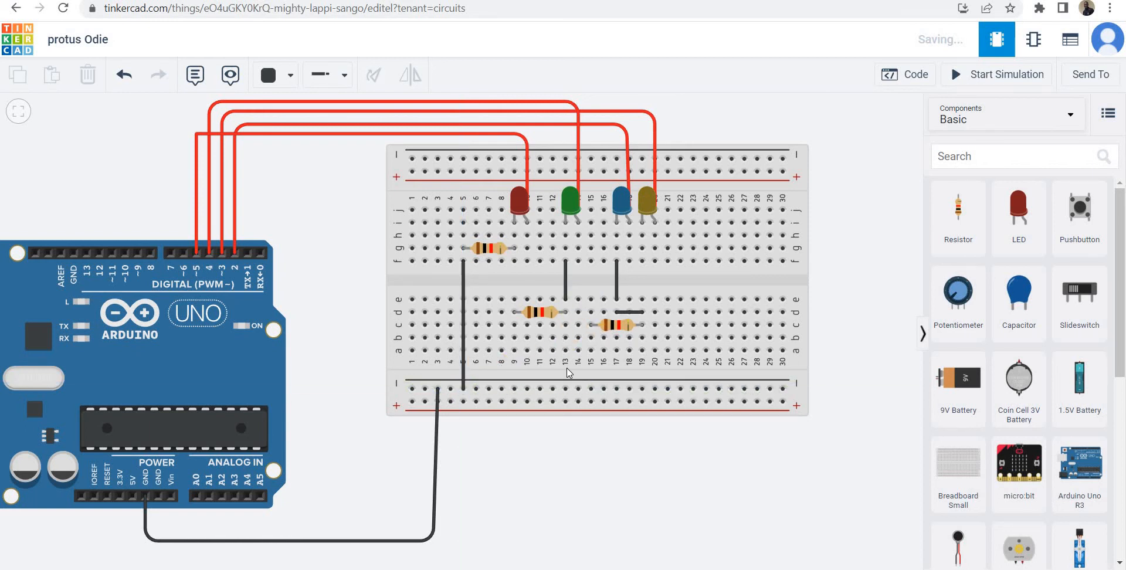
Add black wires from a9 and a15 to the lower negative rail to ground the second and third resistors.
click(515, 351)
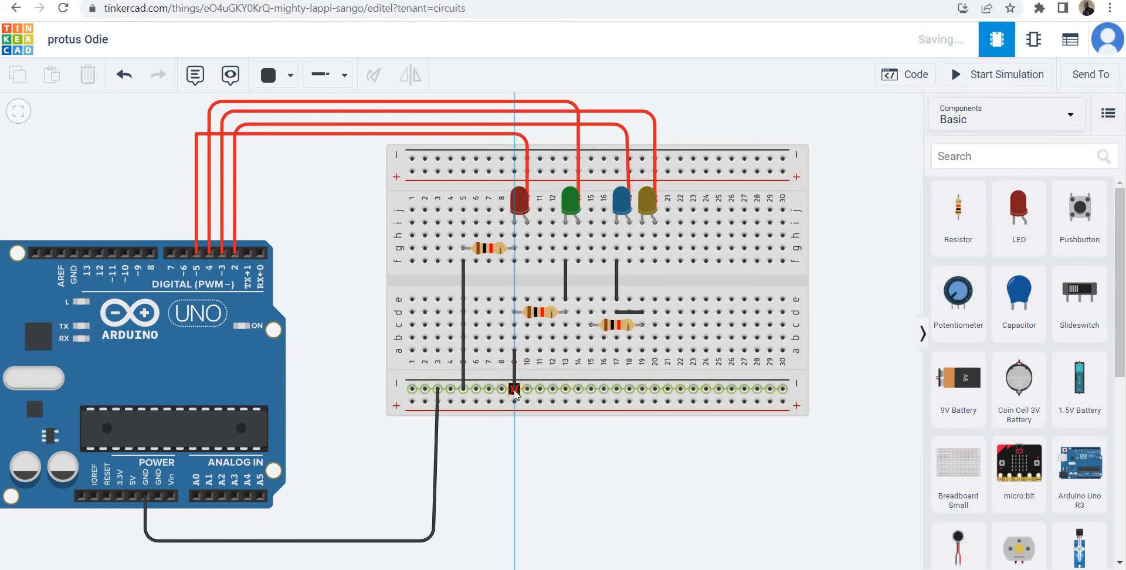
click(515, 388)
click(593, 422)
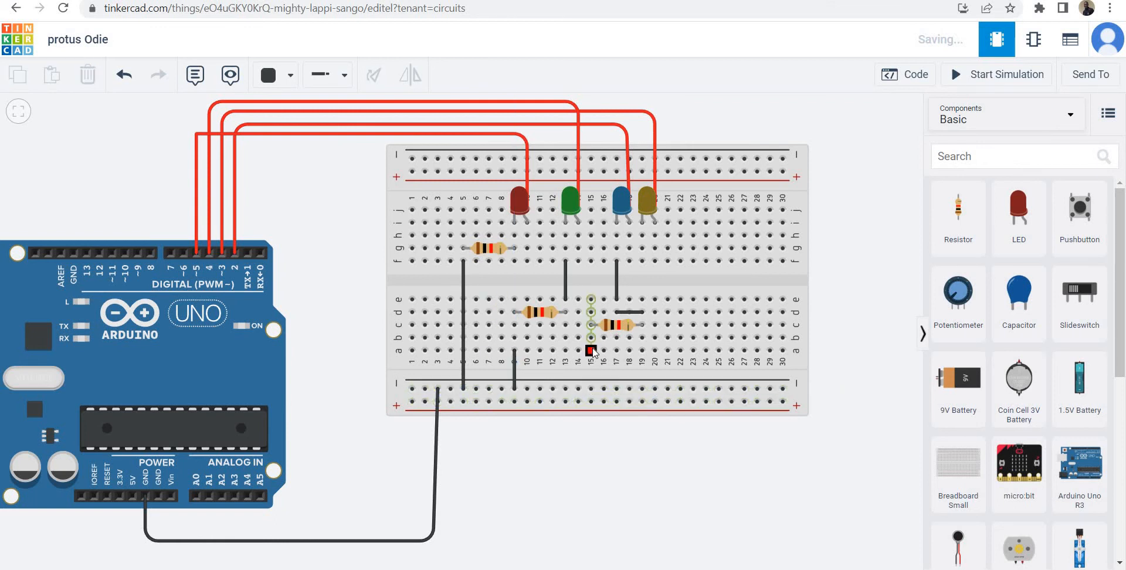
click(591, 351)
click(591, 388)
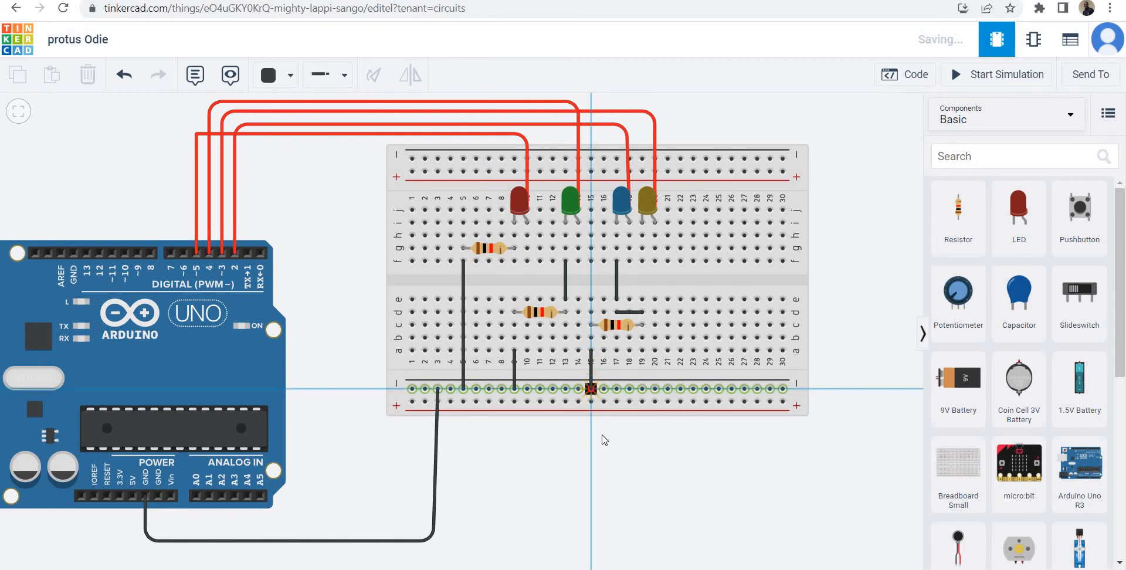
click(611, 472)
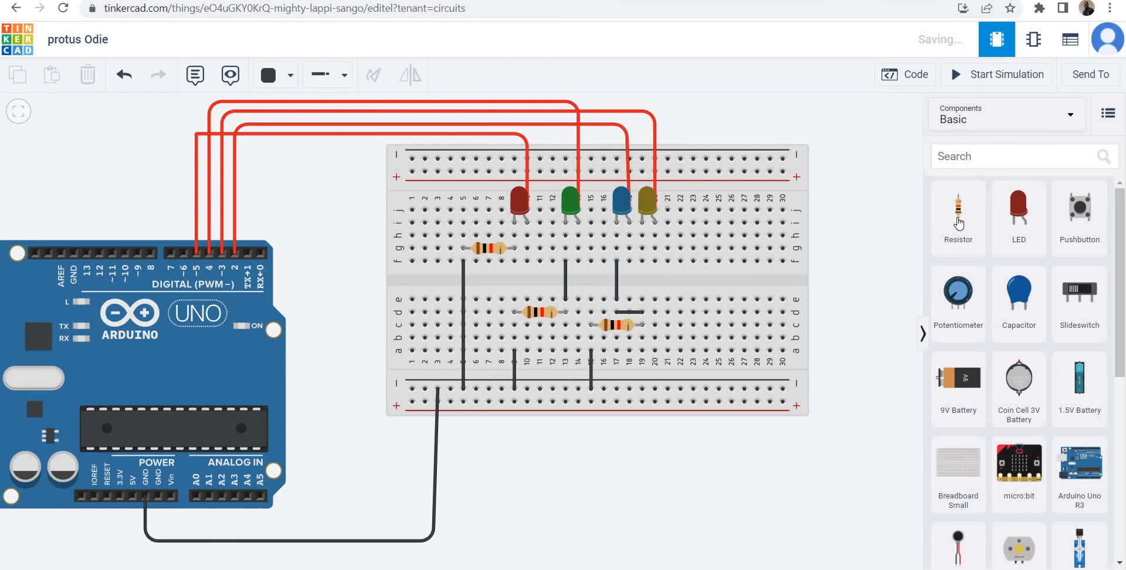
Add a fourth resistor, rotate it horizontal, and place it in breadboard row c from column 21 to column 25.
drag(957, 214, 752, 320)
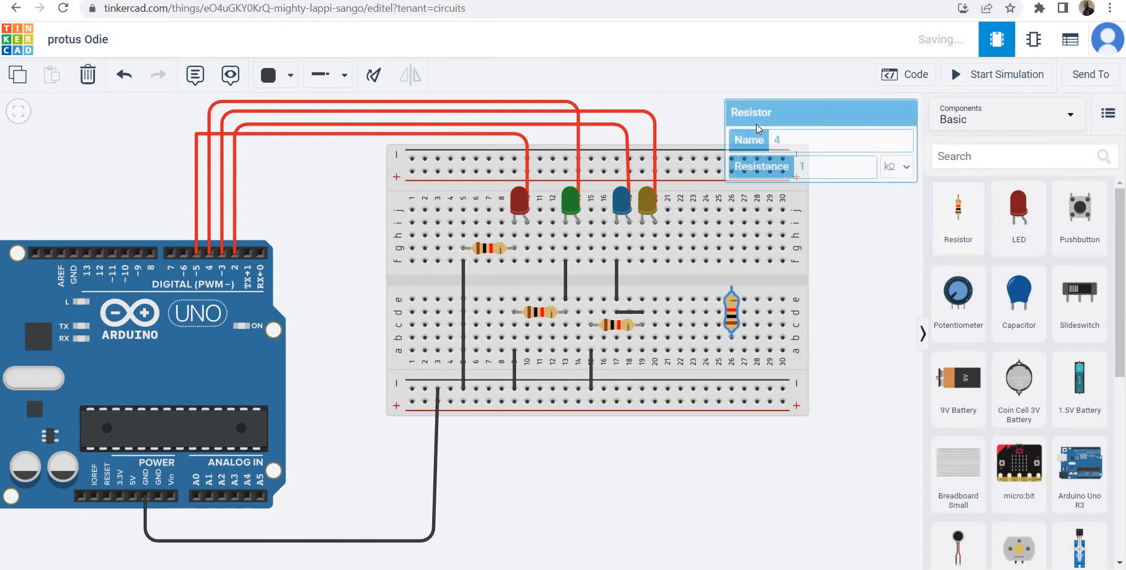
click(369, 77)
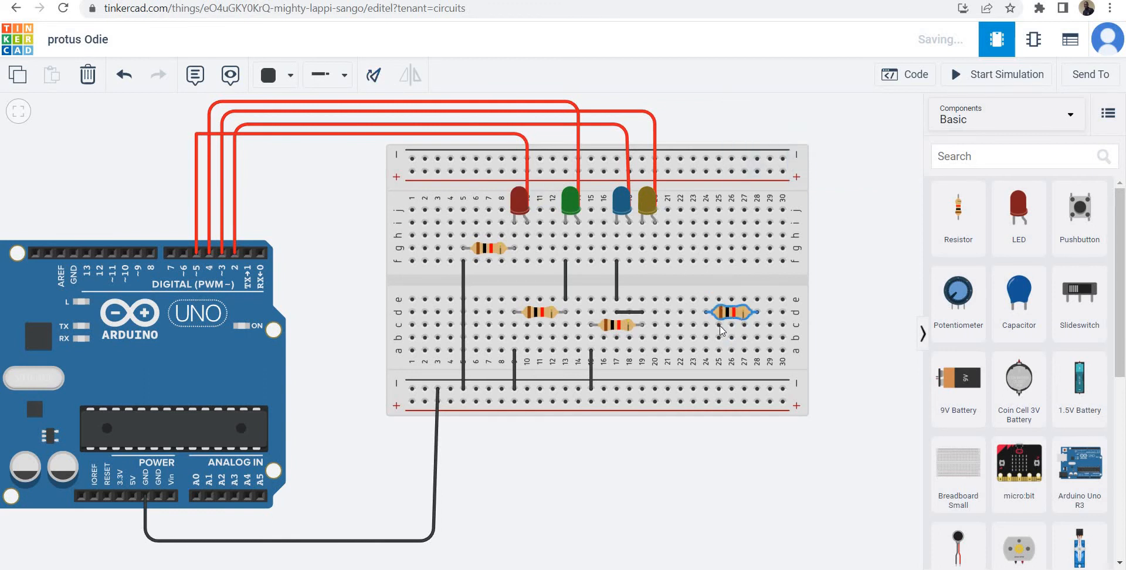
drag(720, 330, 721, 331)
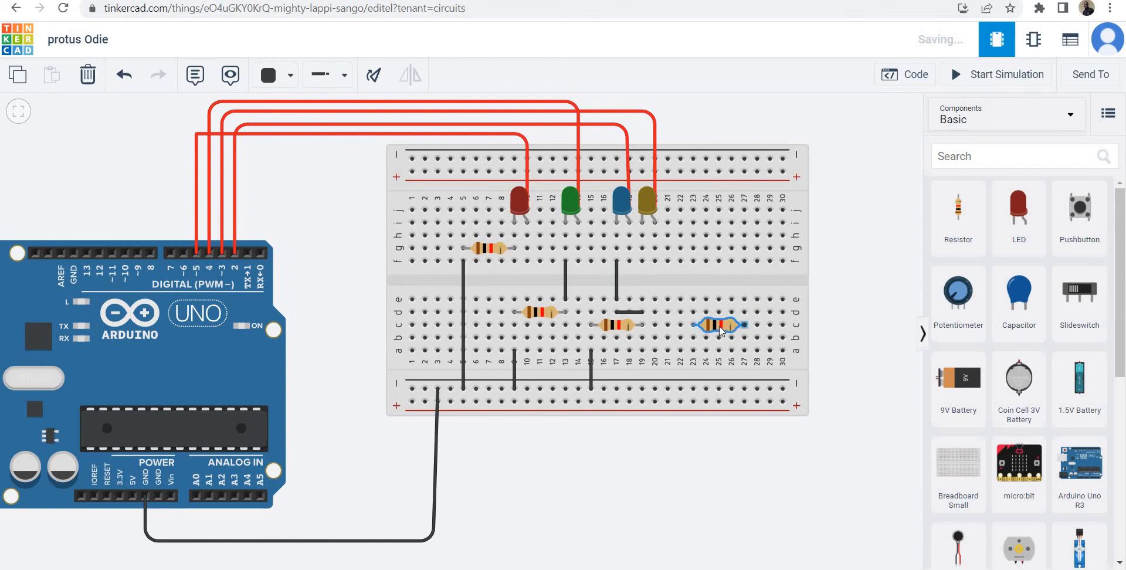
drag(694, 330, 693, 330)
Add black jumper wires from f20 to f21 and from f21 to e21 to link the yellow LED to its resistor.
click(655, 261)
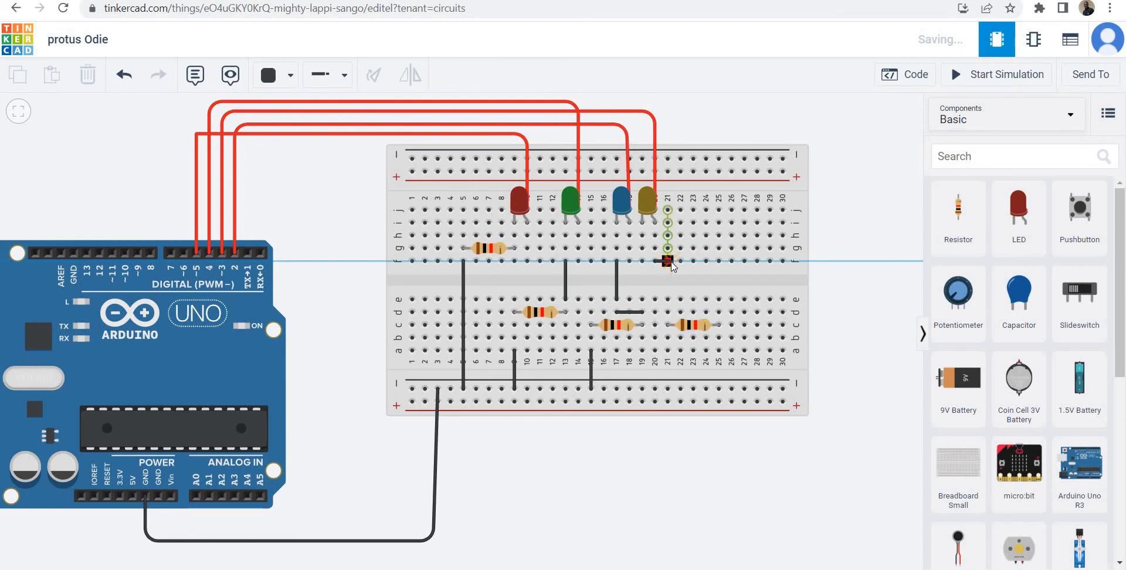
click(669, 262)
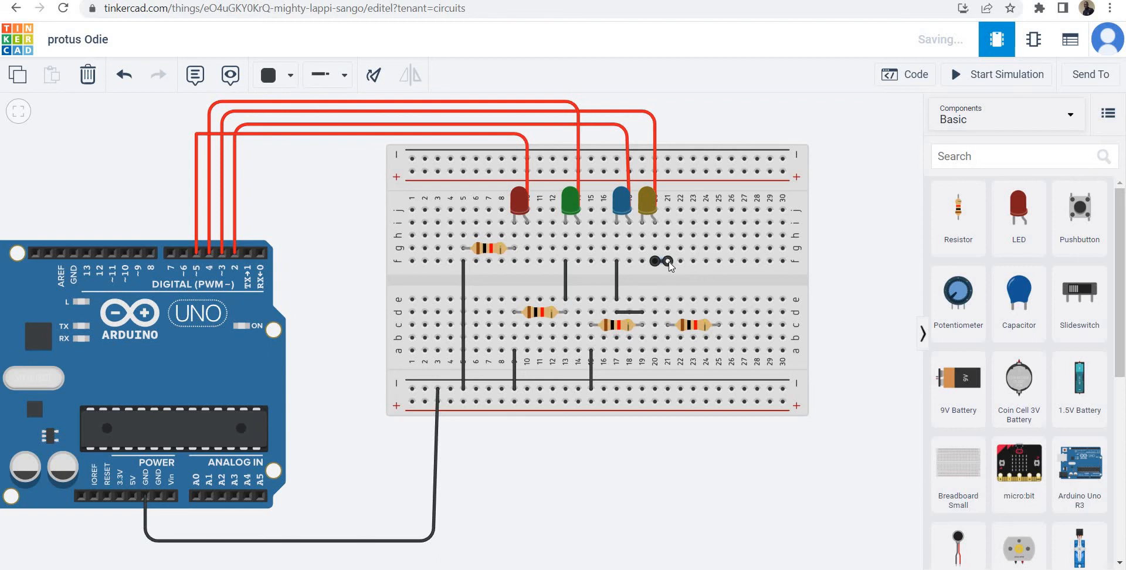
click(668, 262)
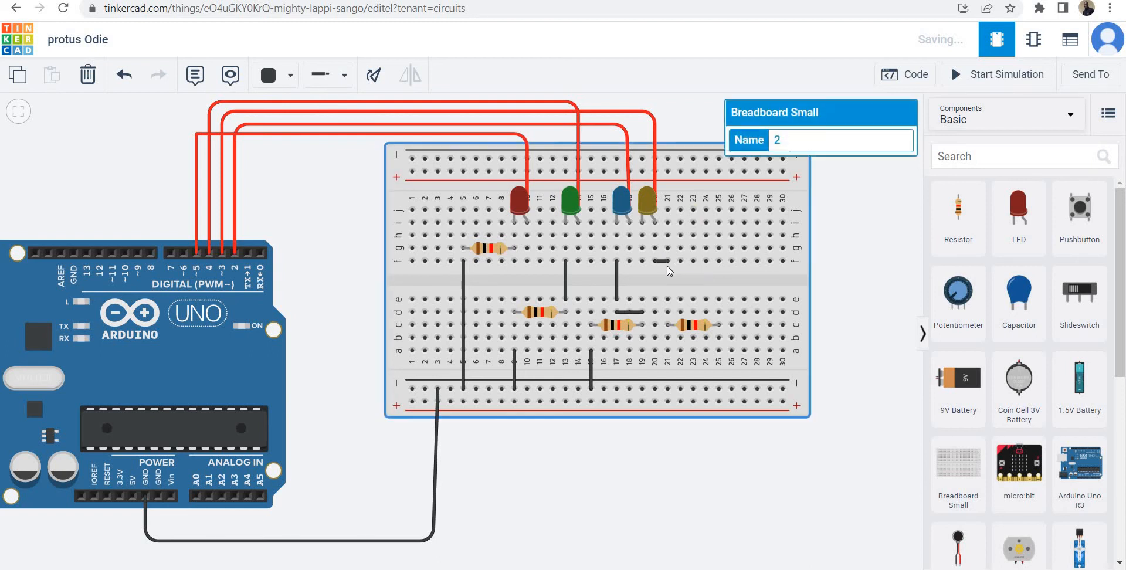
drag(670, 264, 668, 300)
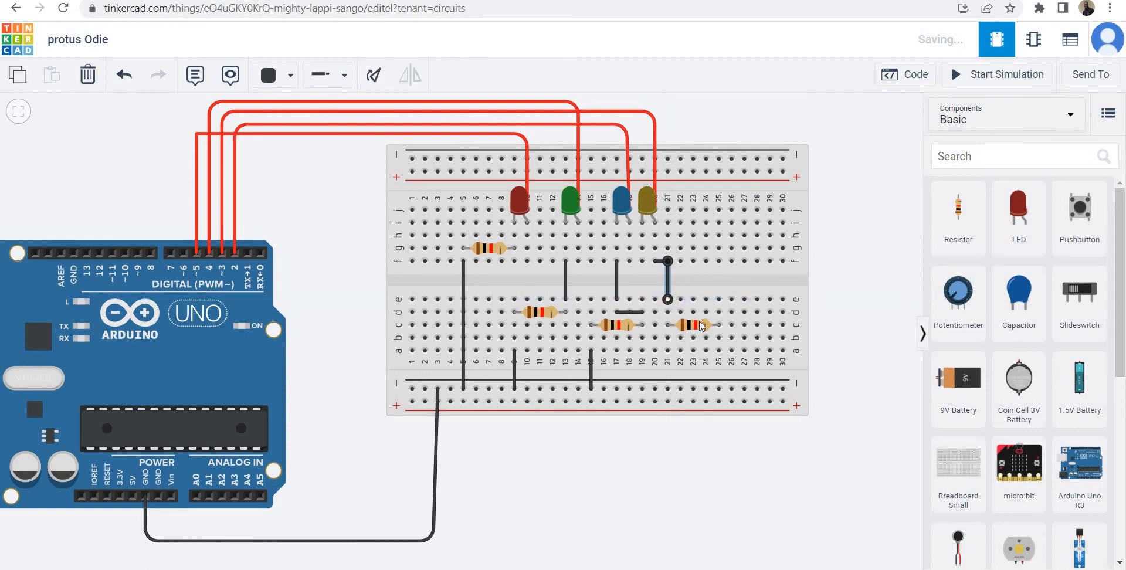
Connect b25 to the lower negative rail with a black wire to ground the fourth resistor.
click(720, 341)
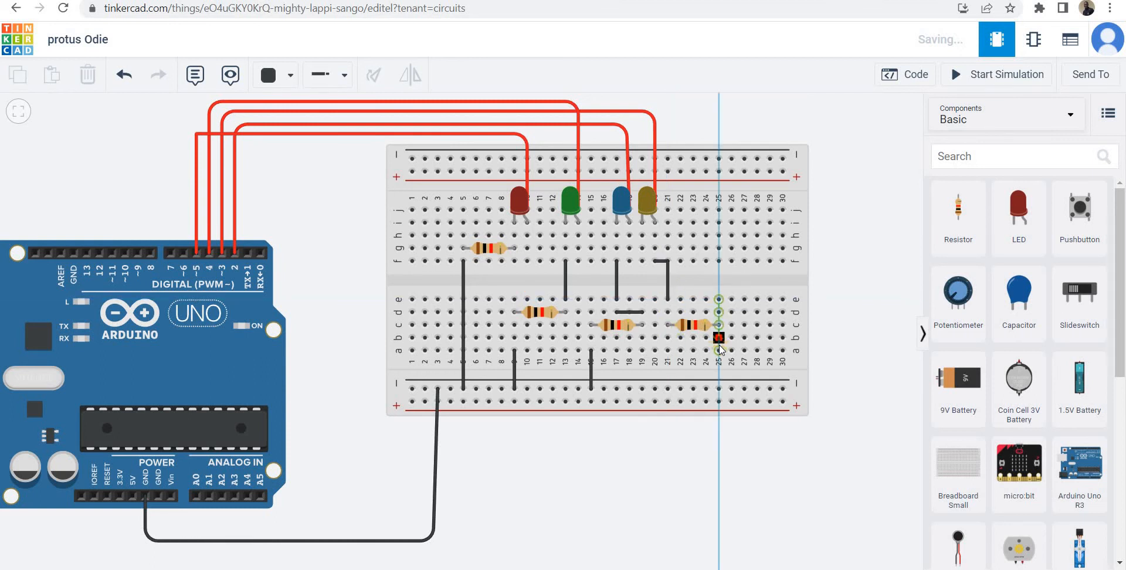
click(718, 388)
click(859, 316)
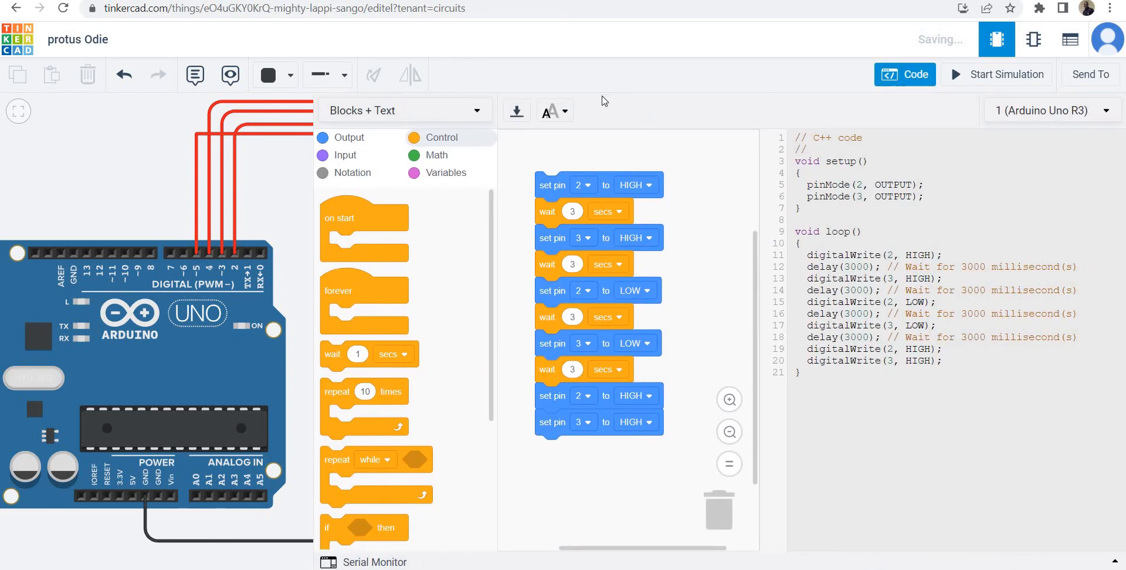
Switch the code editor to Blocks mode and delete the whole existing block stack.
click(475, 112)
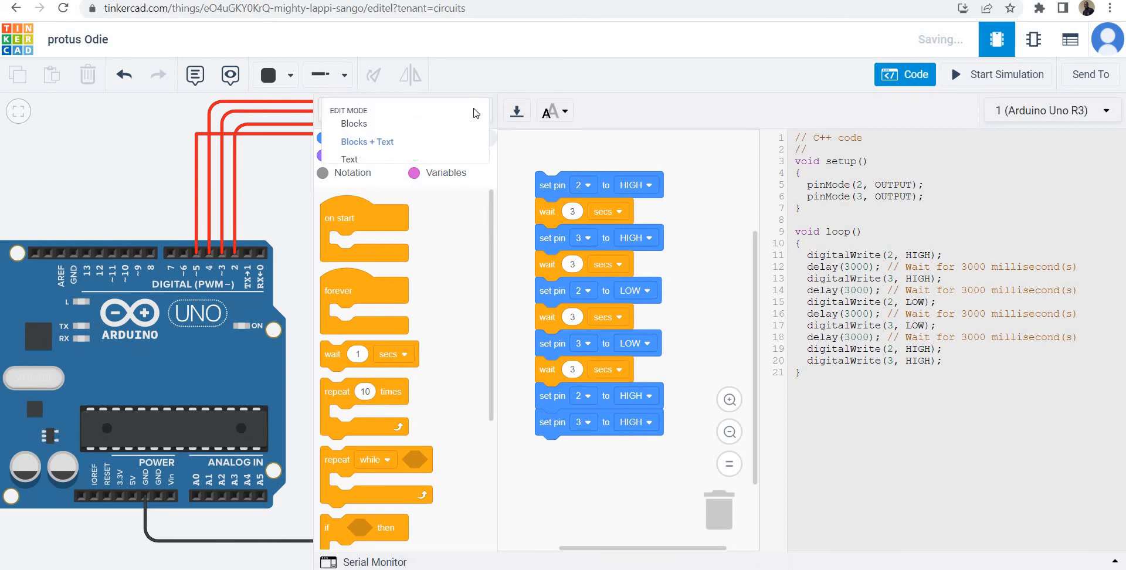
click(457, 123)
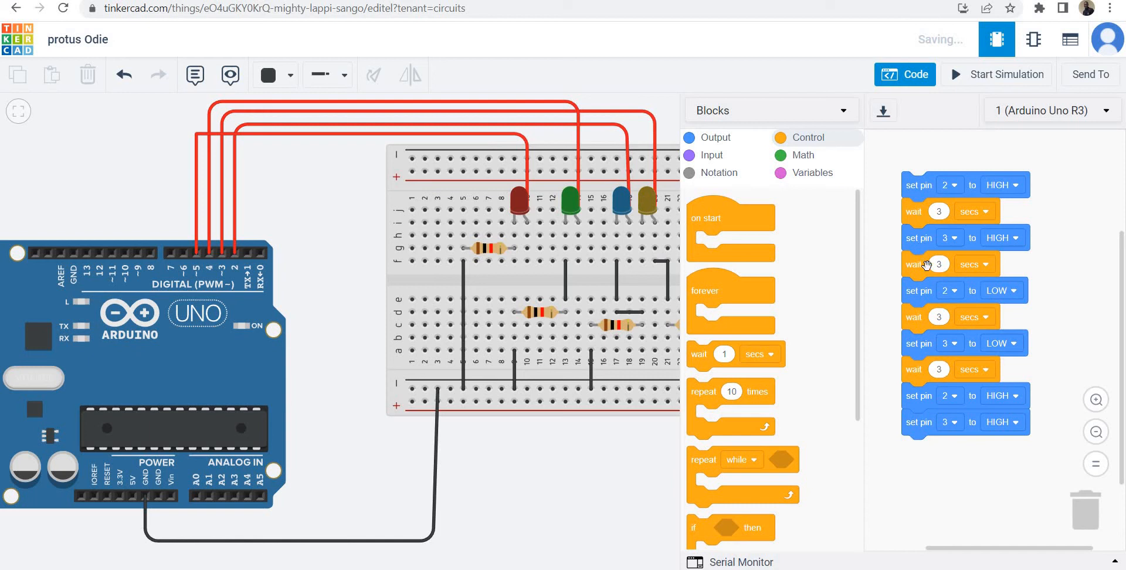
drag(913, 194, 1092, 519)
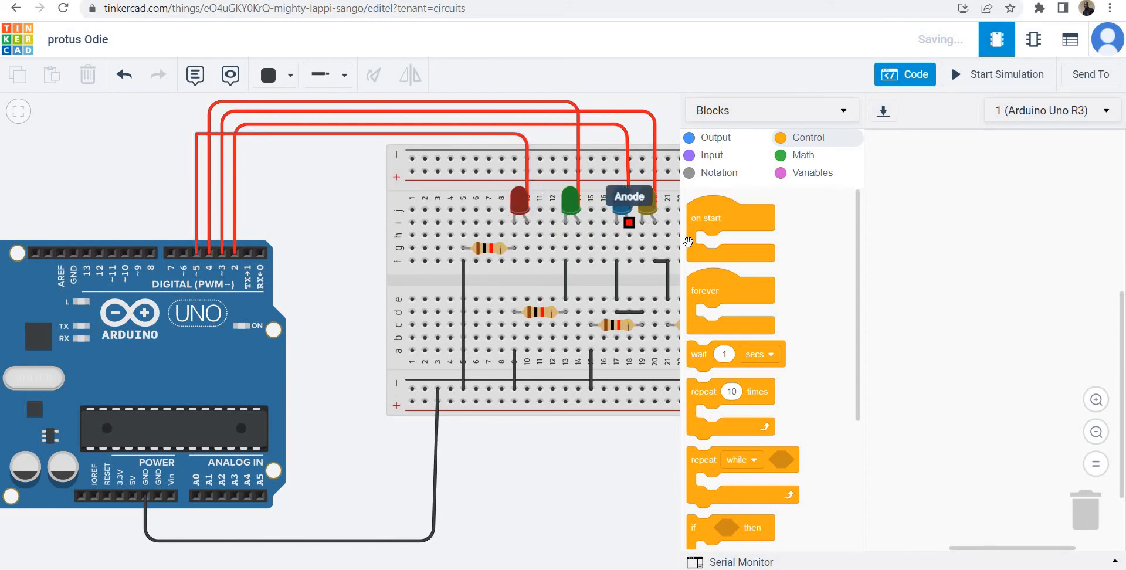
Add two stacked digital output blocks that set pin 2 and pin 3 to HIGH.
click(719, 142)
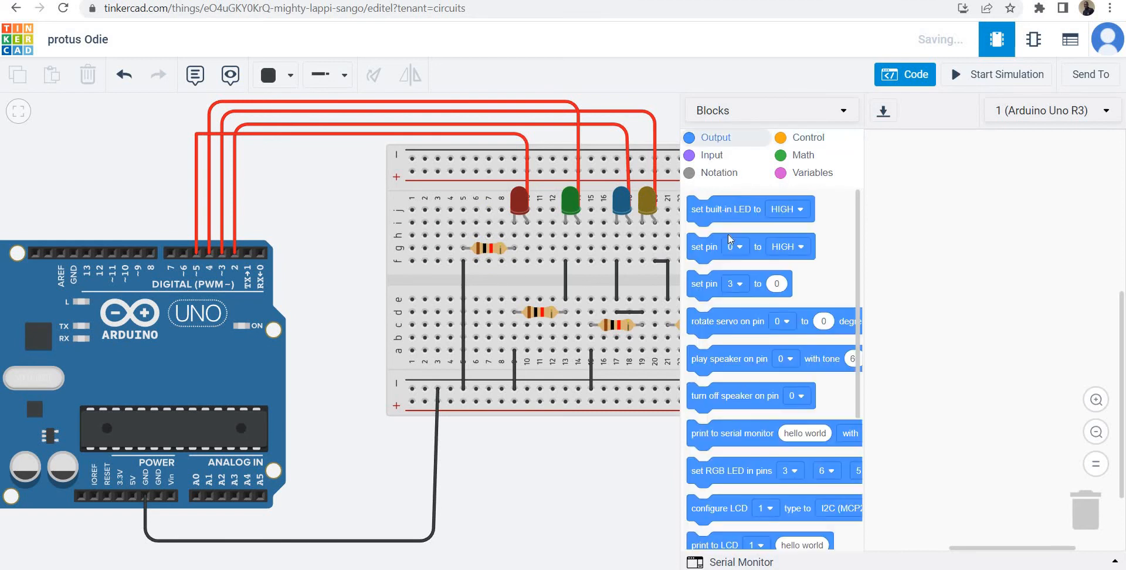
drag(706, 256, 919, 210)
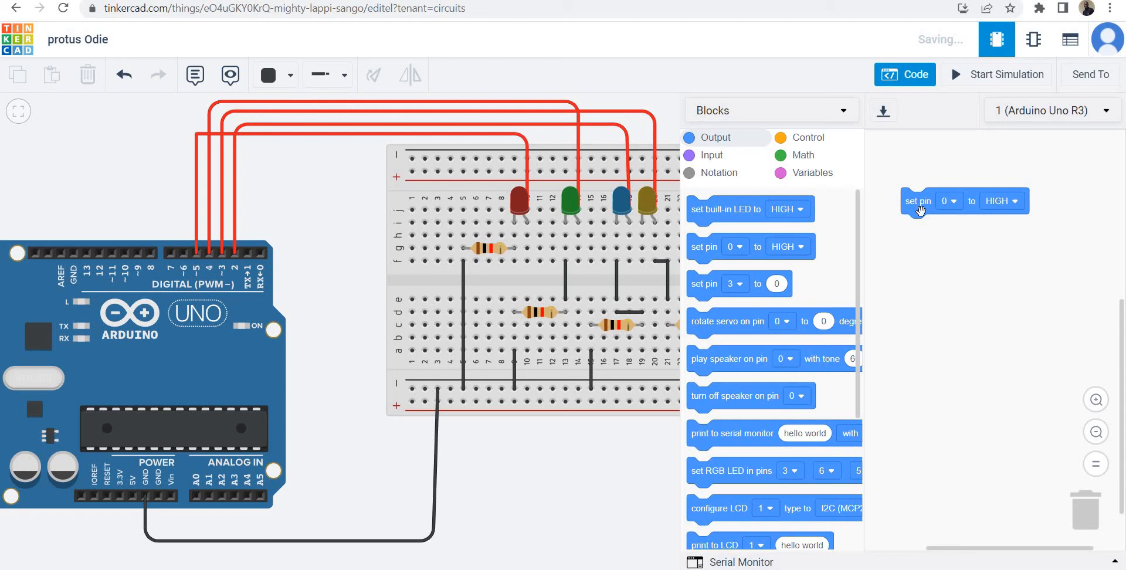
click(950, 202)
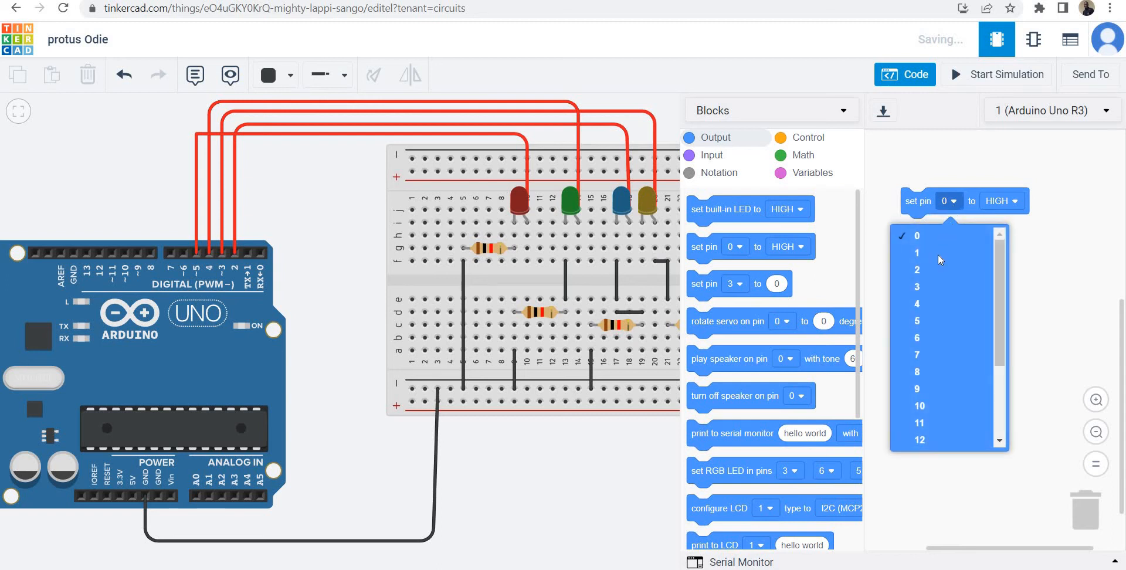
click(935, 271)
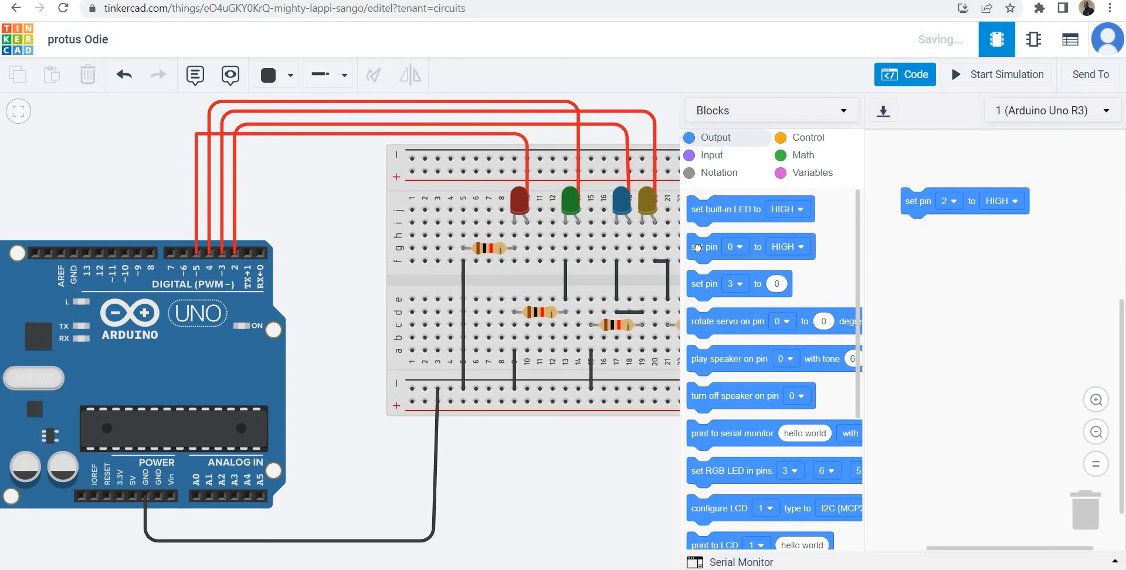
drag(795, 250, 930, 226)
click(948, 227)
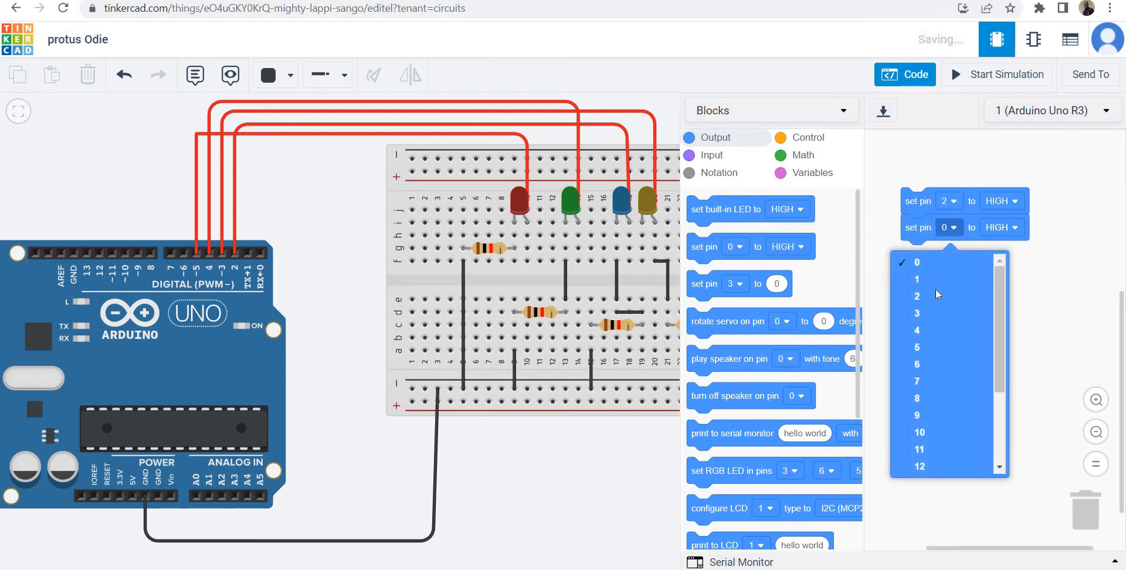
click(930, 317)
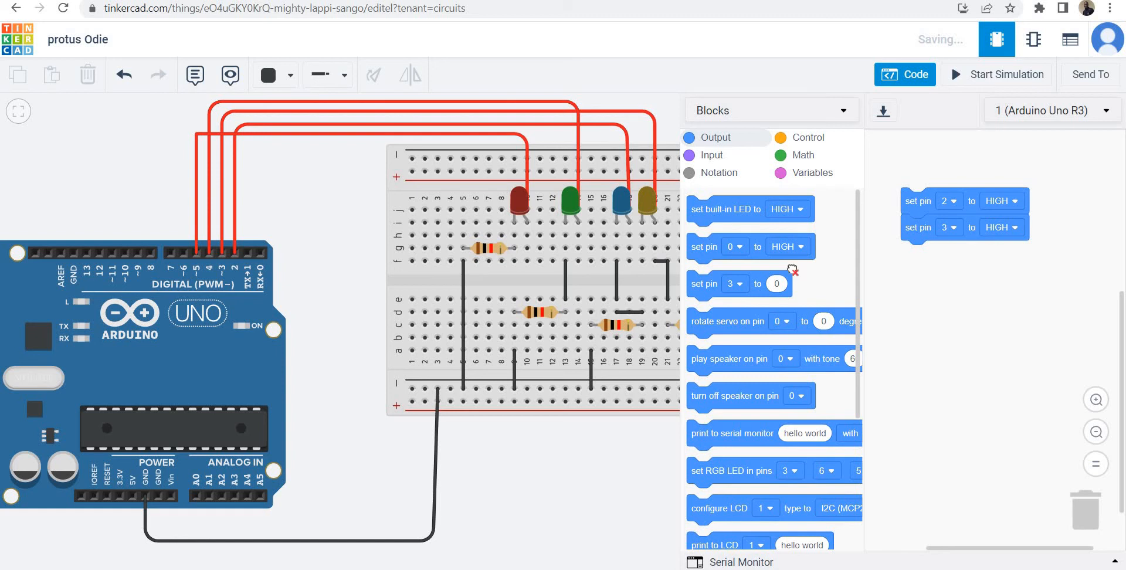
Append two more output blocks that set pin 4 and pin 5 to HIGH.
drag(705, 245, 915, 252)
click(947, 258)
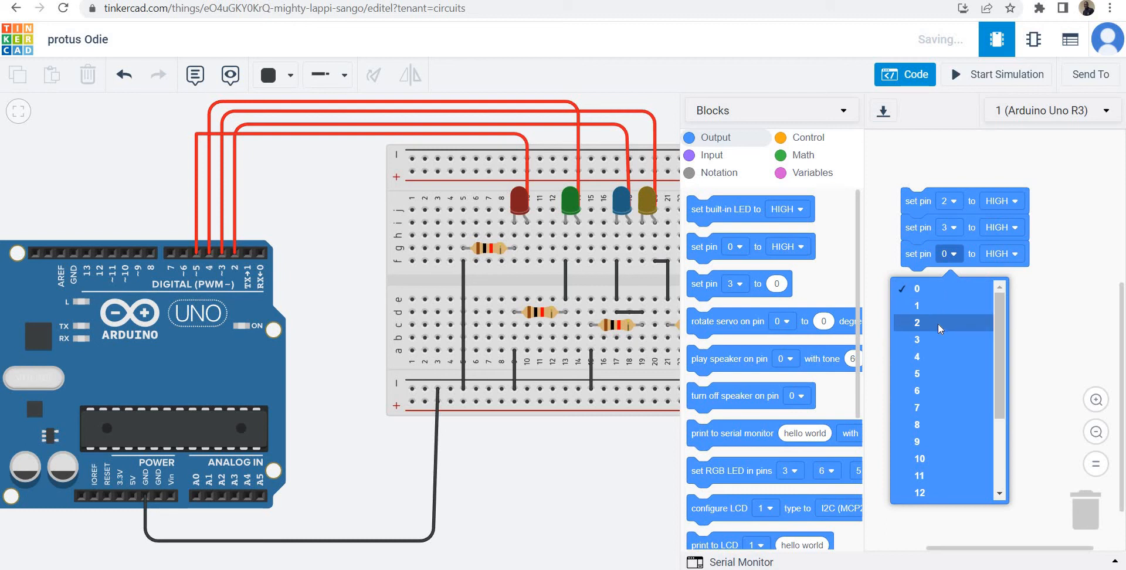
click(931, 357)
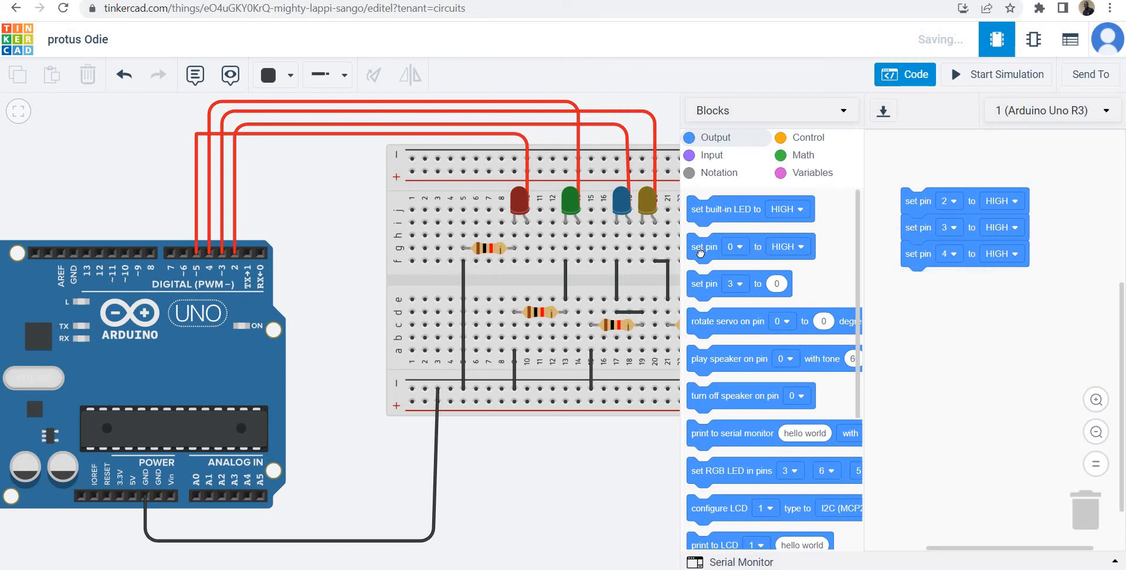
drag(909, 341, 914, 288)
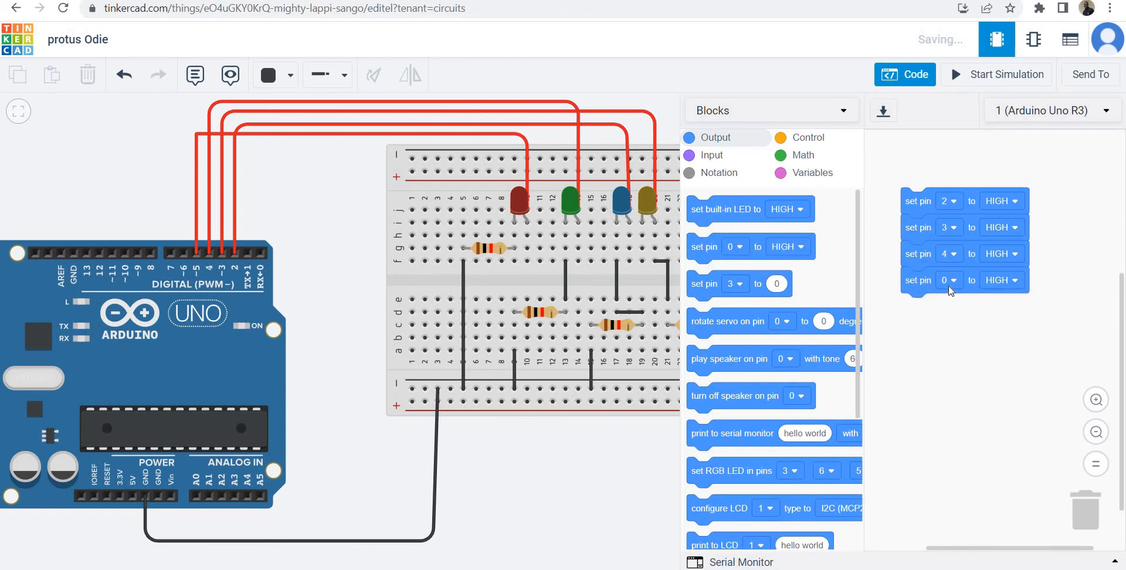
click(949, 281)
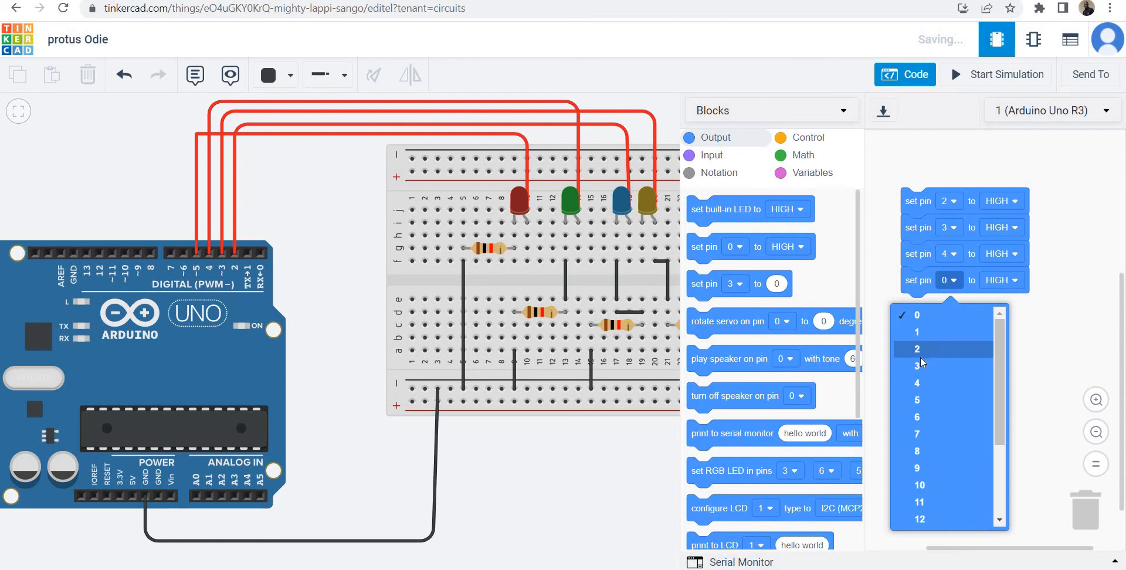
click(916, 400)
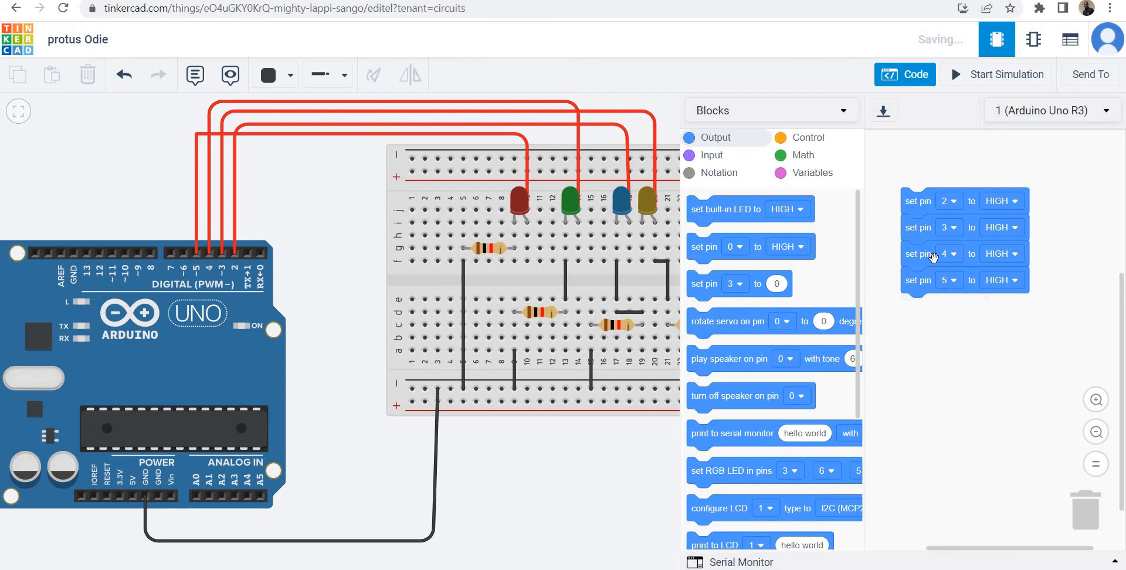
Run the simulation to check whether all four LEDs light, stop it, and hide the code editor.
click(982, 79)
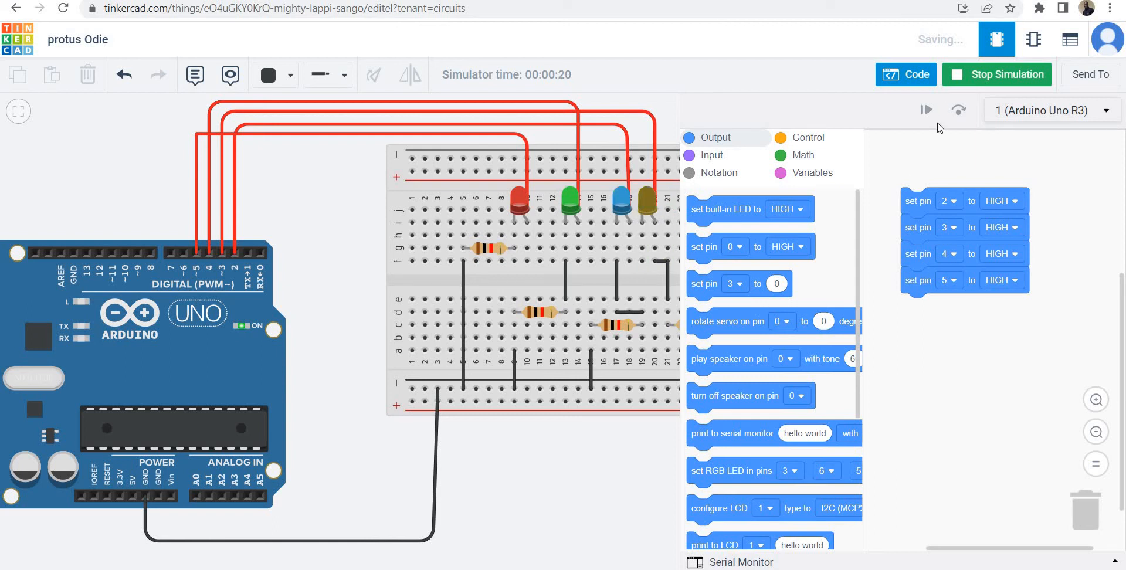
click(982, 78)
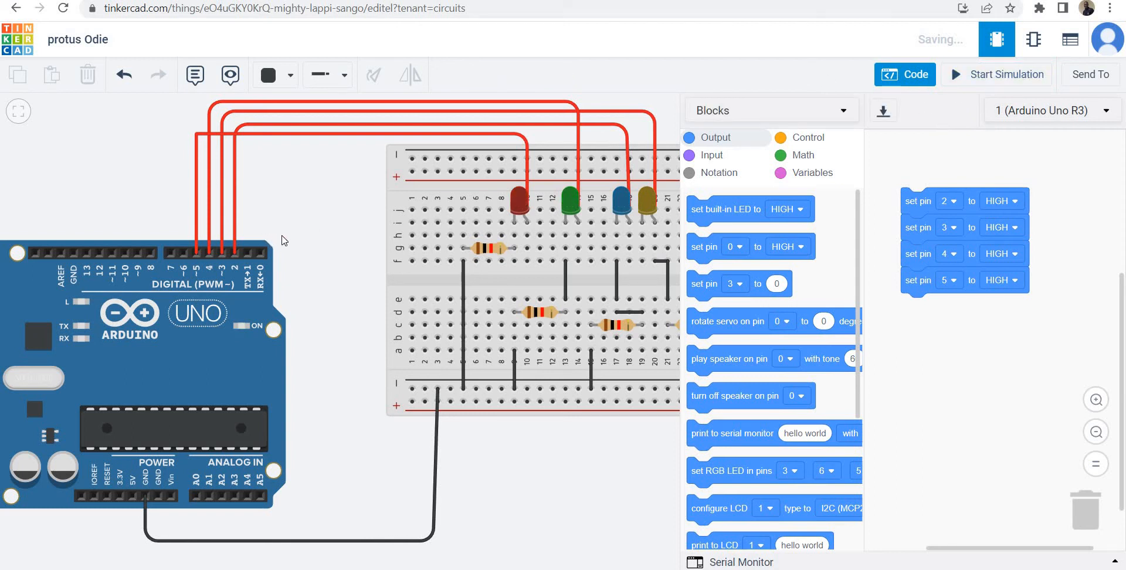
click(905, 75)
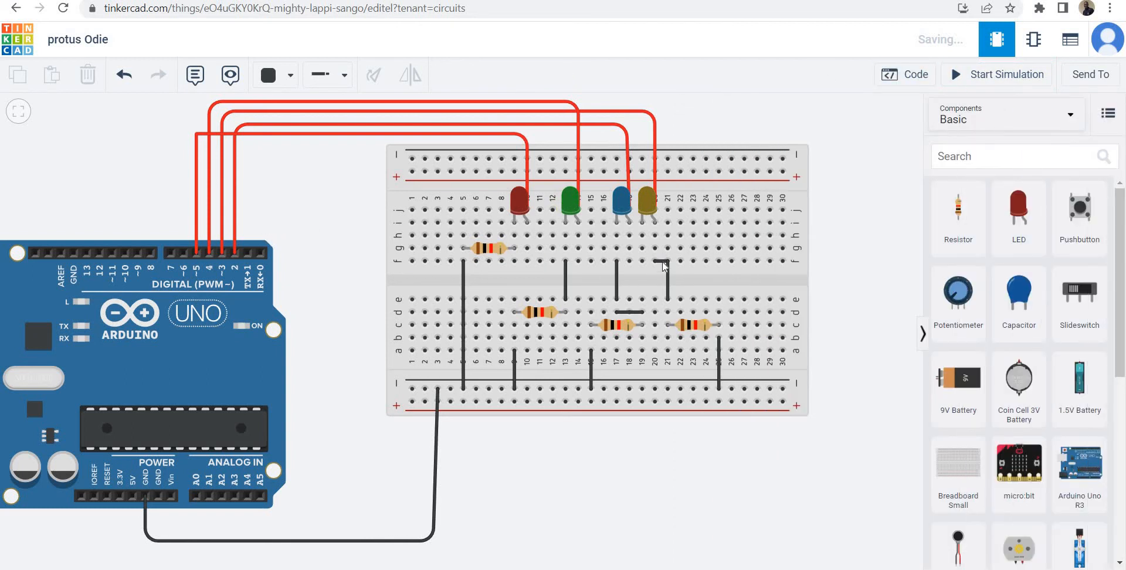
click(656, 260)
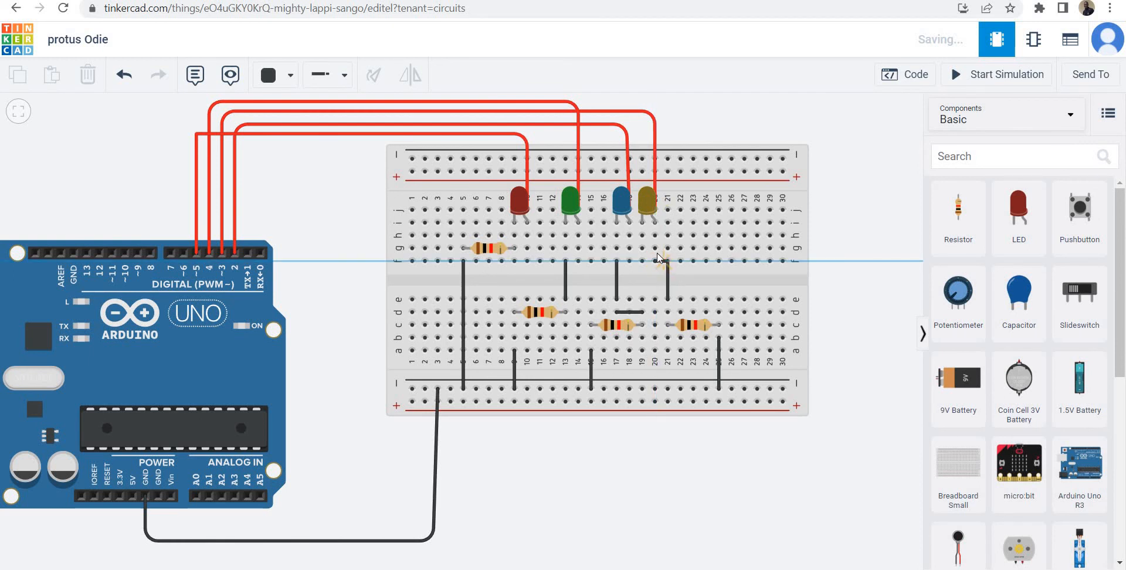
click(585, 241)
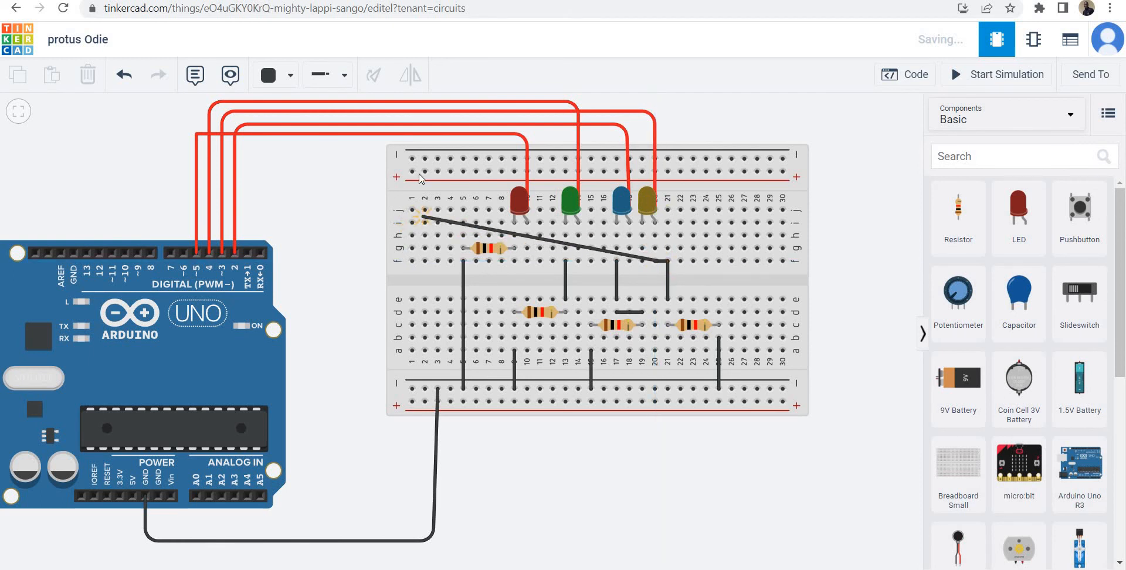
click(124, 75)
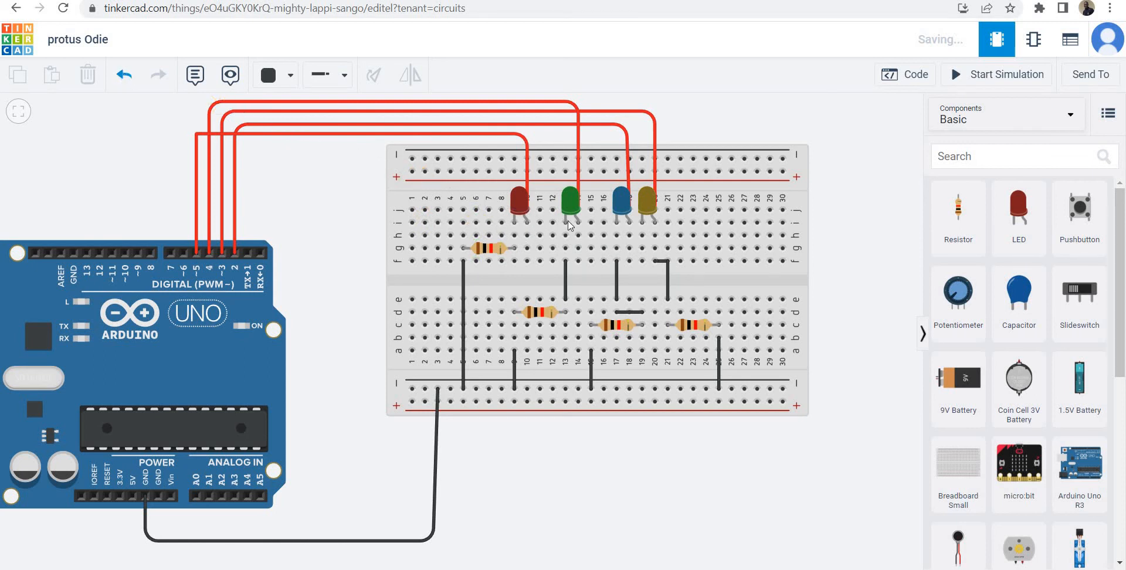
Replace the short jumper below the yellow LED with a wire from column 21 to column 19 in row g.
click(663, 264)
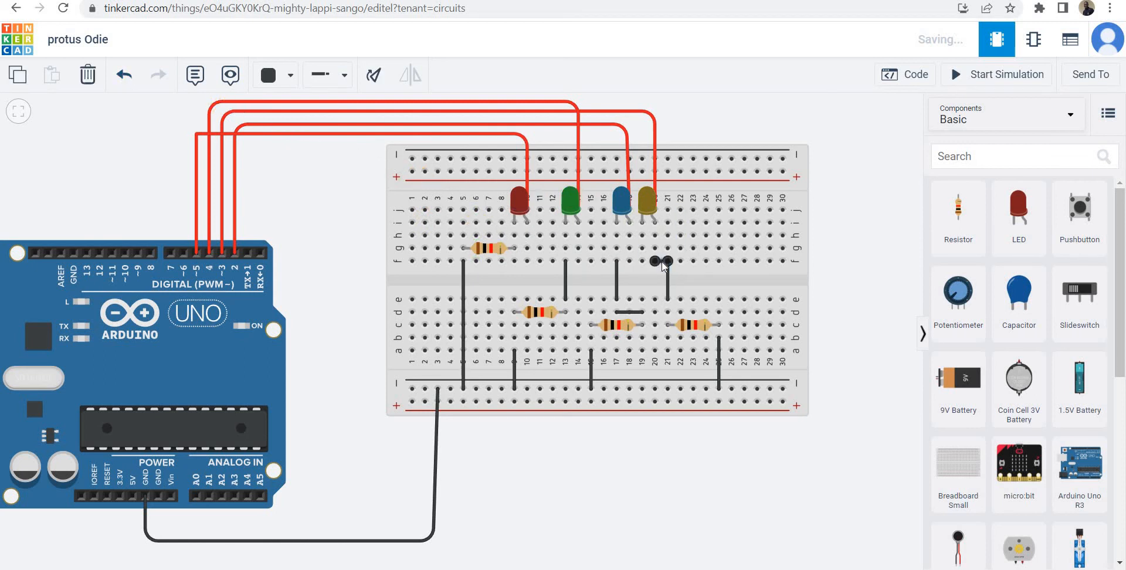
key(Delete)
click(667, 248)
click(642, 248)
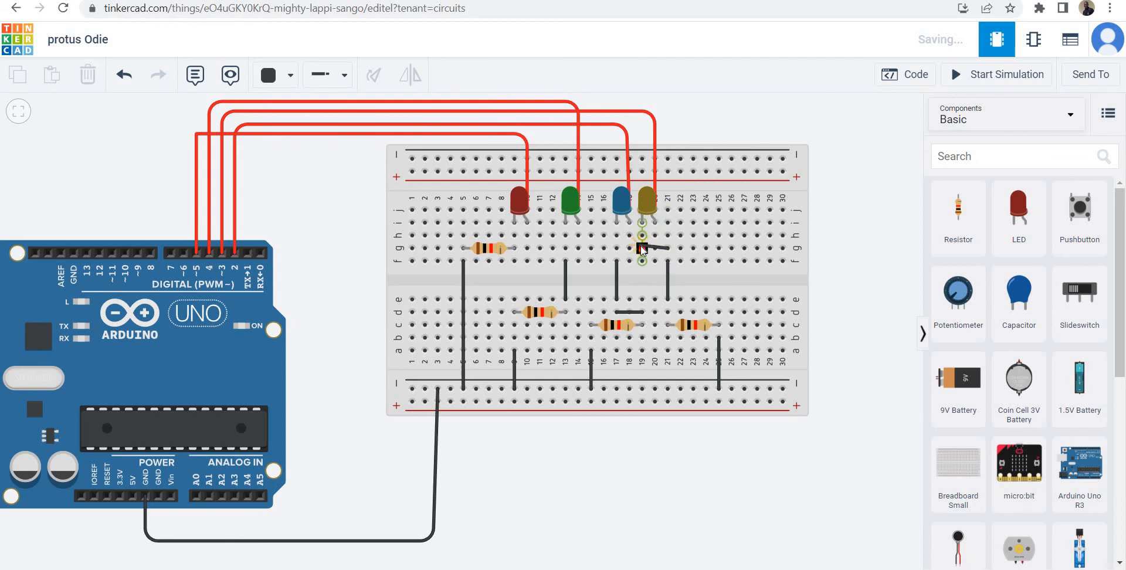
click(901, 210)
Run the simulation to check whether all four LEDs light, then stop it.
click(989, 74)
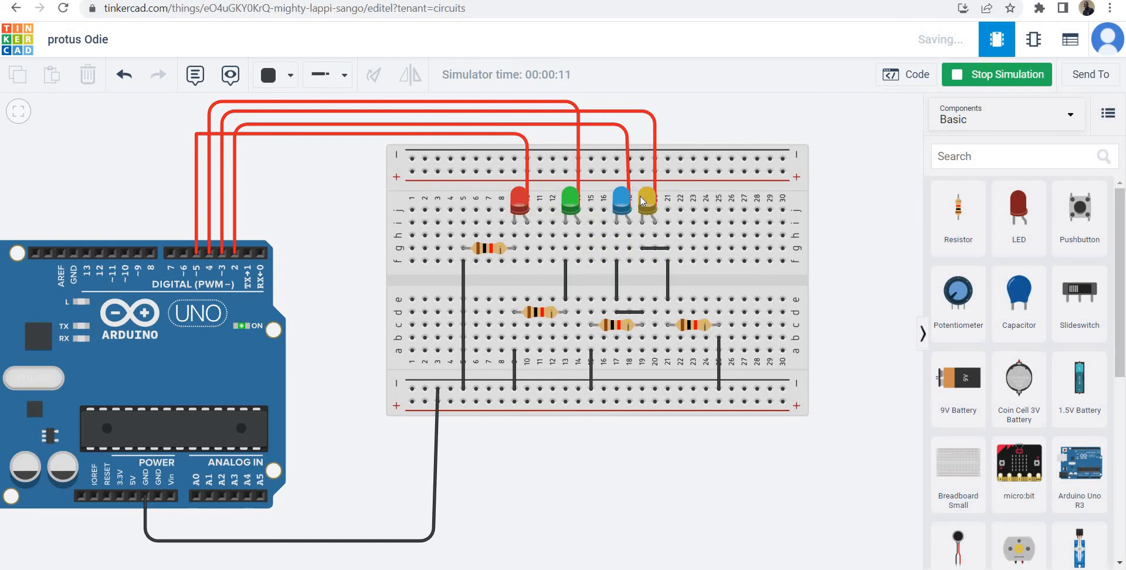
click(959, 84)
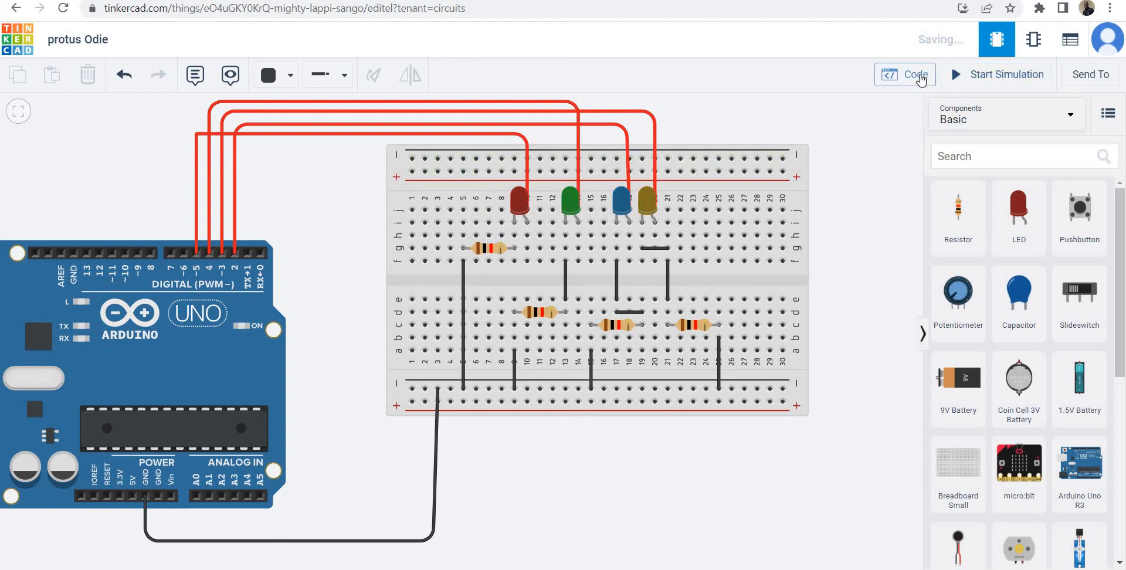
Show the code editor and append a 3-second wait block beneath the pin 5 block.
click(919, 76)
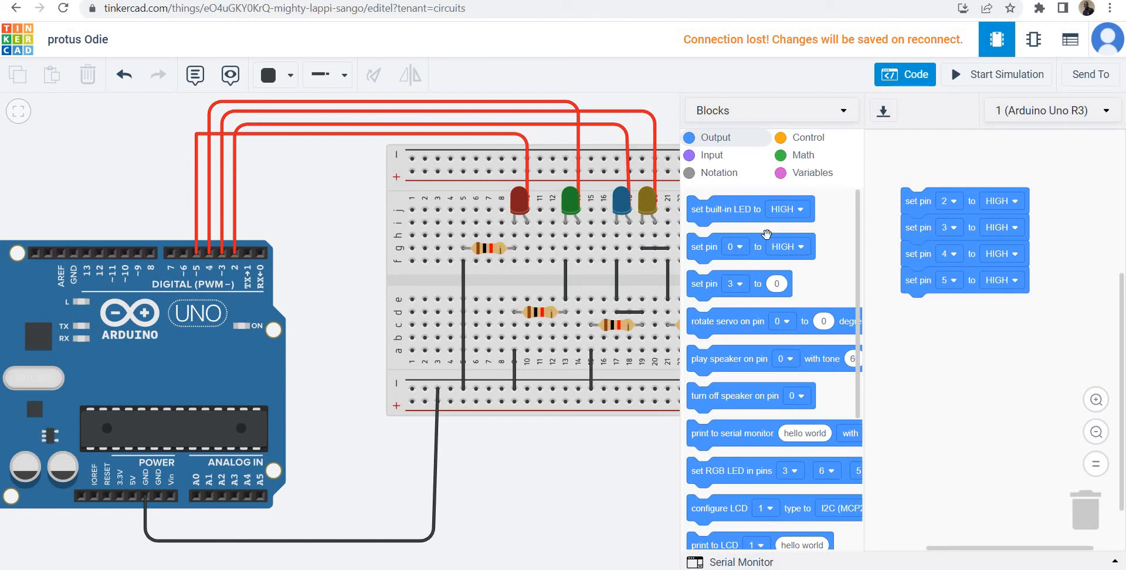
click(797, 138)
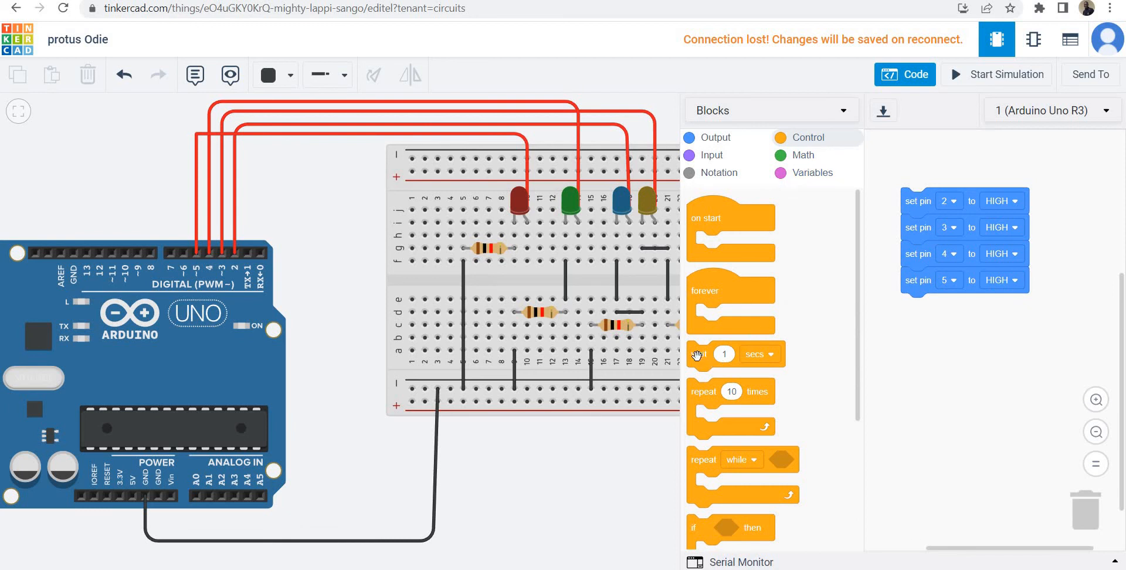
drag(744, 349, 909, 314)
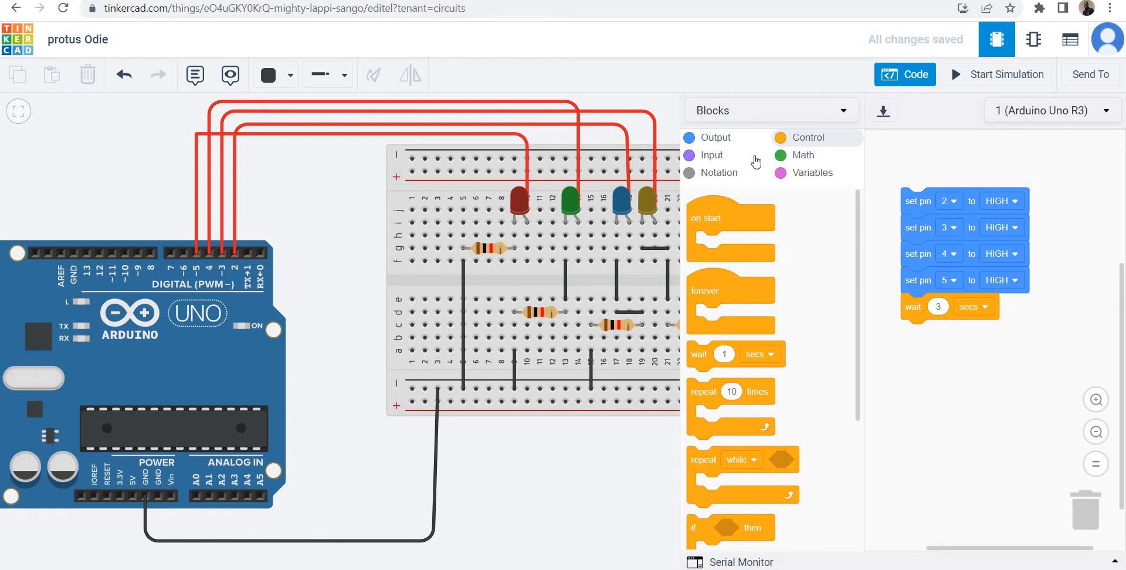
Append a digital output block after the wait that sets pin 2 to LOW.
click(721, 139)
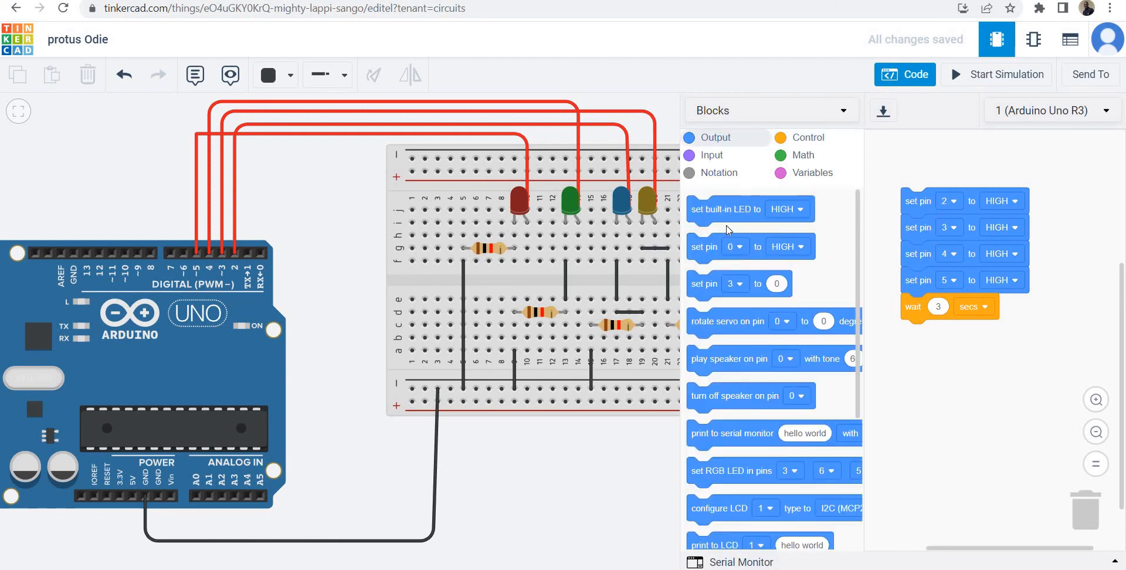
drag(706, 251, 921, 341)
click(950, 333)
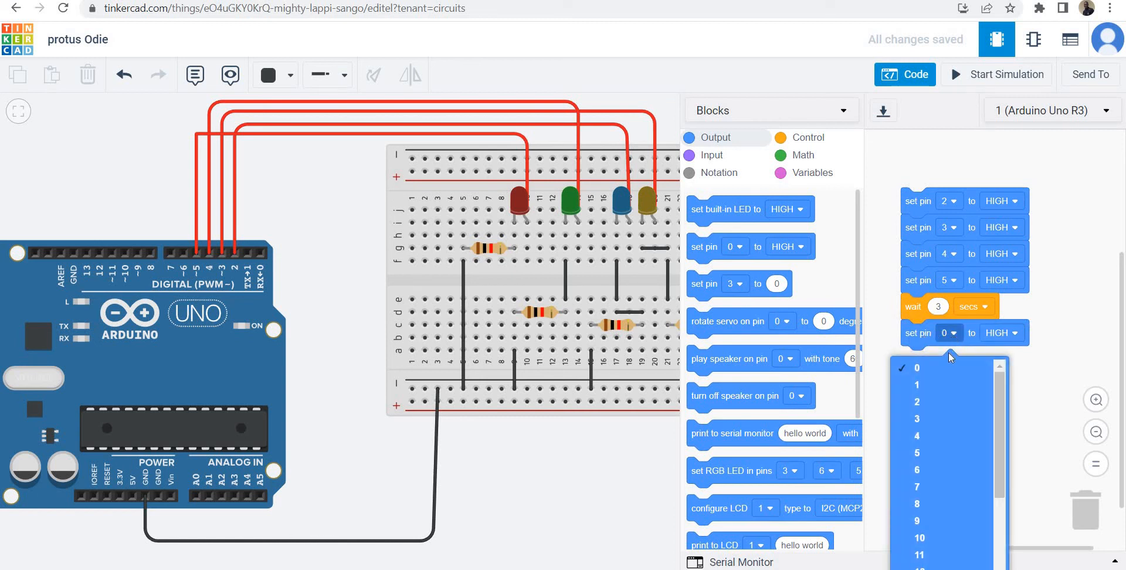
click(917, 401)
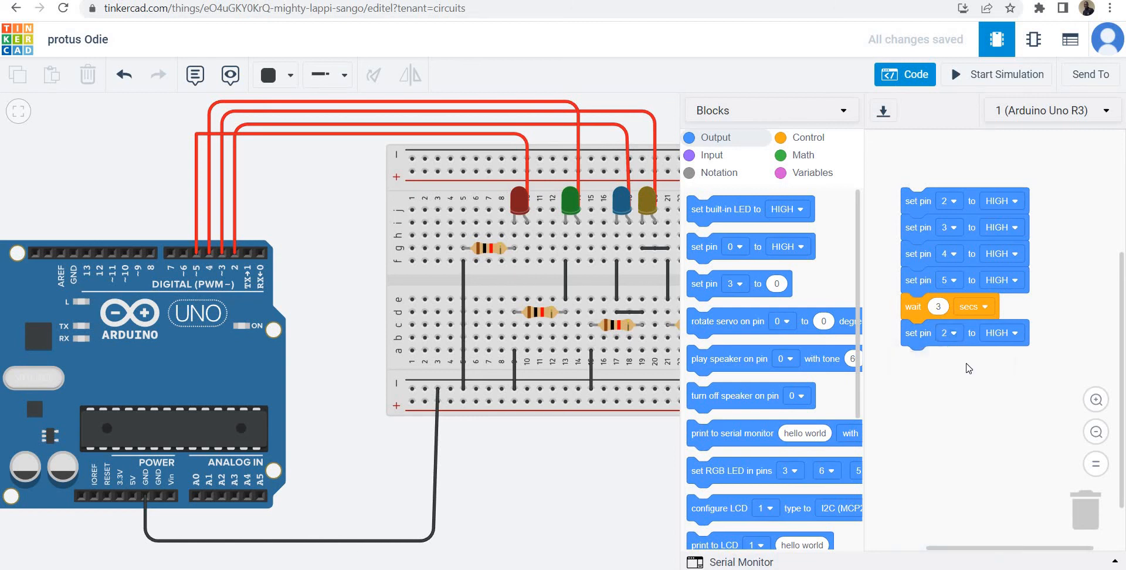
click(1003, 332)
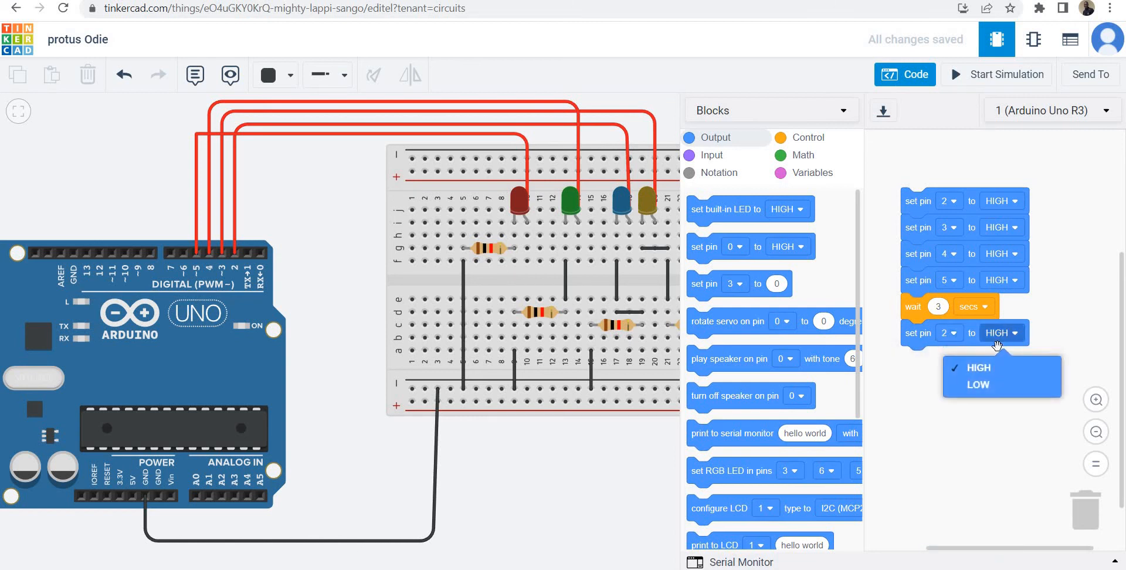
click(986, 385)
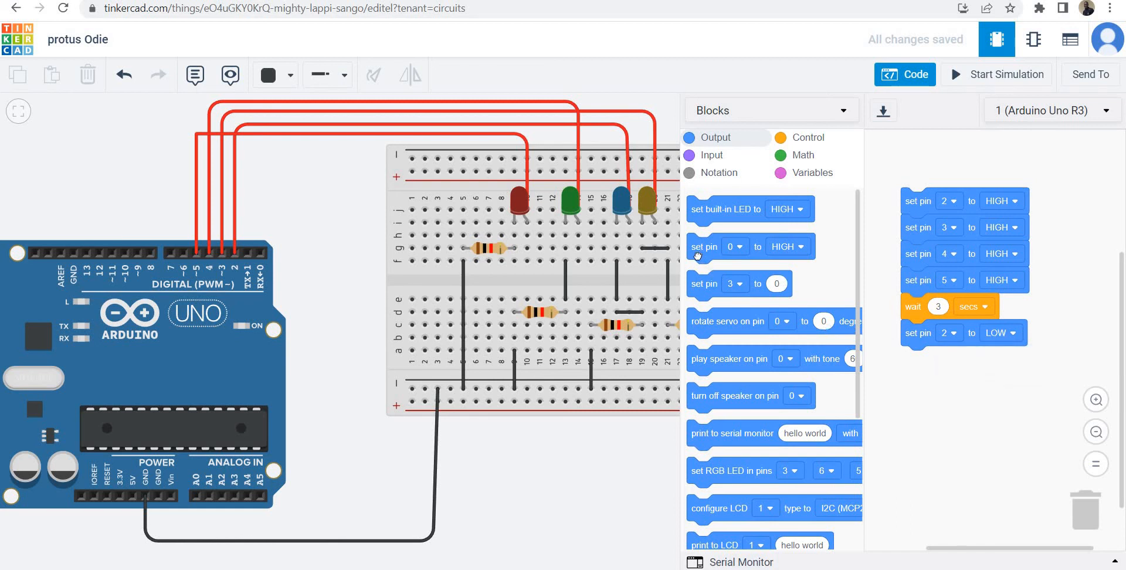
Append another digital output block that sets pin 4 to LOW.
mouse_move(697, 255)
mouse_down()
mouse_move(731, 261)
mouse_move(917, 371)
mouse_up()
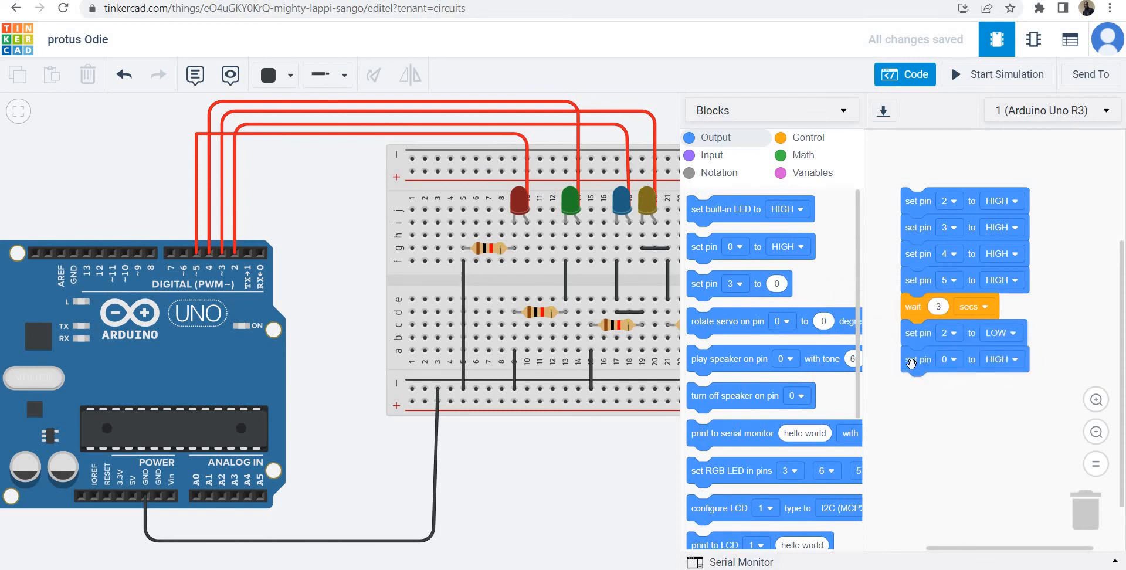
click(954, 360)
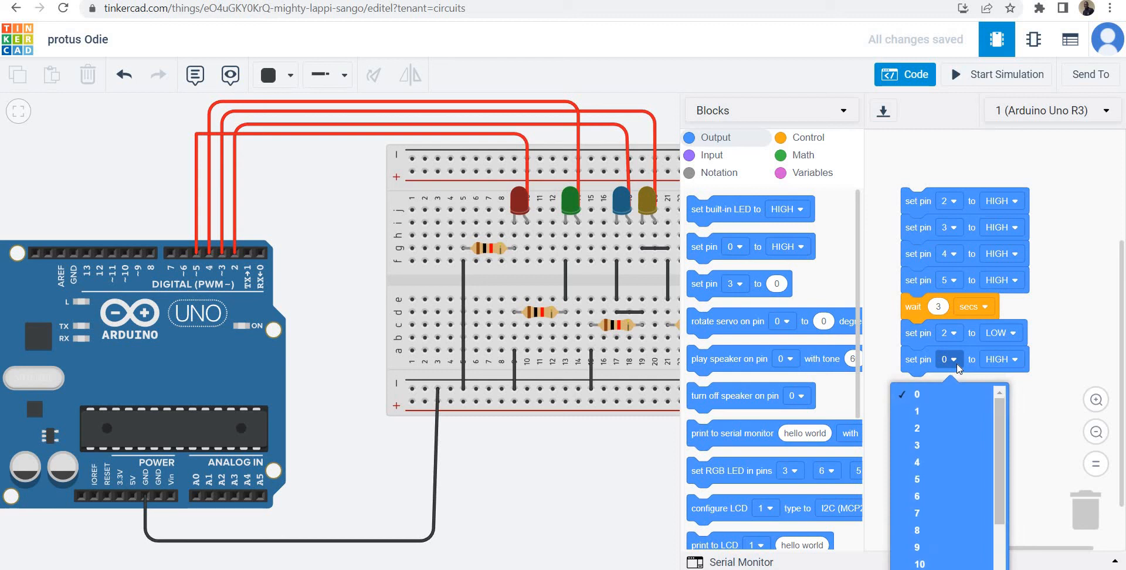
click(927, 461)
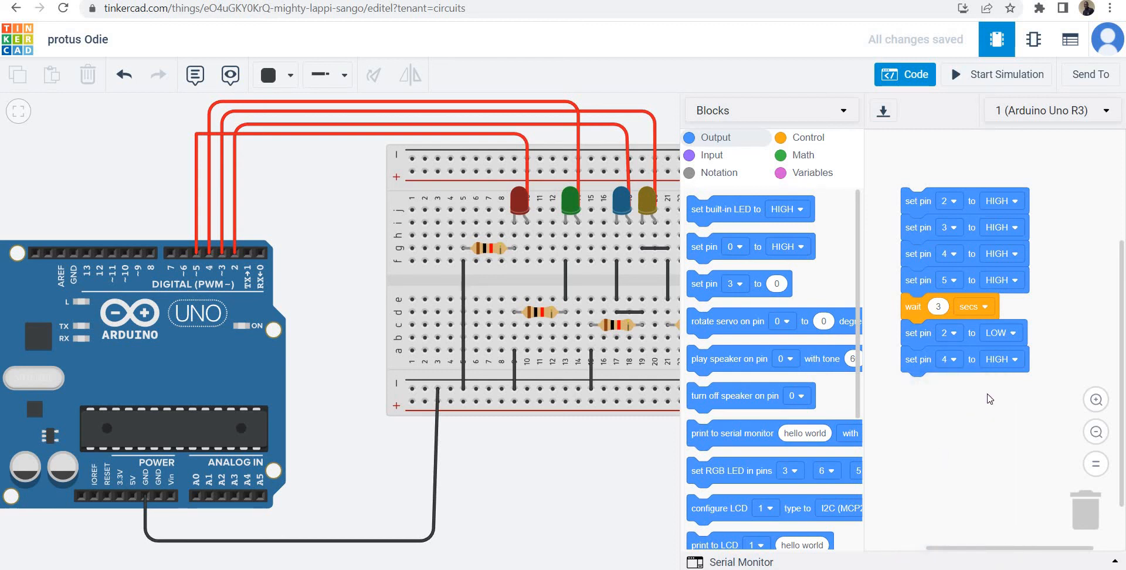
click(1007, 361)
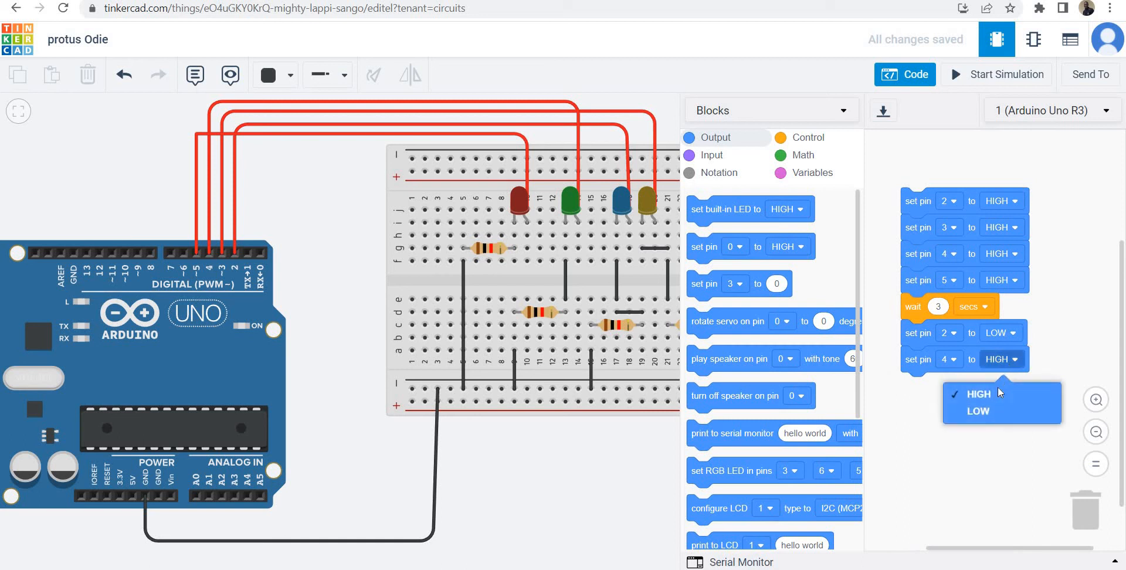
click(979, 411)
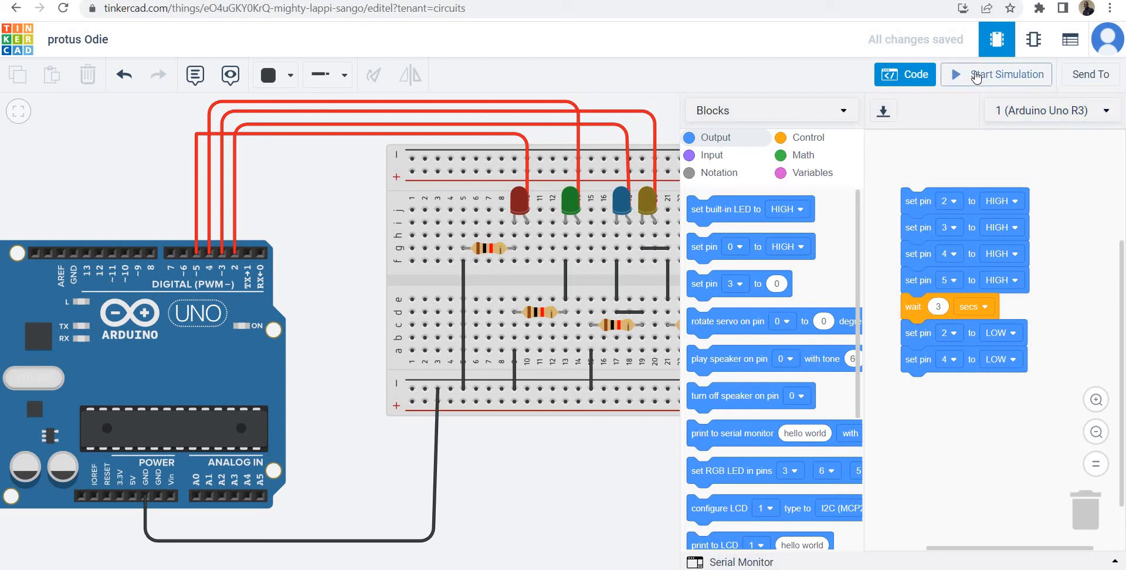
Run the simulation to observe the LEDs on pins 2 and 4 switching off, and stop it.
click(975, 77)
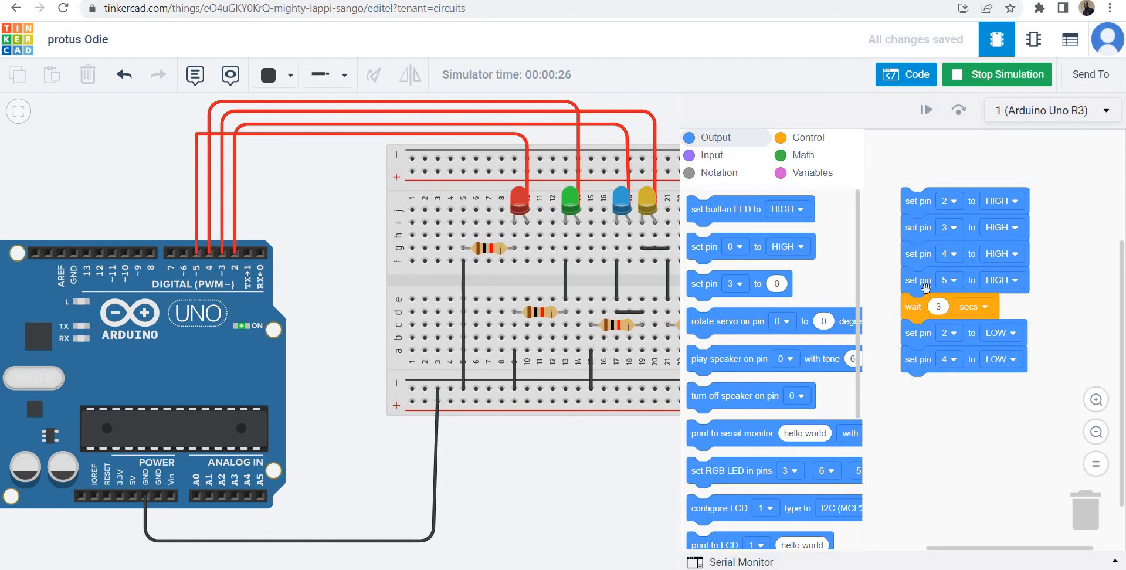
click(1006, 81)
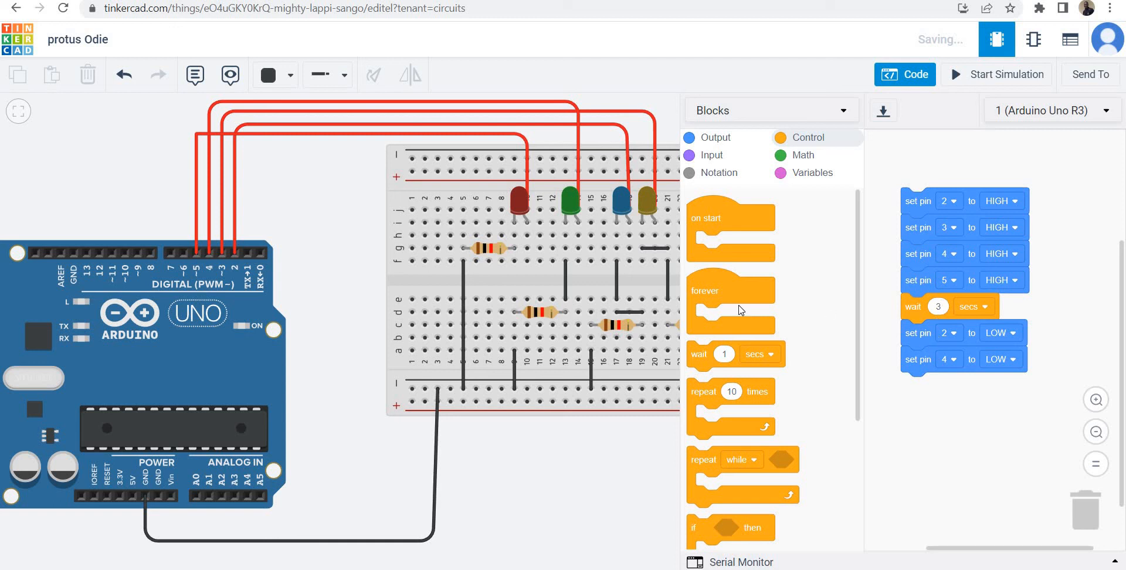
Append a 3-second wait block beneath the pin 4 LOW block and start the simulation.
drag(704, 366, 912, 385)
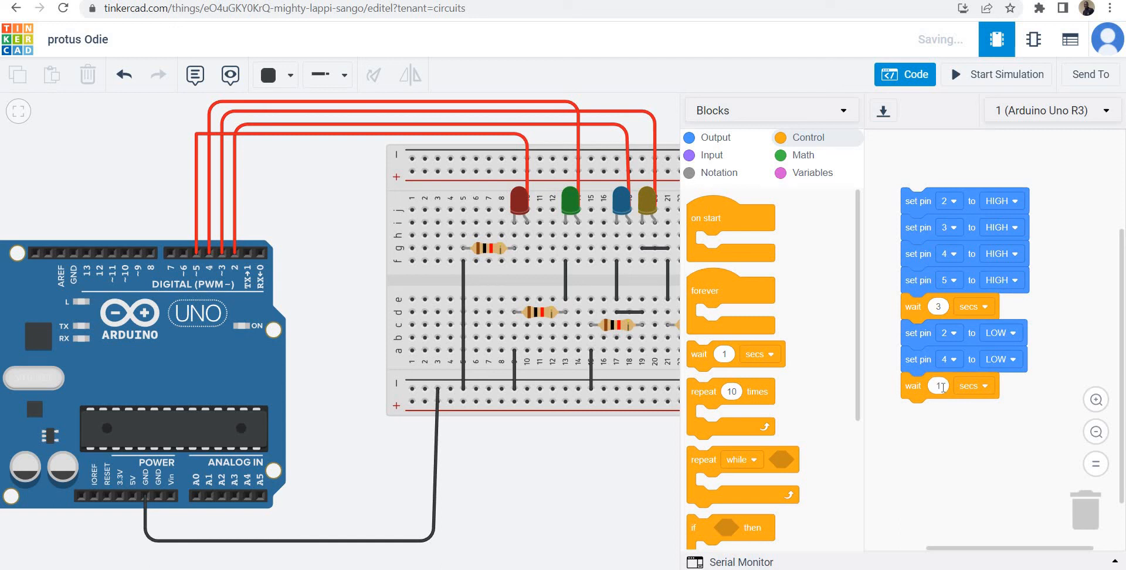
text(3)
click(988, 82)
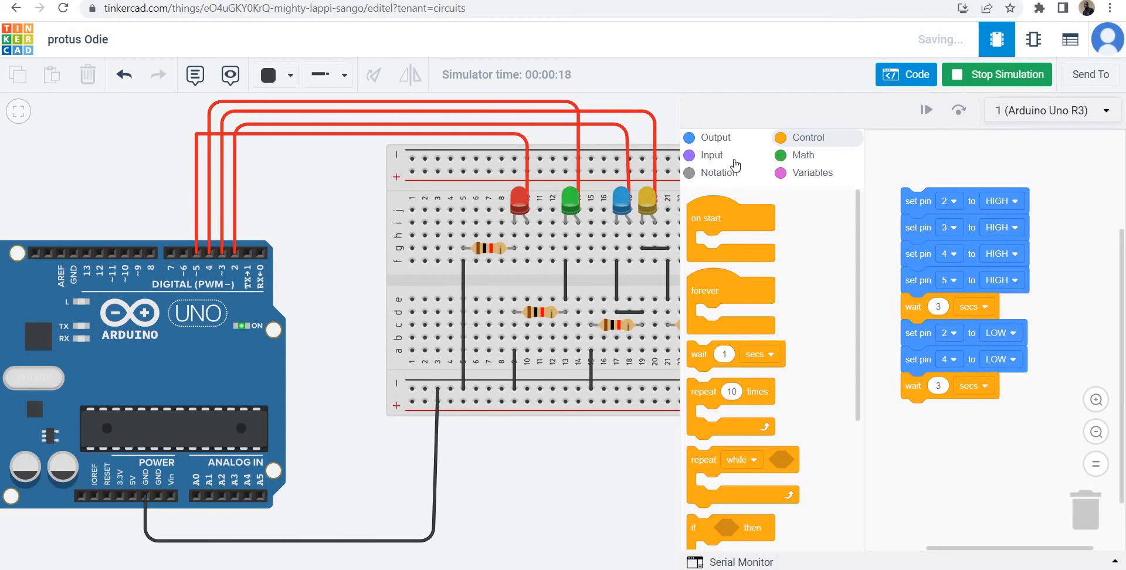
Append two digital output blocks beneath the second wait block.
click(721, 140)
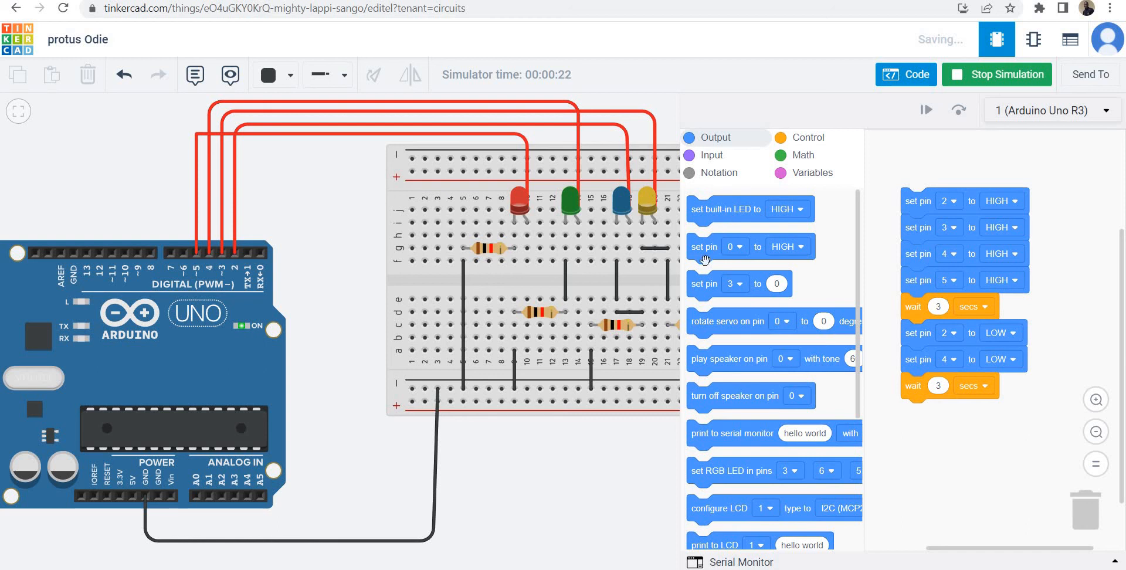
drag(1001, 419, 914, 421)
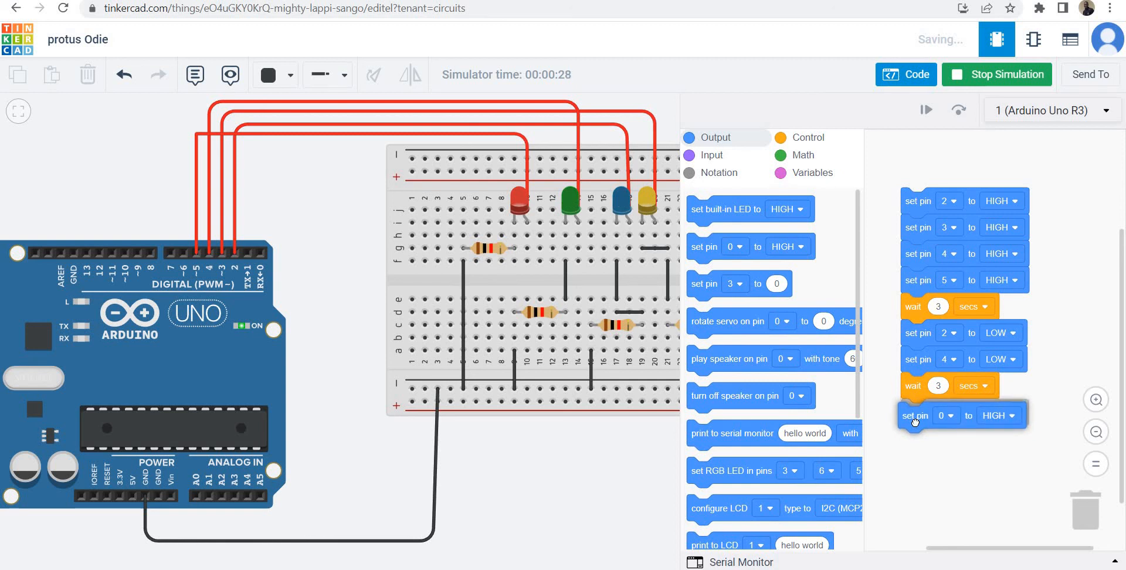
drag(915, 422, 915, 419)
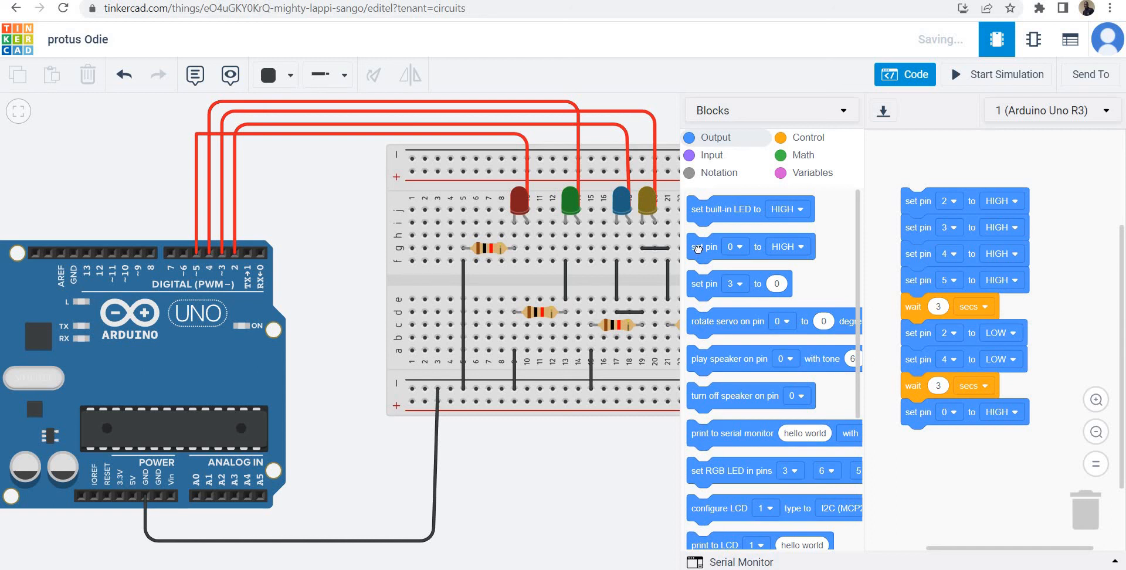
drag(701, 257, 909, 439)
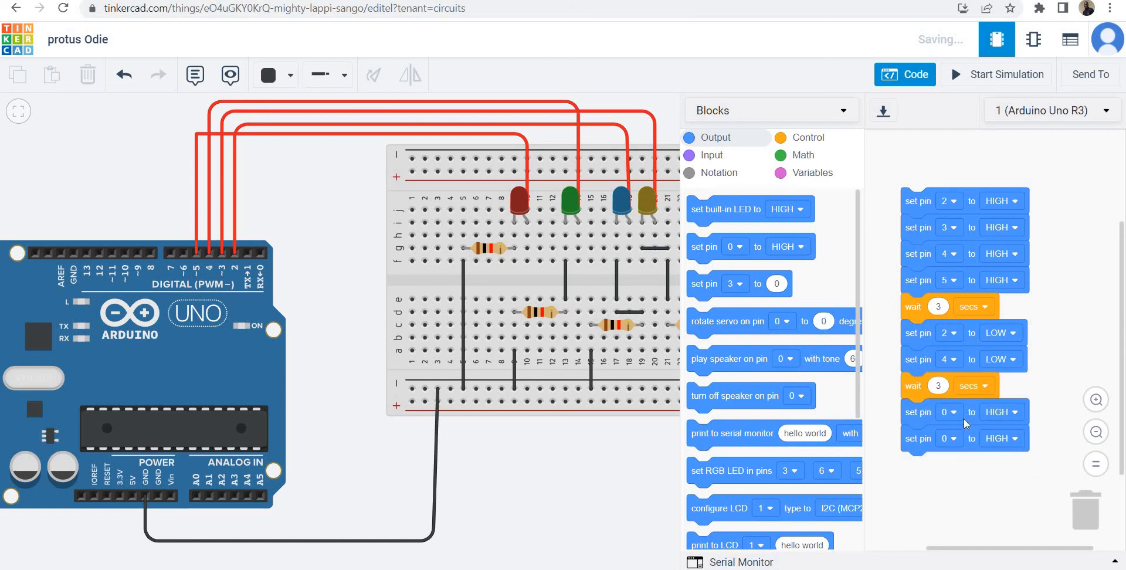
Configure the two newest output blocks to set pin 5 and pin 3 to LOW.
click(950, 412)
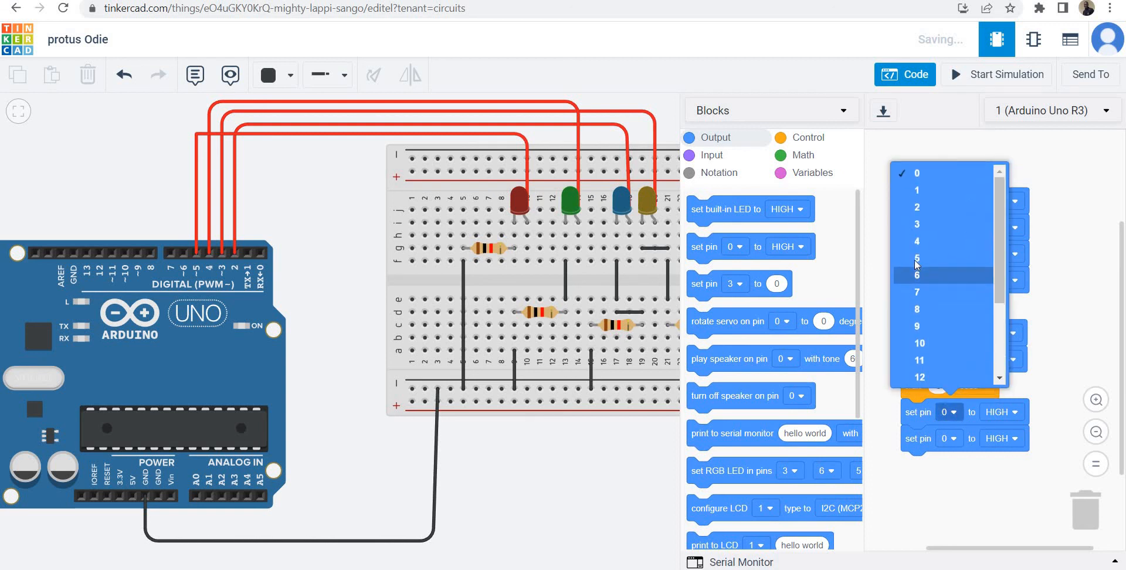
click(917, 258)
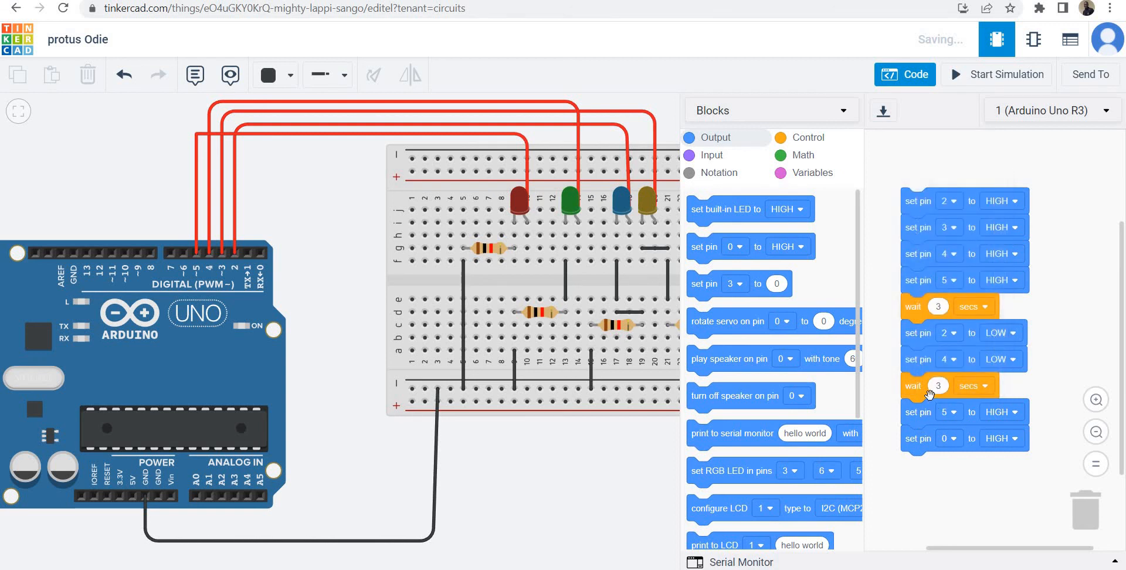
click(950, 441)
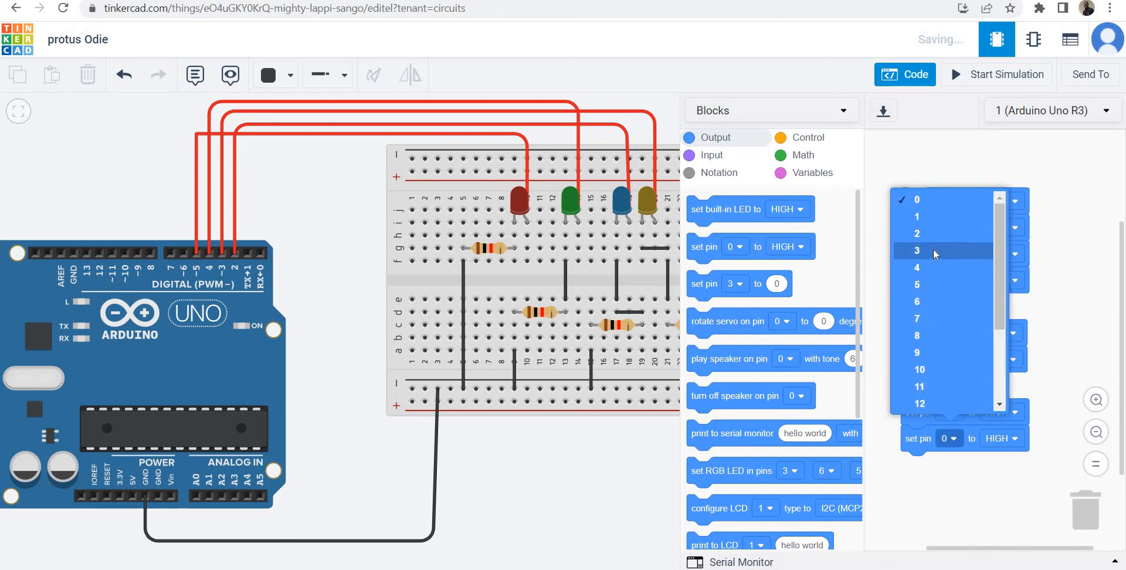
click(933, 253)
click(1007, 439)
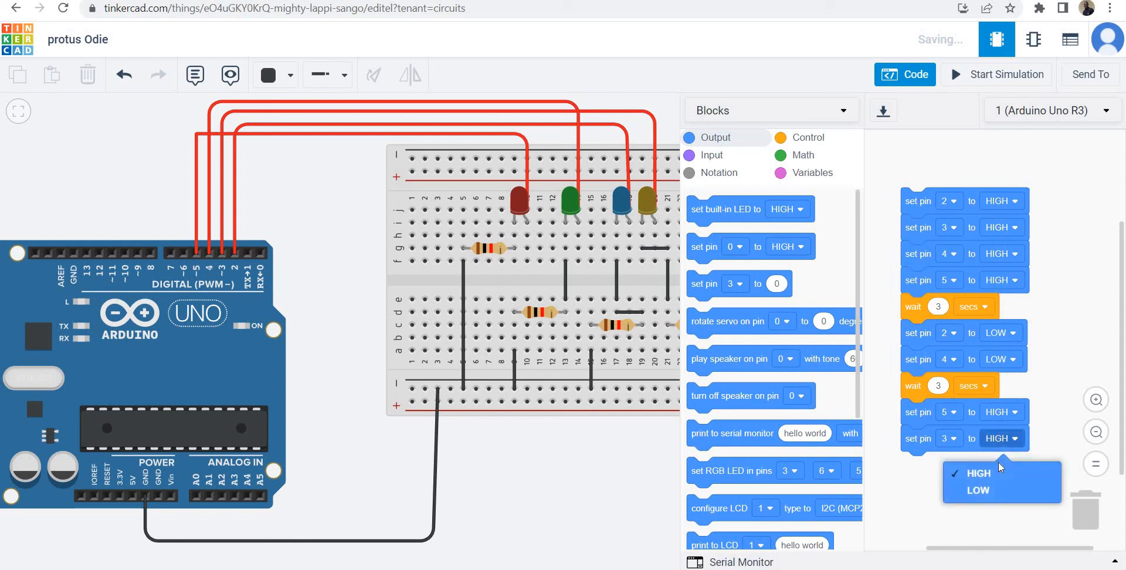
click(998, 494)
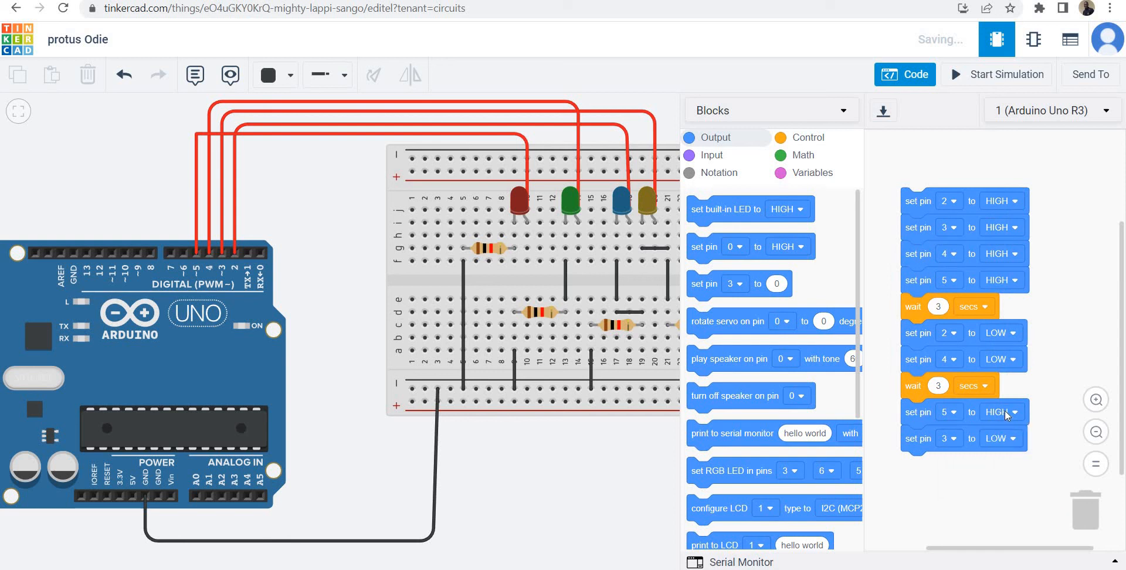
click(1004, 412)
click(1001, 466)
Append a 3-second wait block beneath the pin 3 LOW block at the end of the program.
click(799, 139)
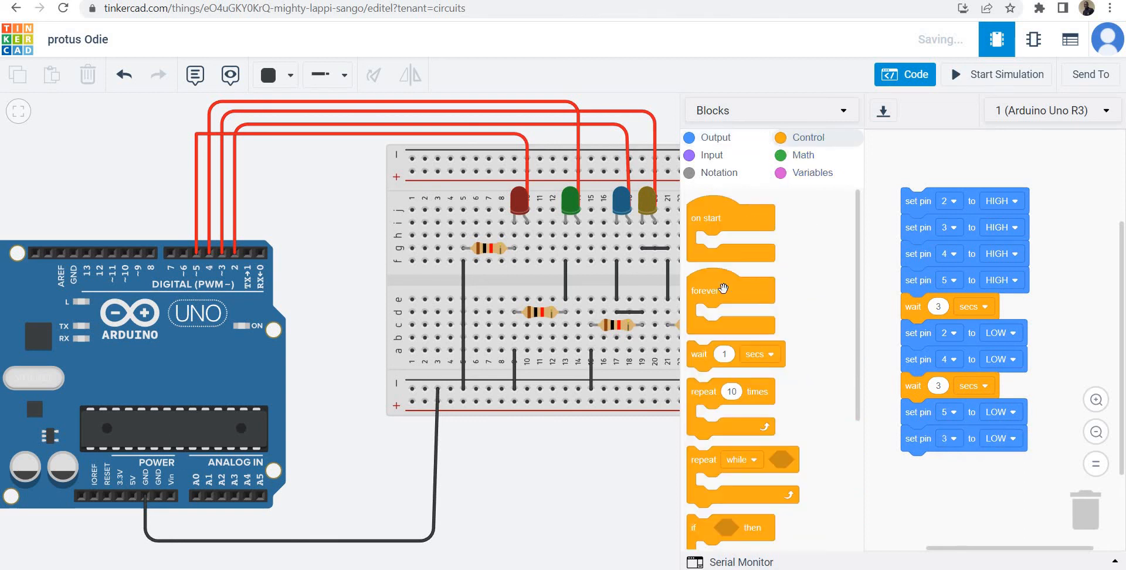
drag(707, 362, 939, 467)
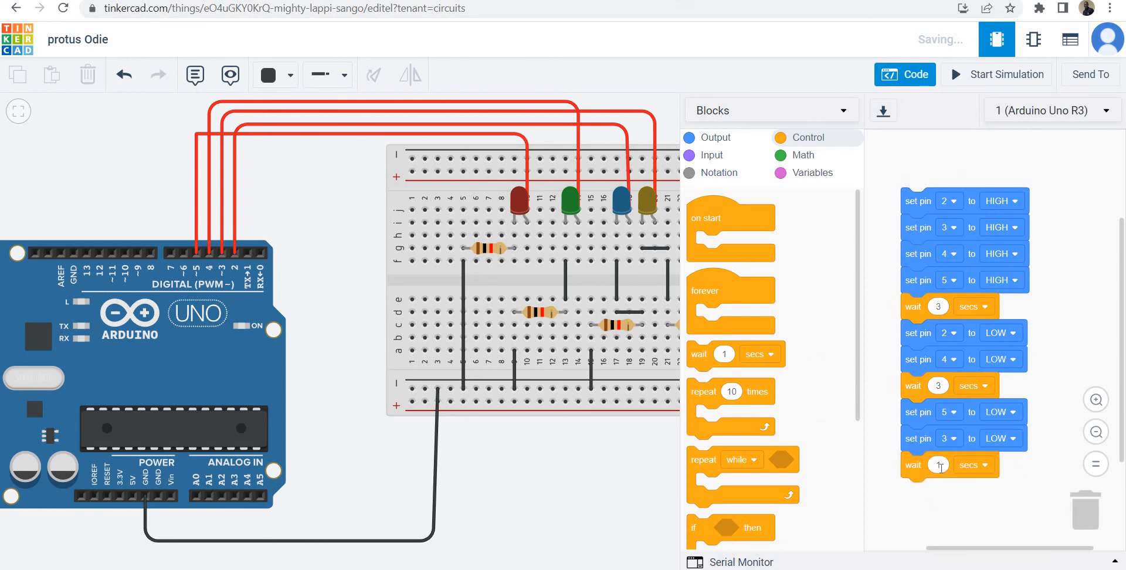
text(3)
Run the simulation to observe the full timed LED sequence, browse the output and input blocks and the whole breadboard, and stop the simulation.
click(1001, 76)
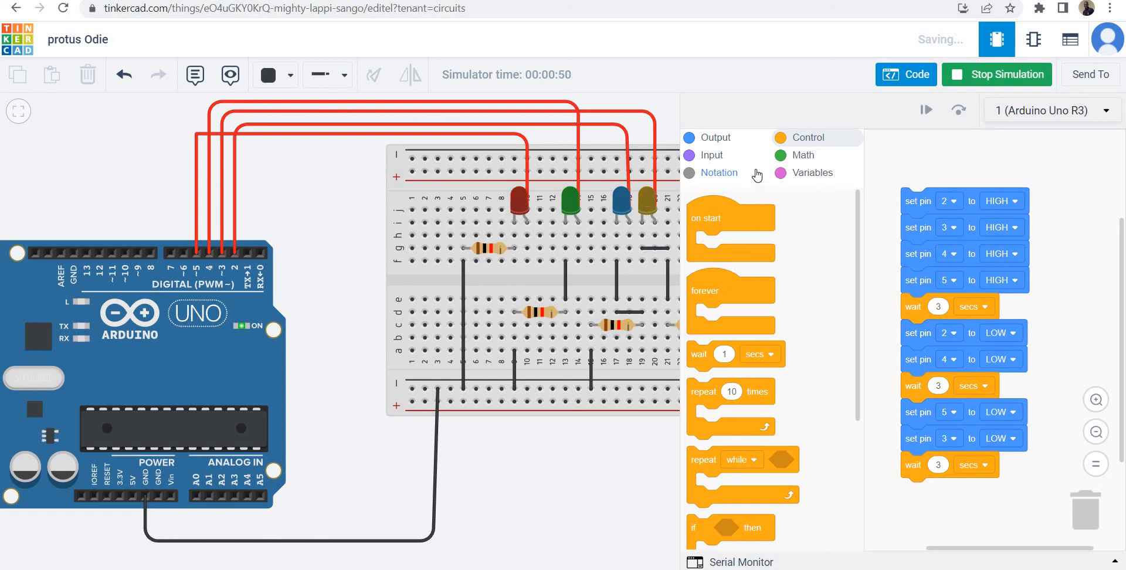
click(747, 141)
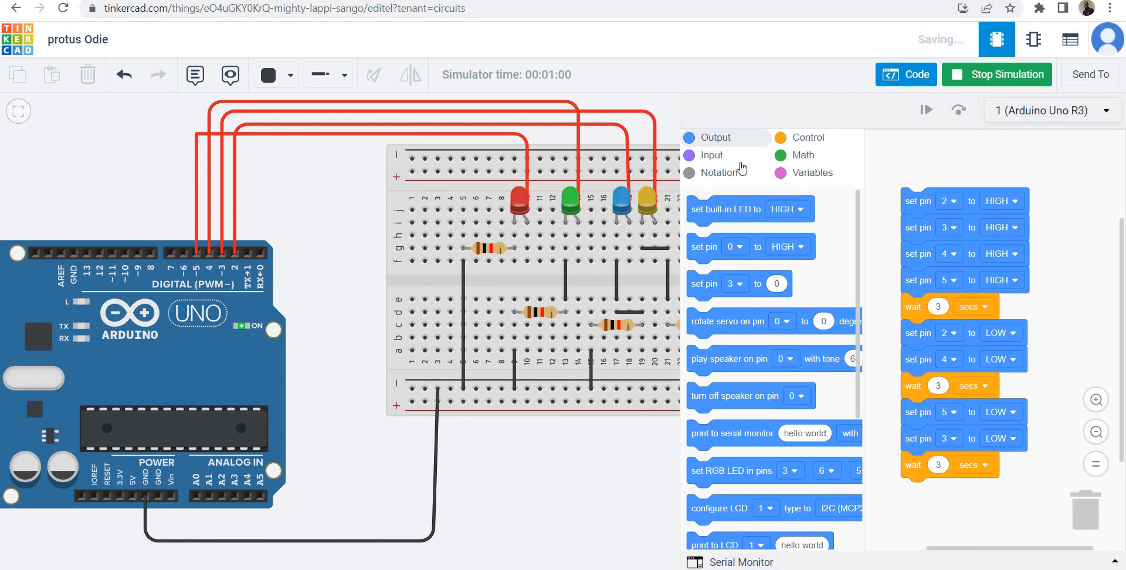
click(719, 163)
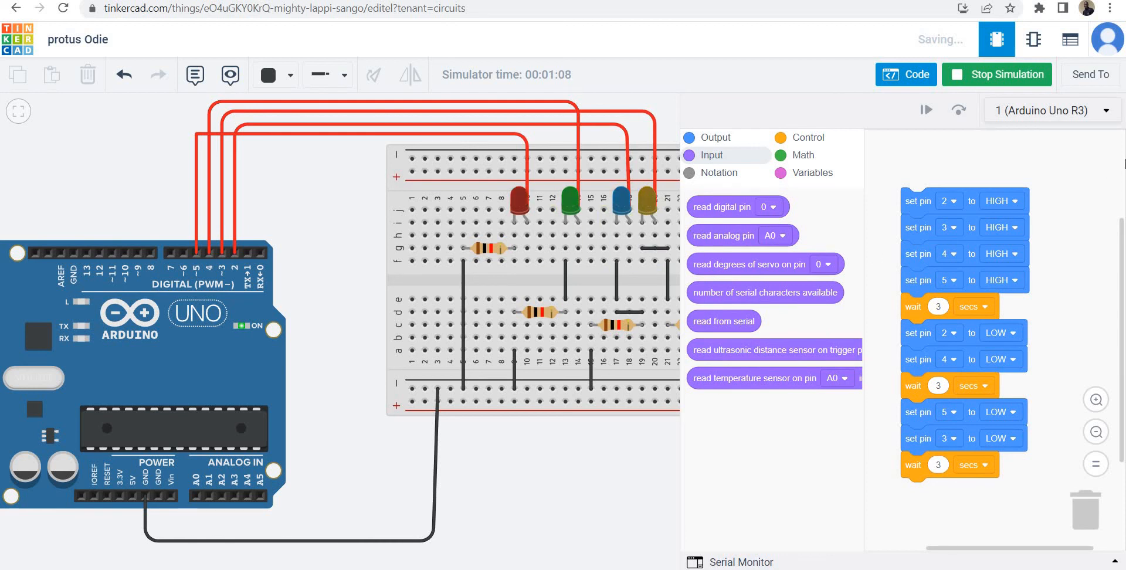
click(912, 80)
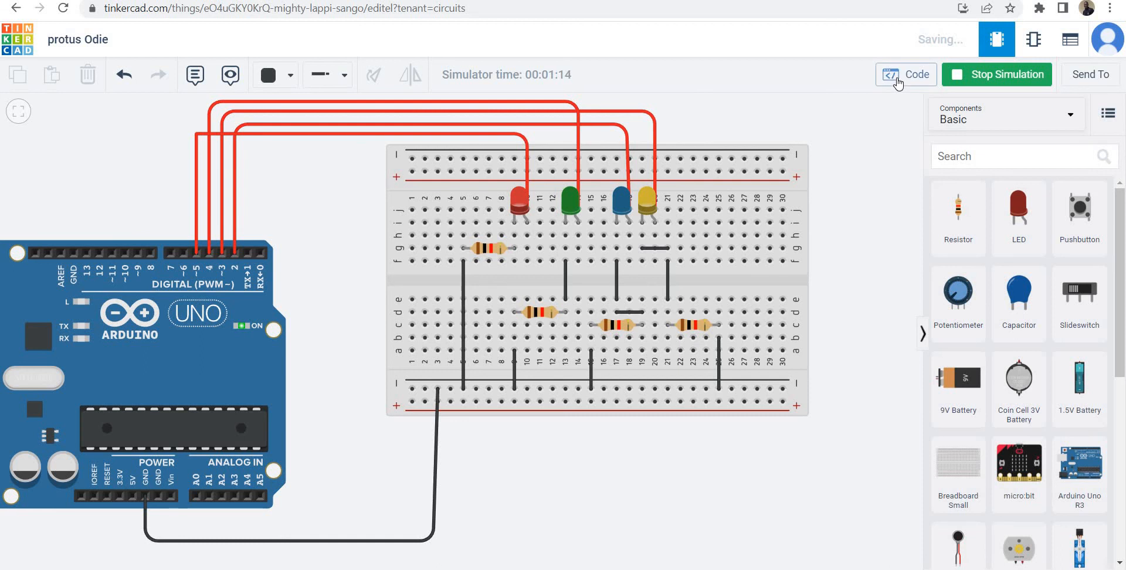
click(897, 80)
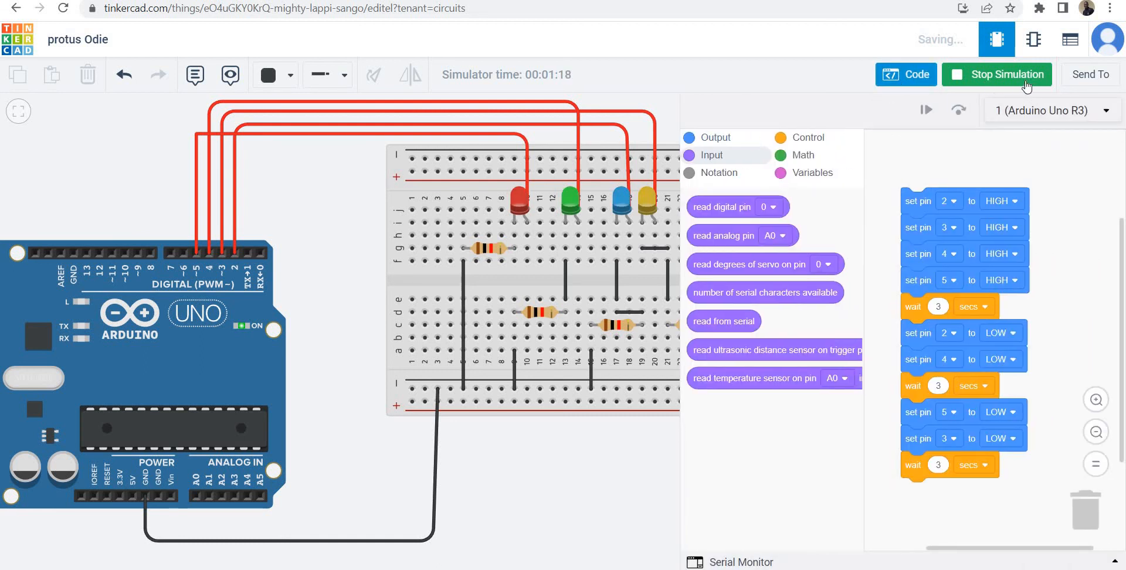
click(1025, 86)
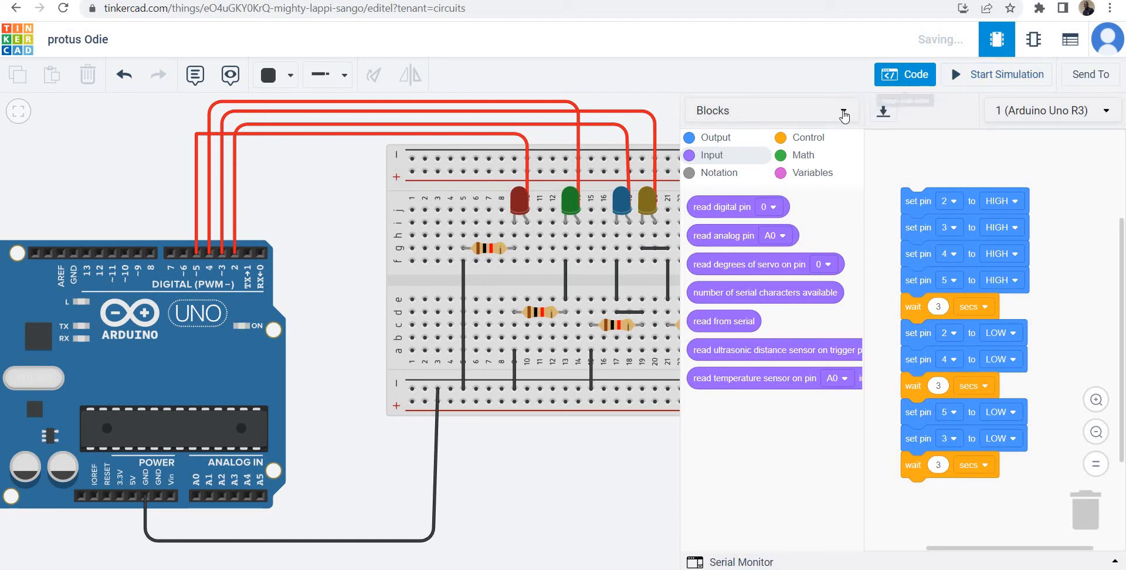
Switch the code editor to Blocks + Text mode to show the generated C++ code beside the blocks.
click(843, 113)
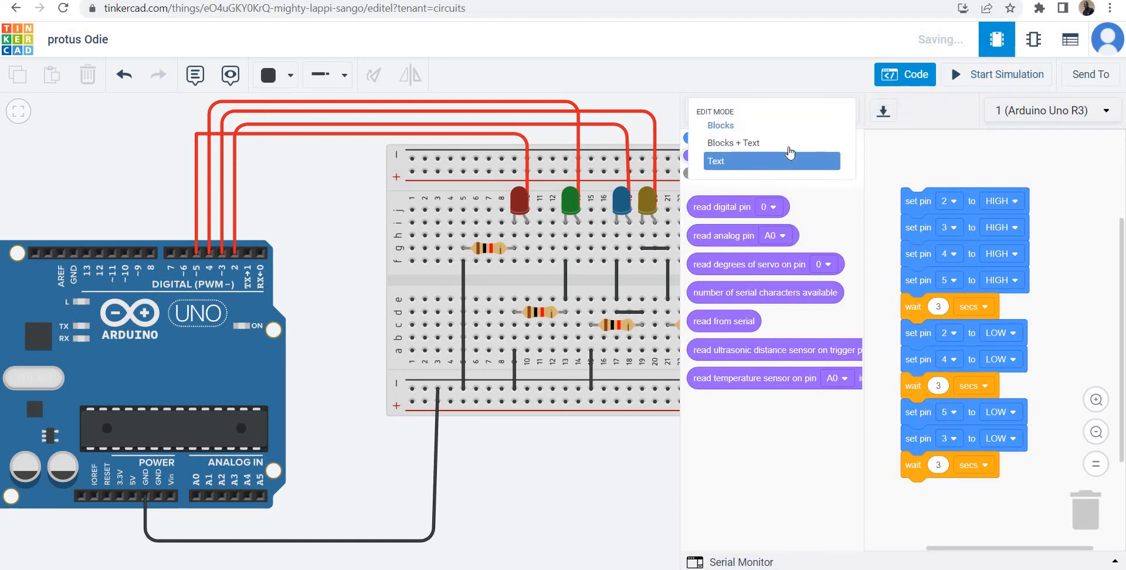
click(789, 144)
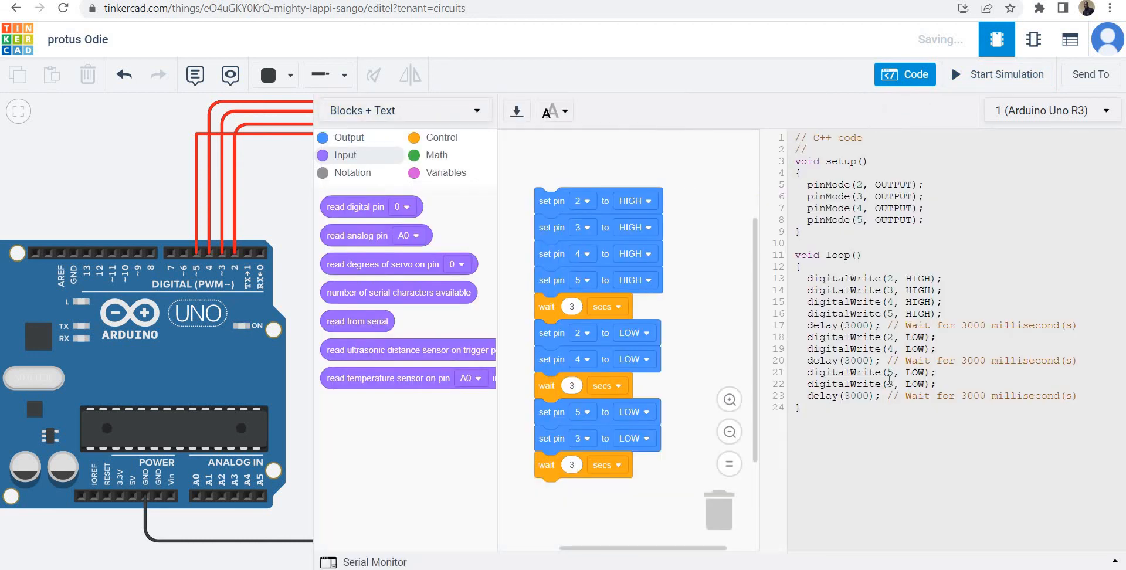